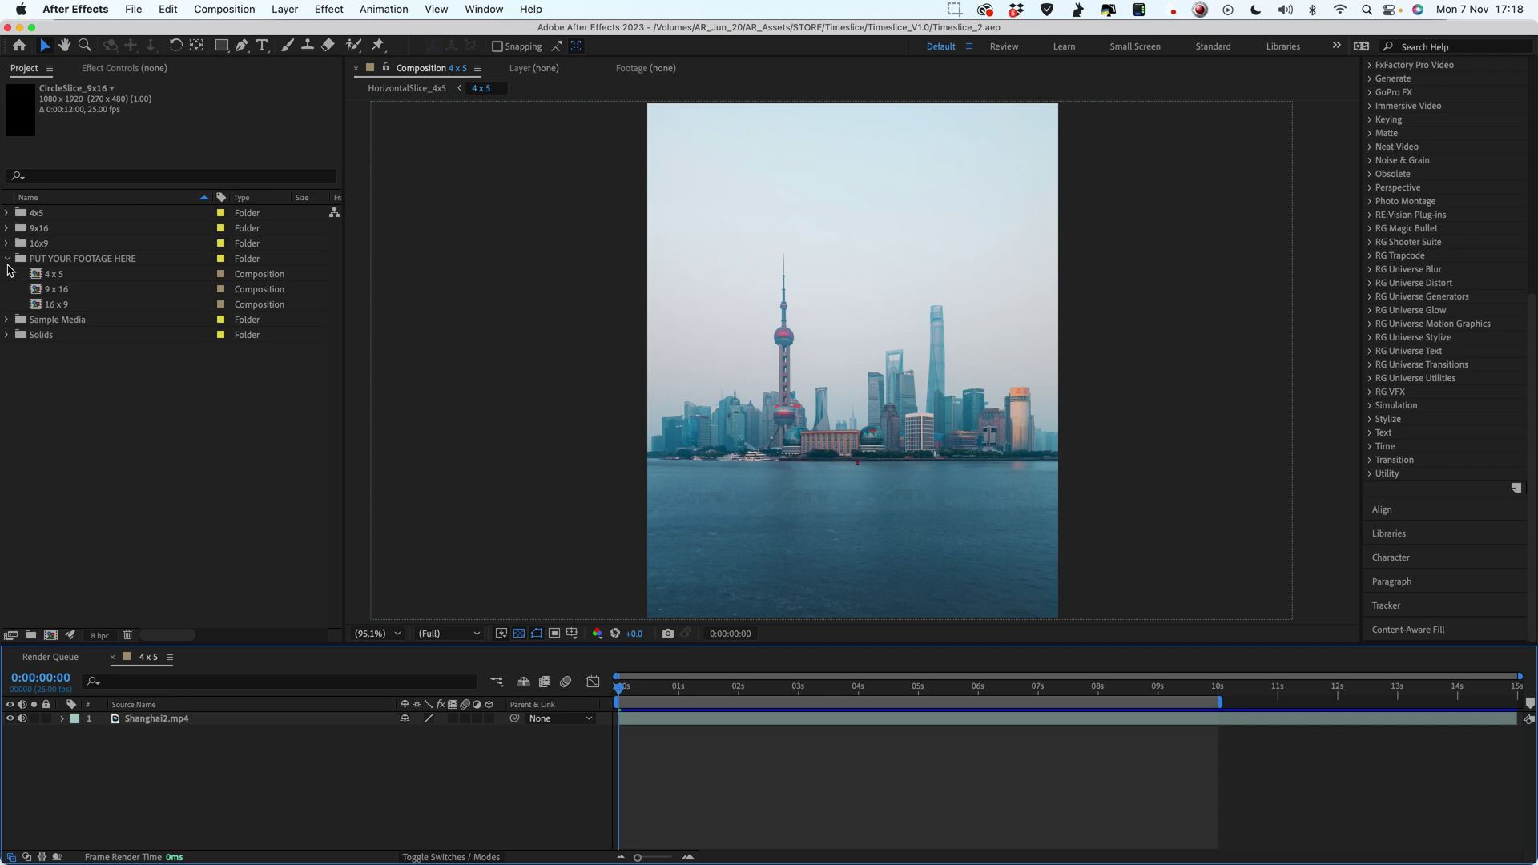
- Expand the 4x5 templates folder in the Project panel
{"action": "left_click", "coordinate": [7, 214]}
- Open CircleSlice_4x5, CircleSlice_9x16 and CircleSlice_16x9, then the 16 x 9 footage comp
{"action": "double_click", "coordinate": [49, 234]}
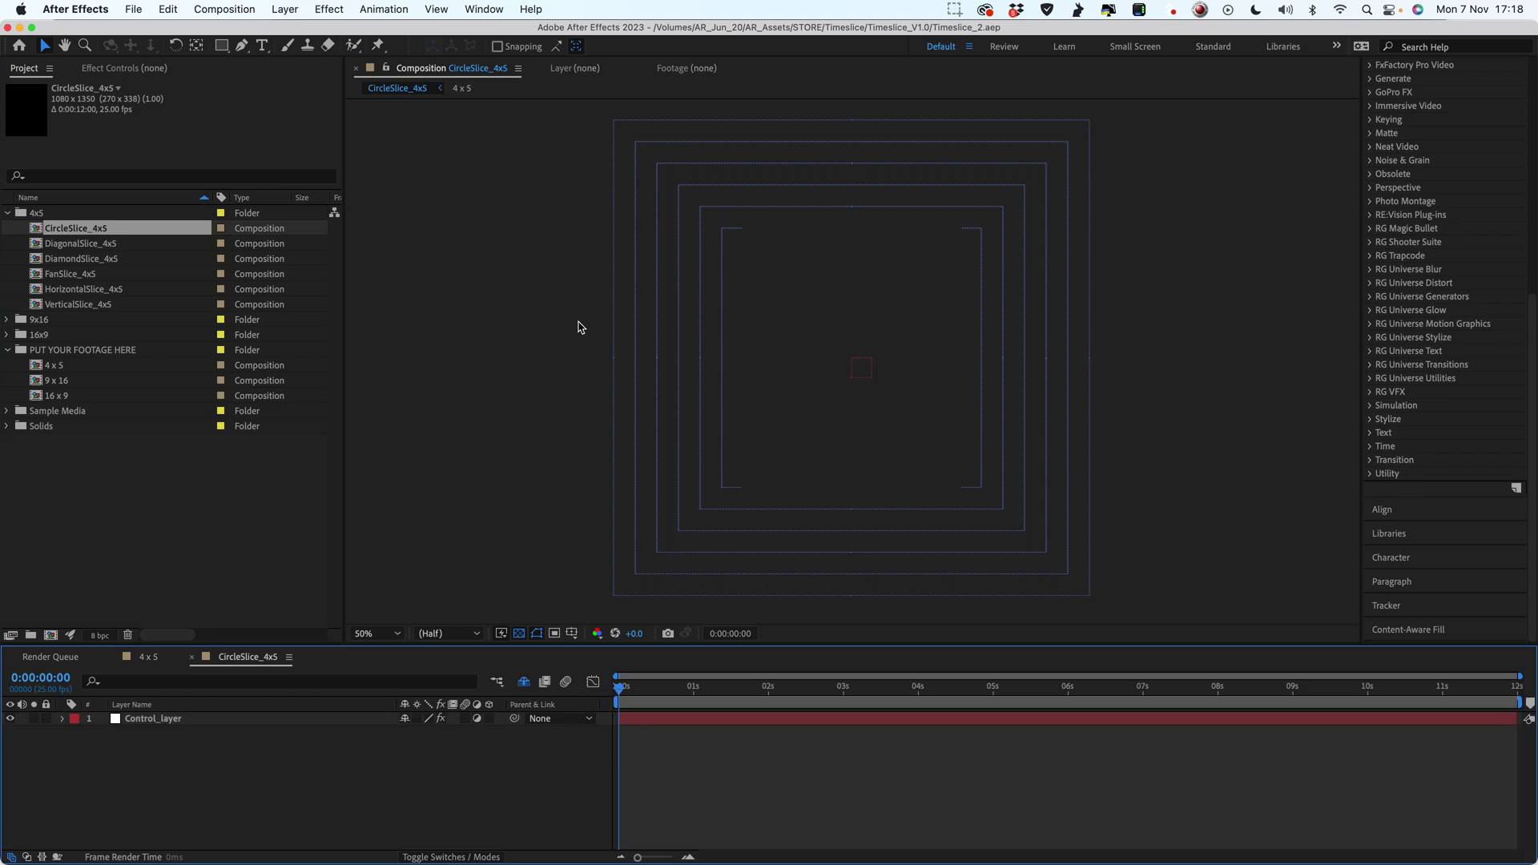
{"action": "left_click", "coordinate": [7, 319]}
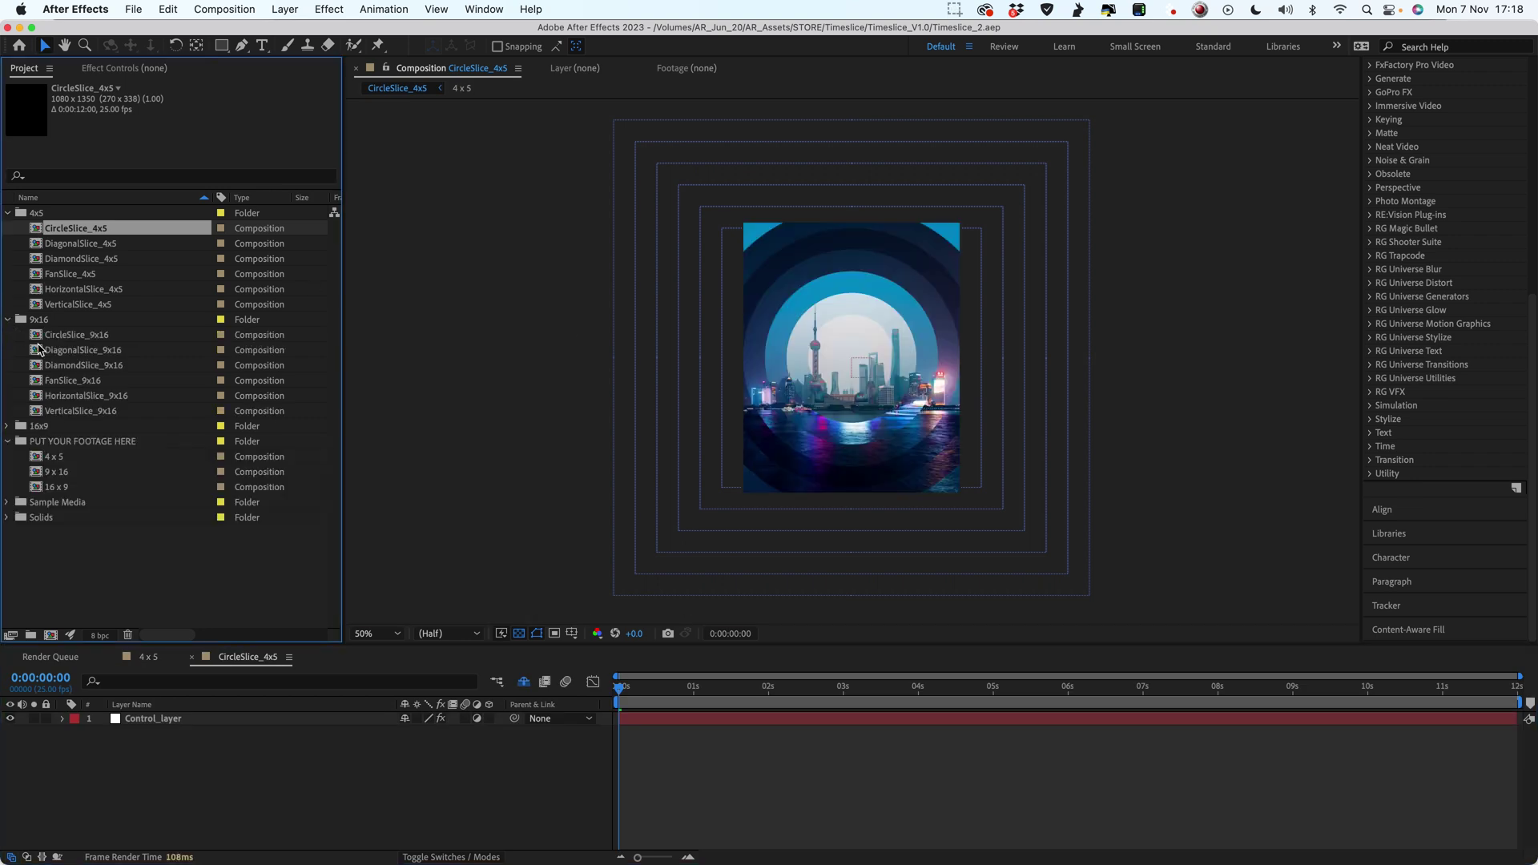
{"action": "double_click", "coordinate": [42, 335]}
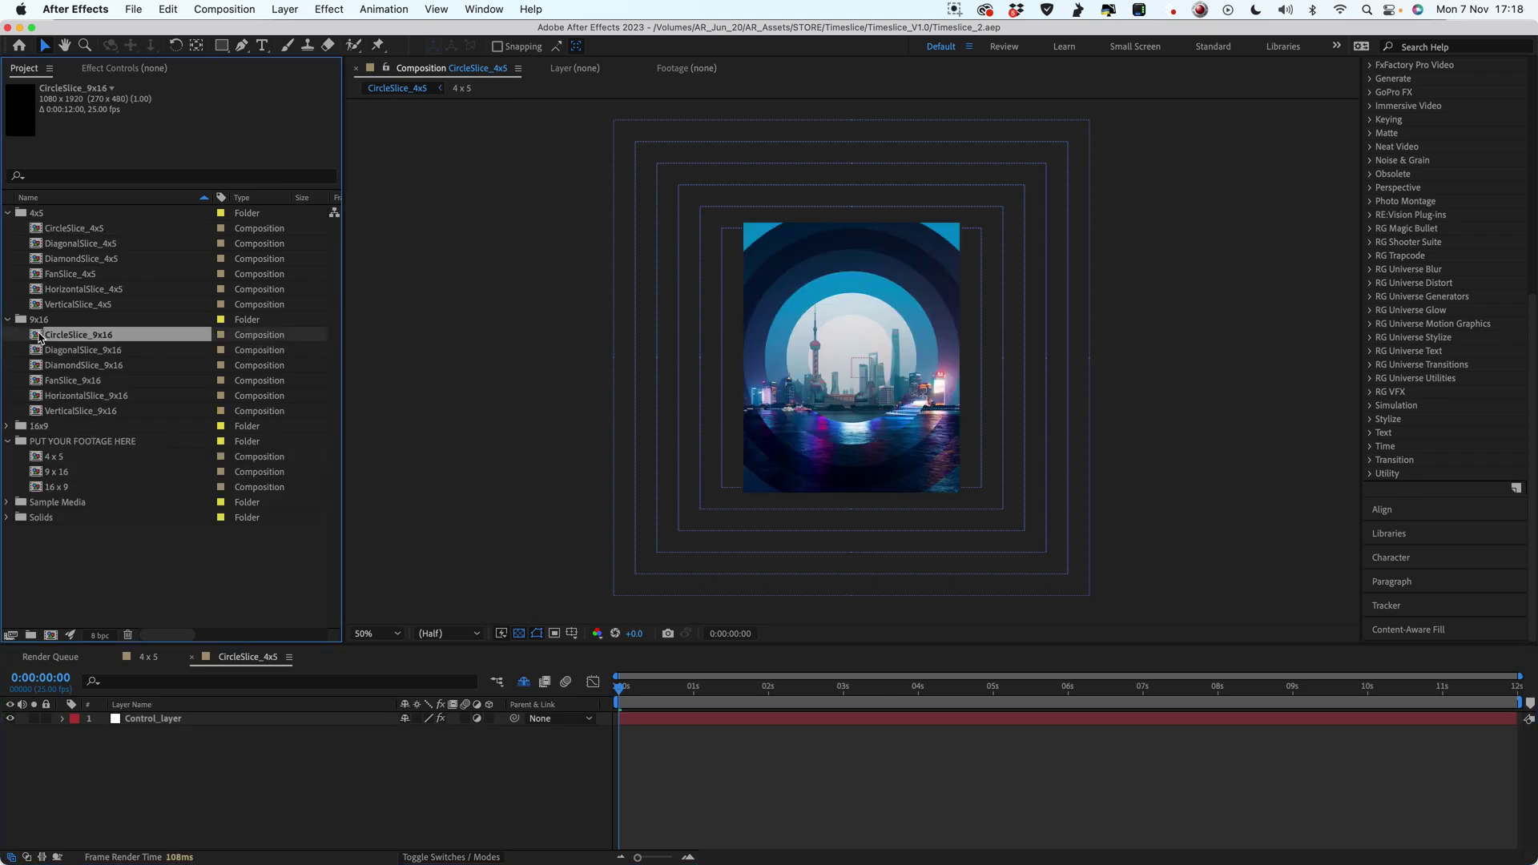
{"action": "left_click", "coordinate": [7, 427]}
{"action": "double_click", "coordinate": [36, 441]}
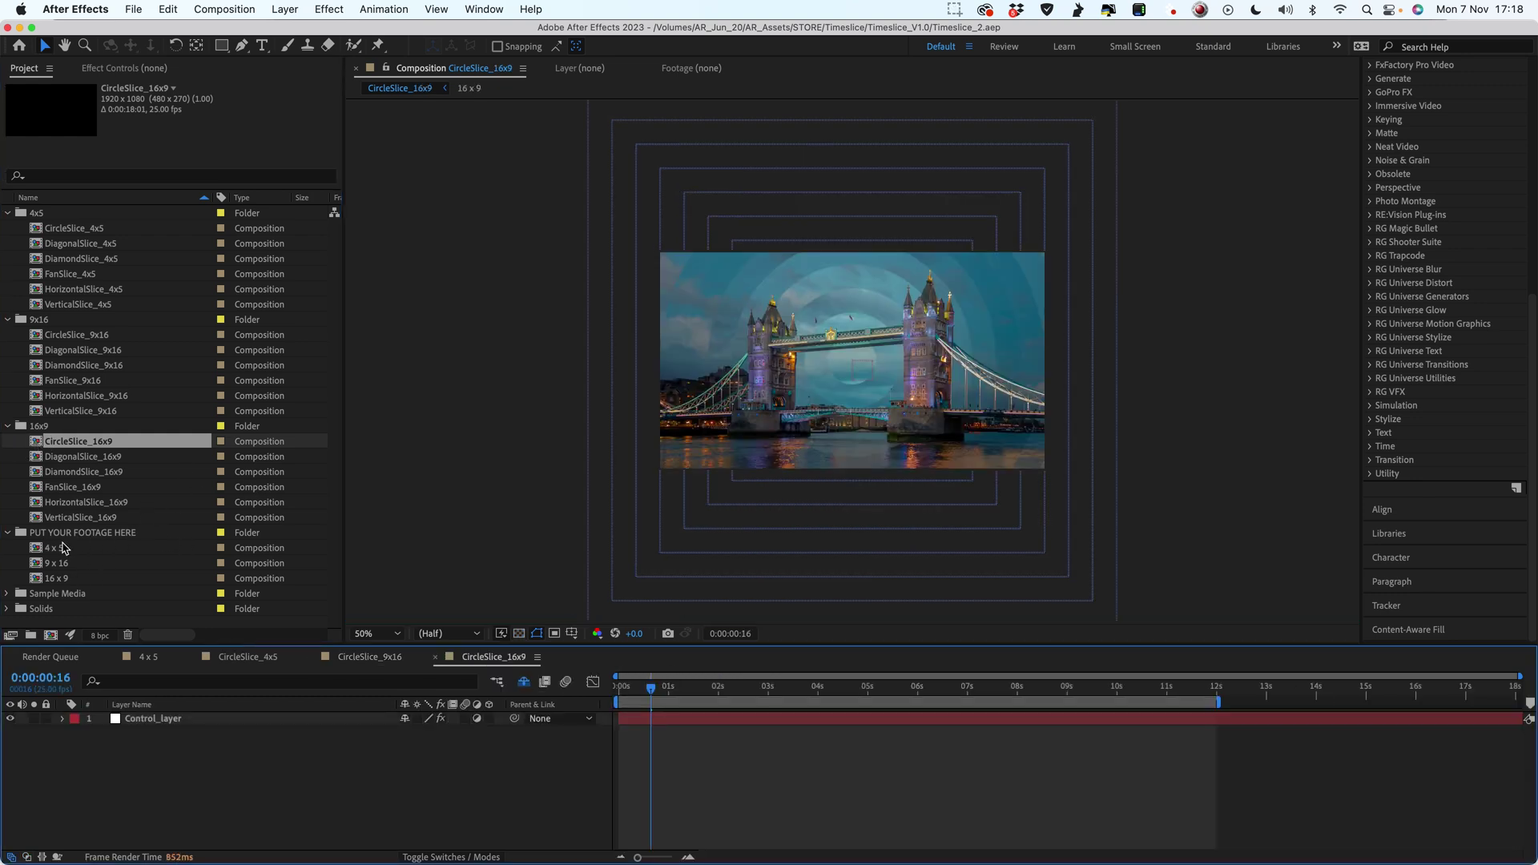
{"action": "double_click", "coordinate": [36, 580]}
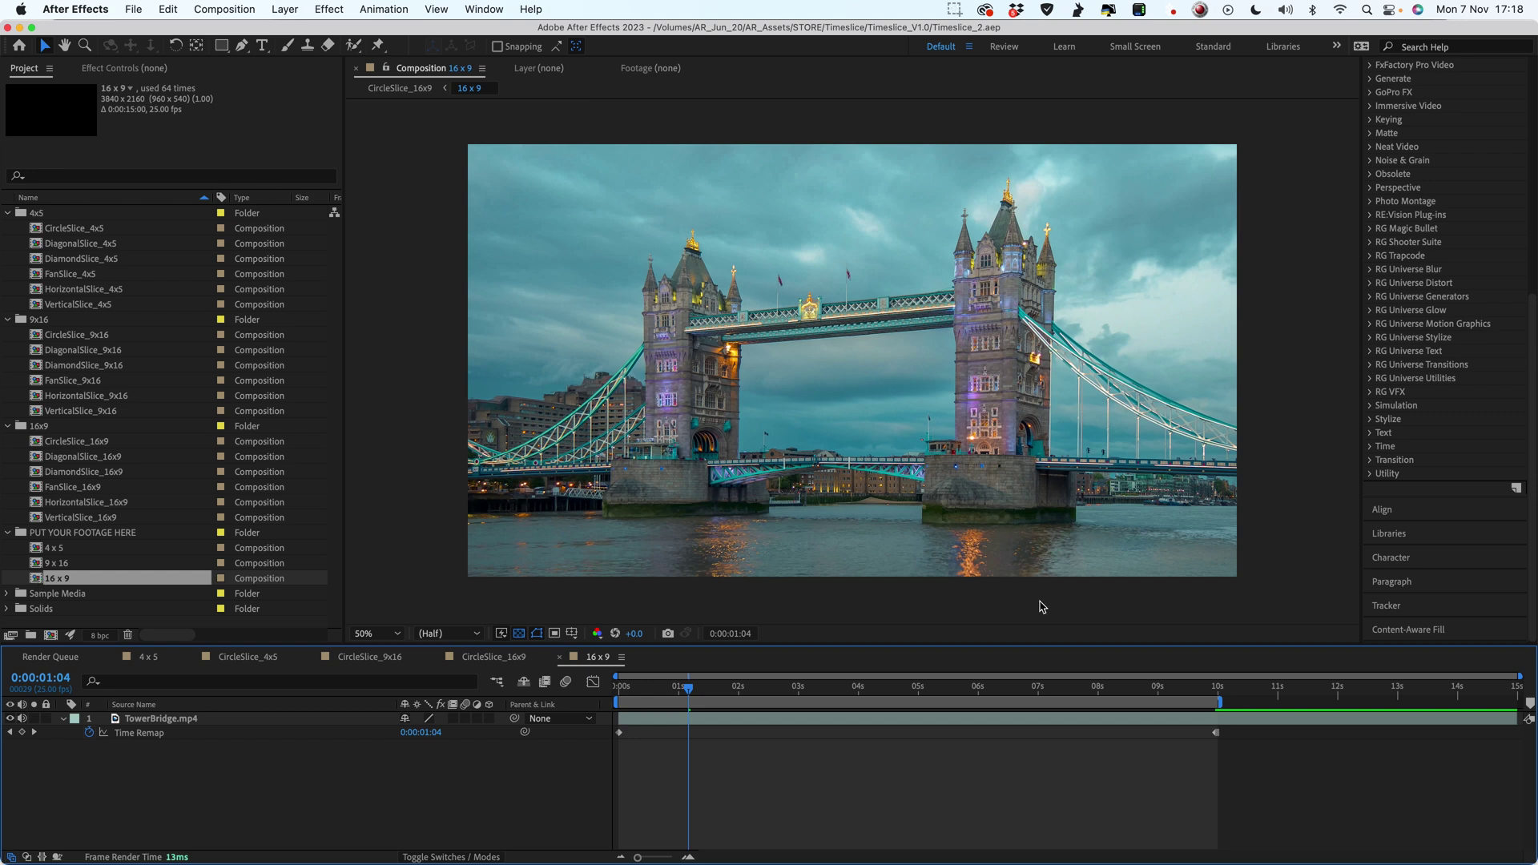
- Preview Tower Bridge from the start, then add Turin.mp4 as the top layer and select it
{"action": "key", "text": "Home"}
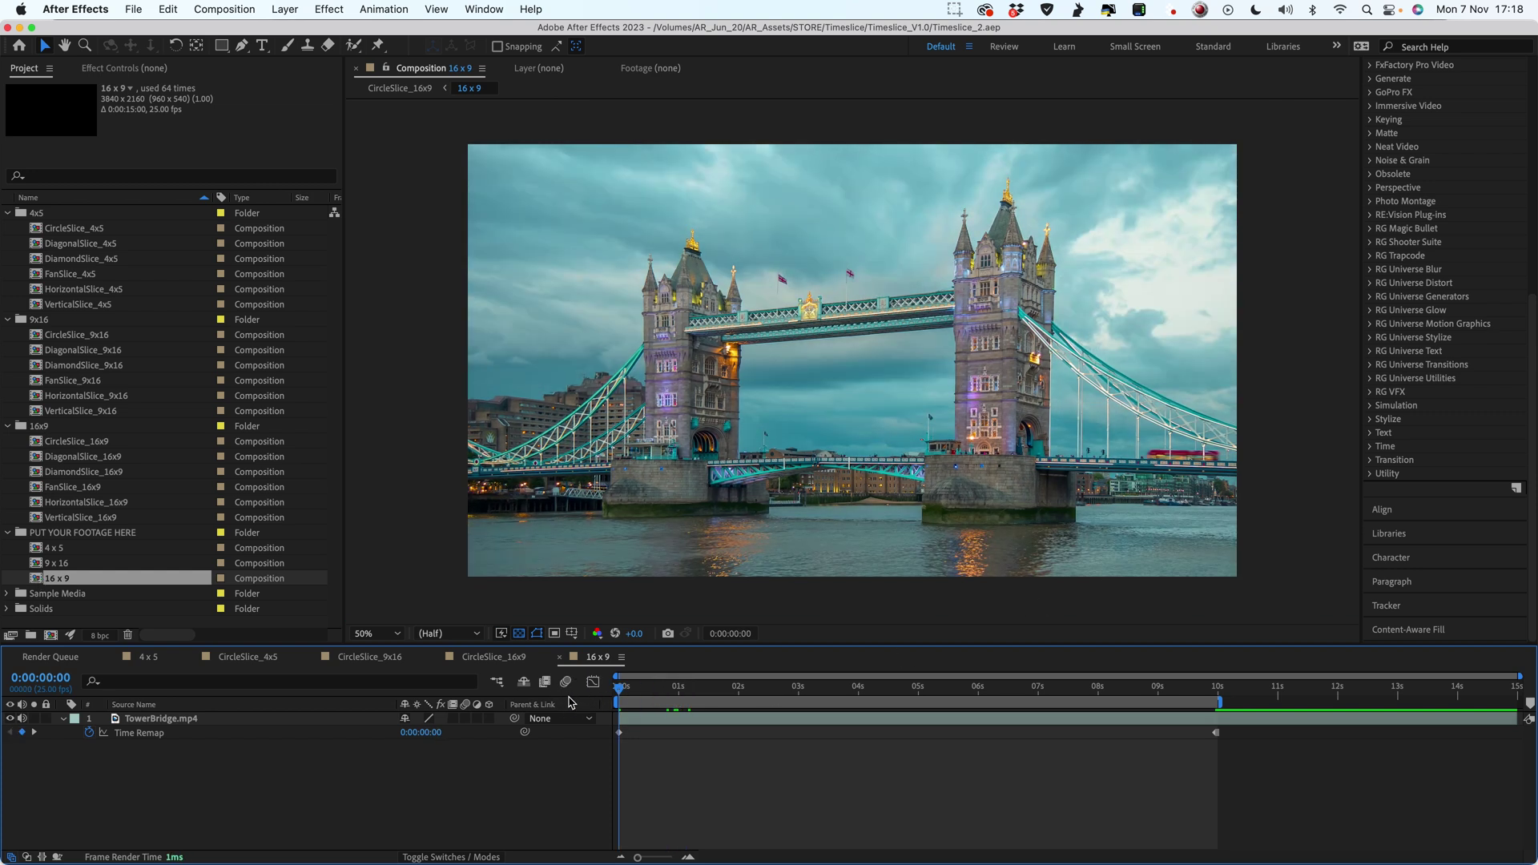
{"action": "key", "text": "space"}
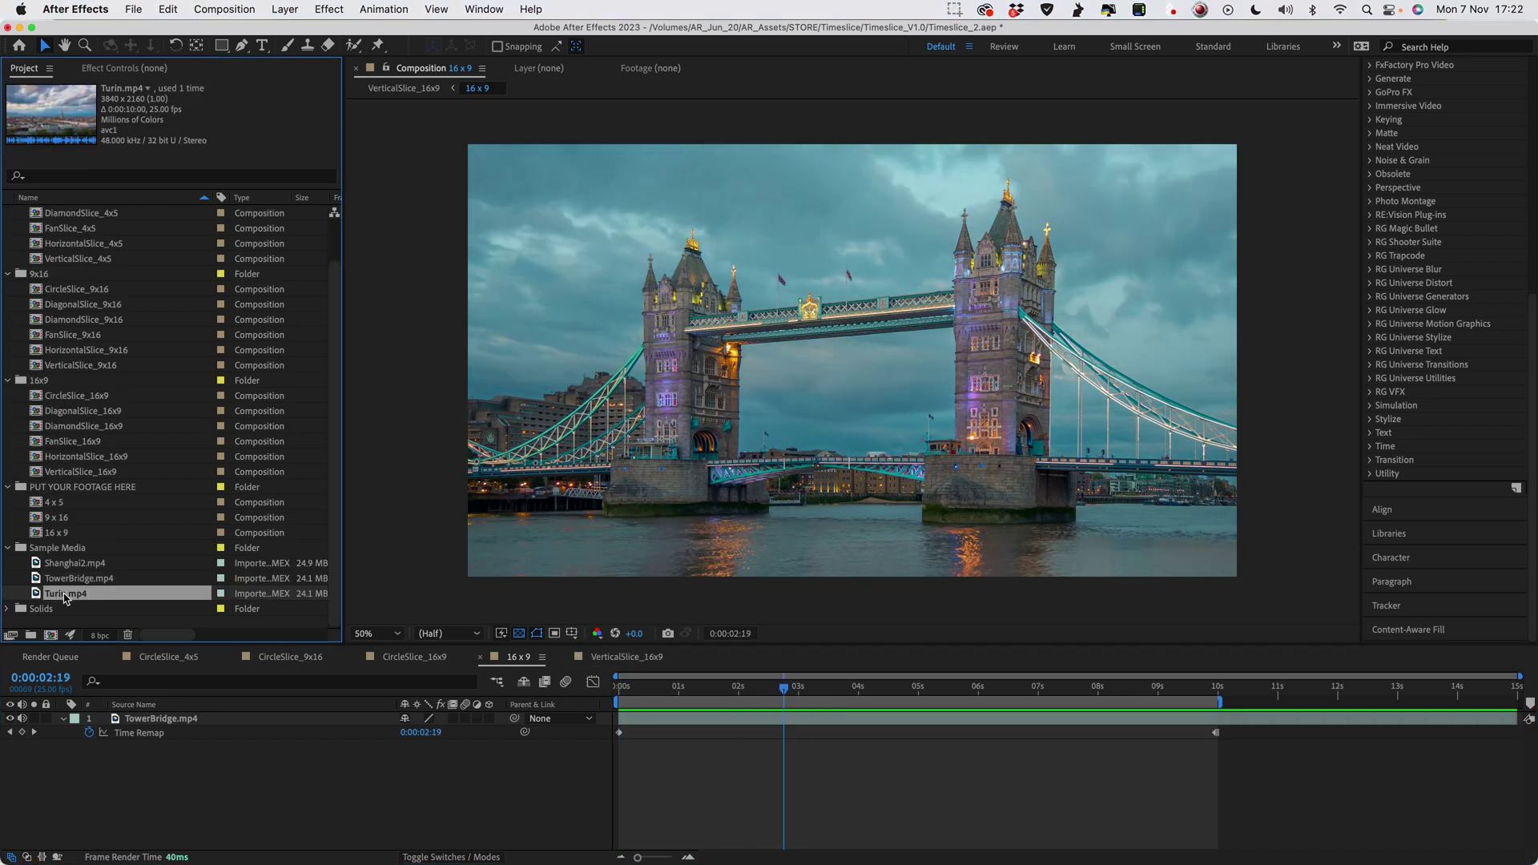
{"action": "left_click_drag", "start_coordinate": [64, 599], "coordinate": [147, 715]}
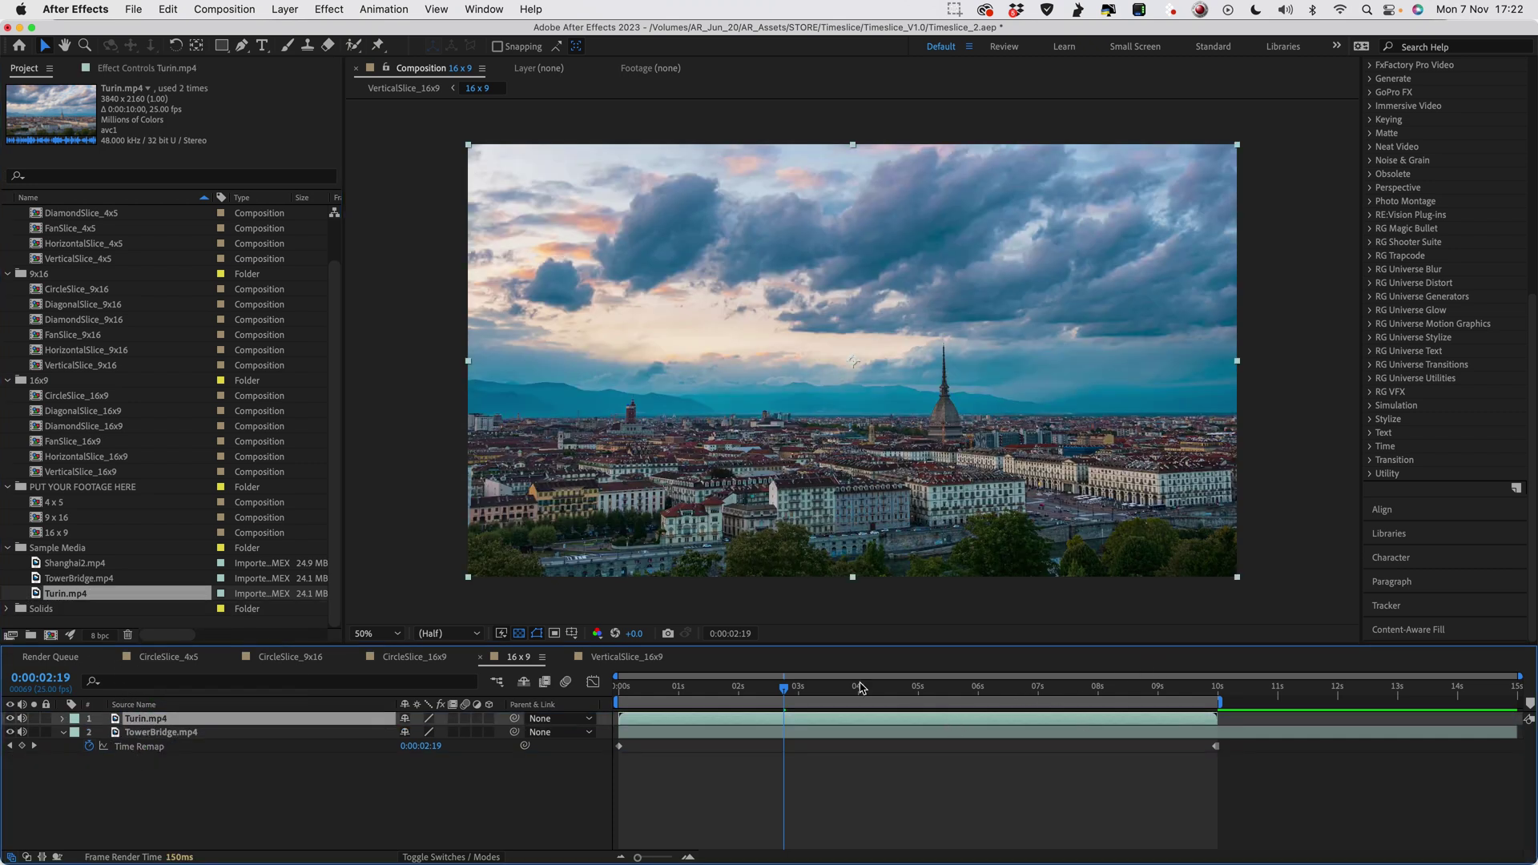
{"action": "left_click_drag", "start_coordinate": [731, 688], "coordinate": [591, 681]}
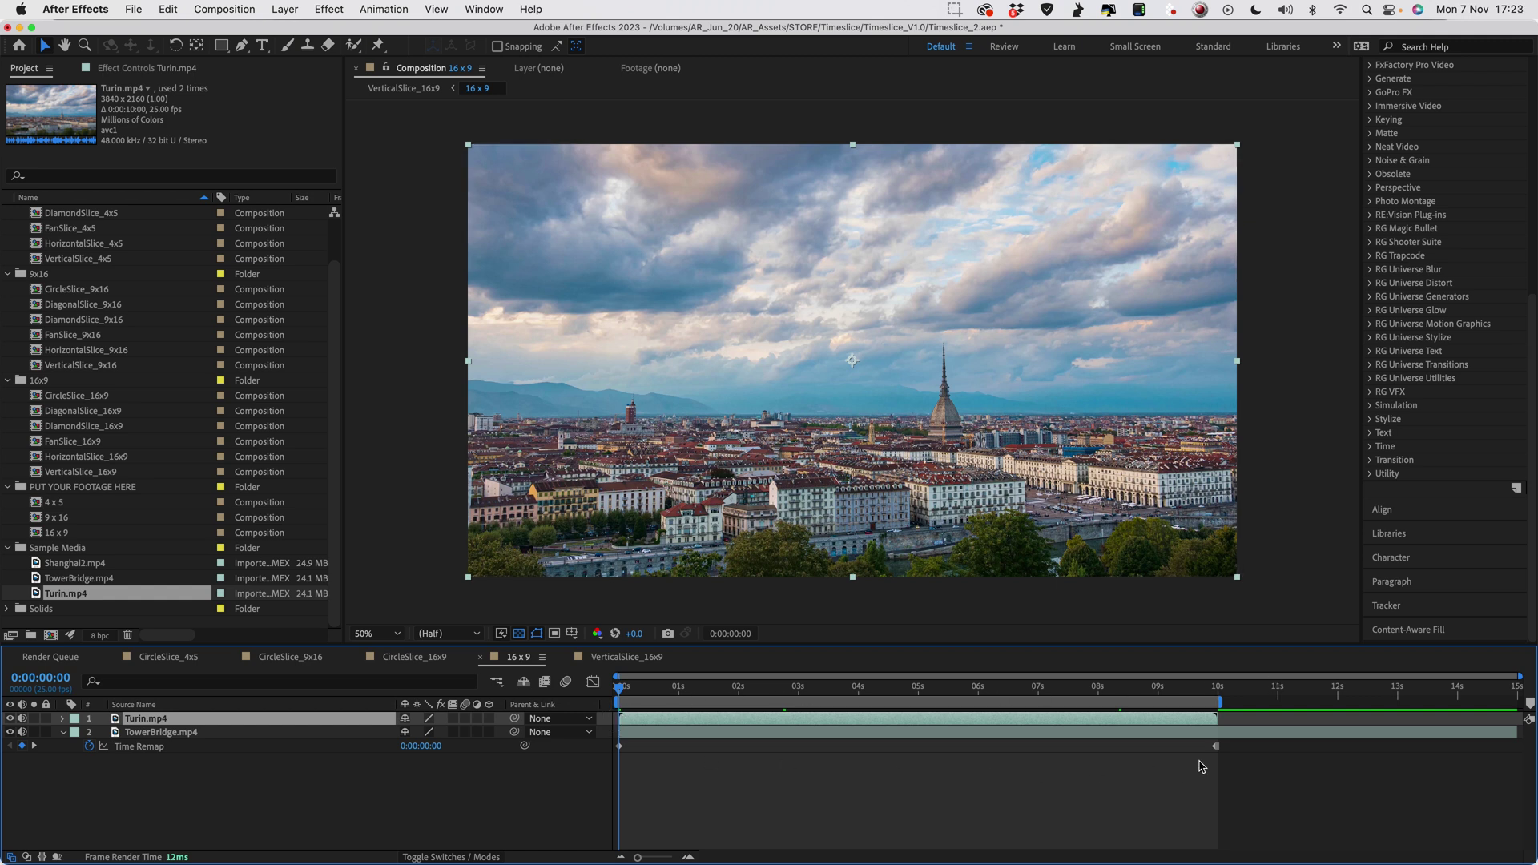
{"action": "left_click", "coordinate": [636, 726]}
- Open the Time Stretch settings for the Turin layer via its Time context menu
{"action": "right_click", "coordinate": [650, 721]}
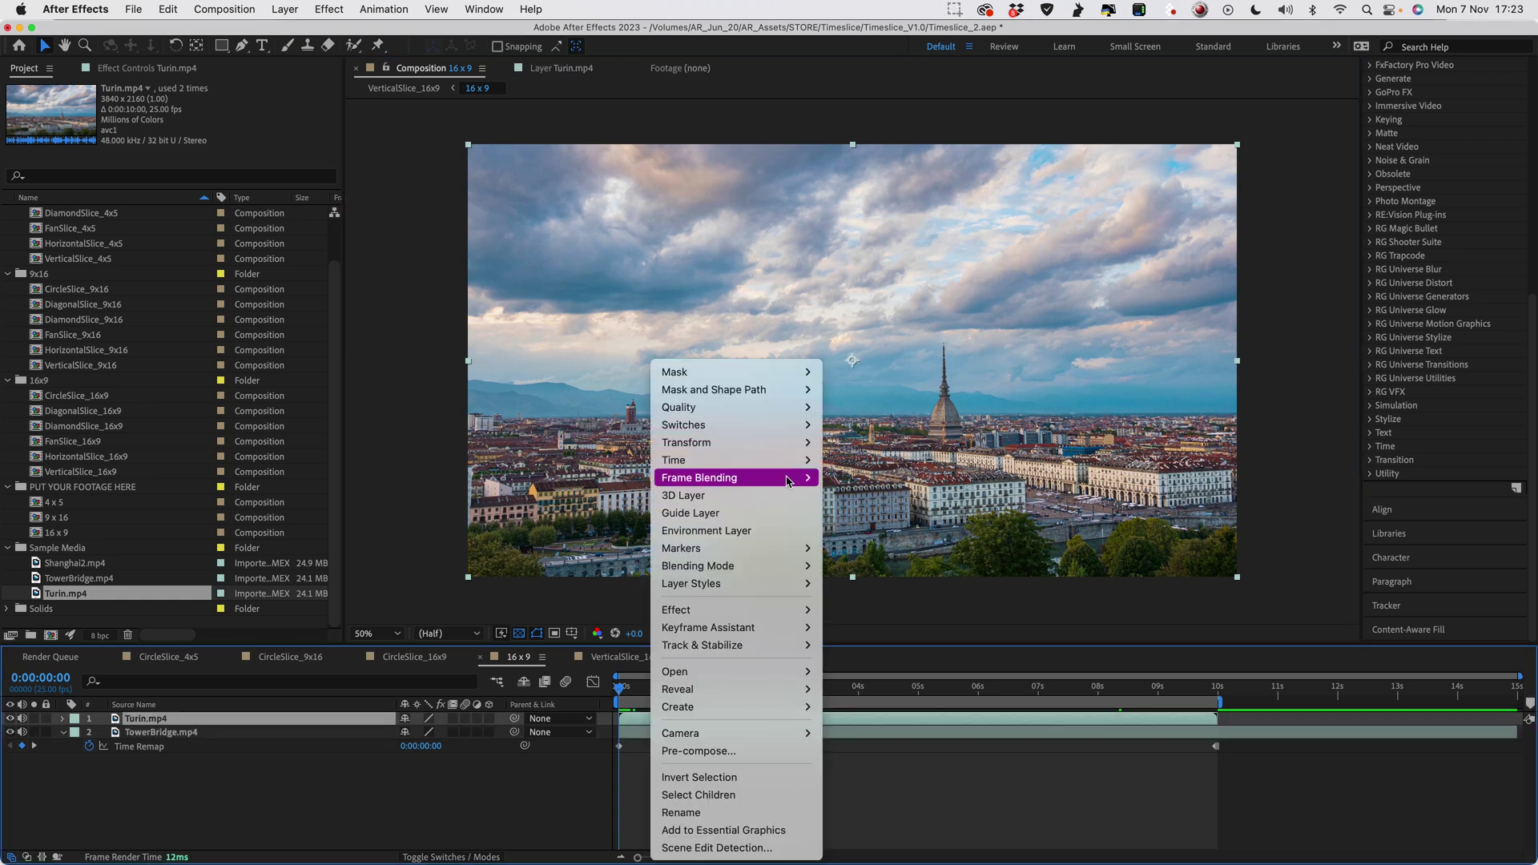
{"action": "mouse_move", "coordinate": [795, 462]}
{"action": "left_click", "coordinate": [899, 496]}
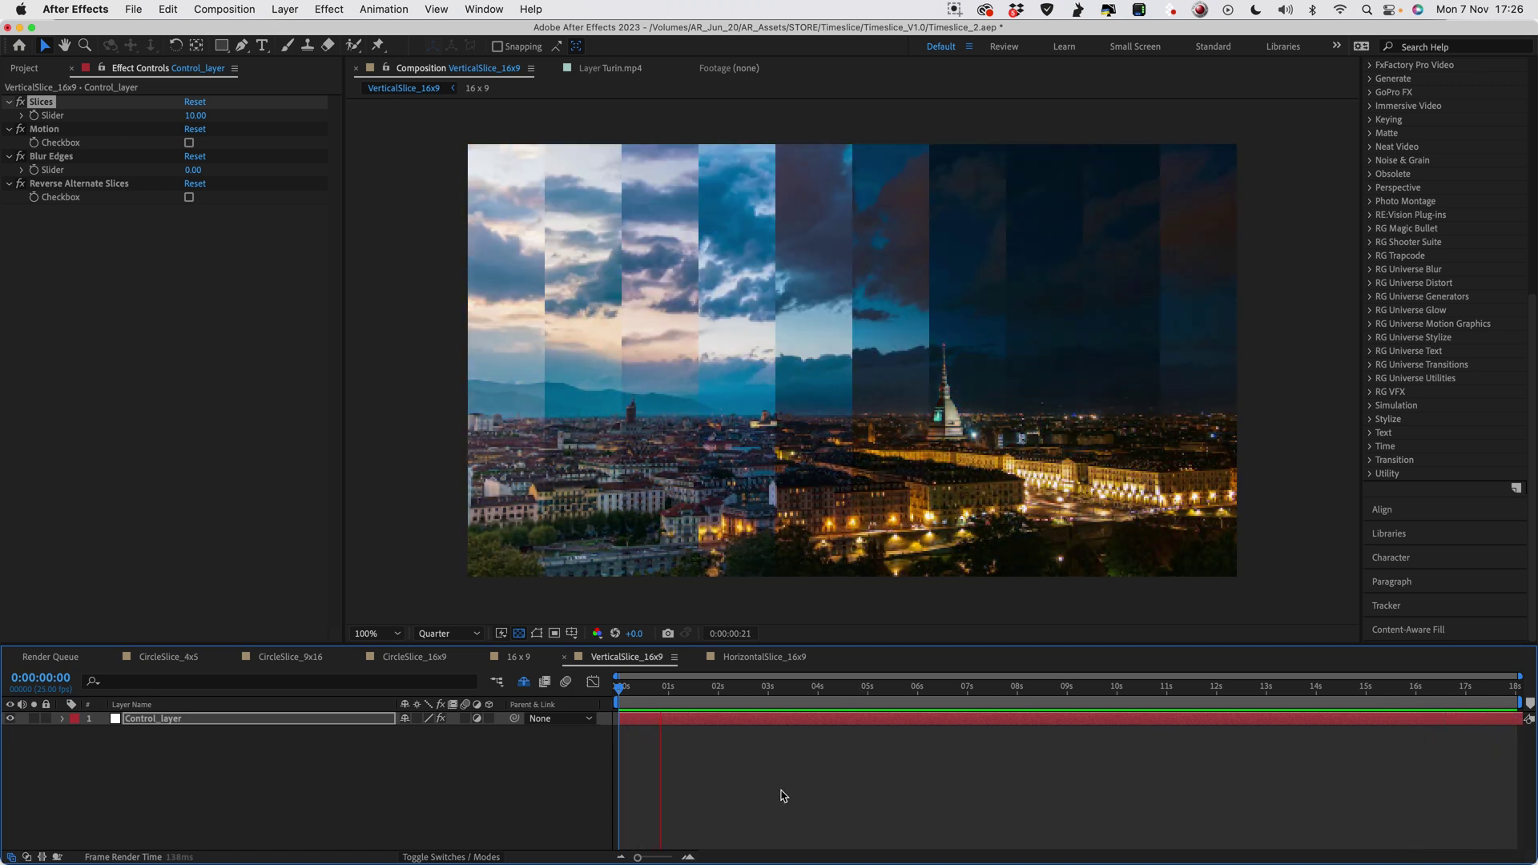
{"action": "left_click", "coordinate": [547, 690]}
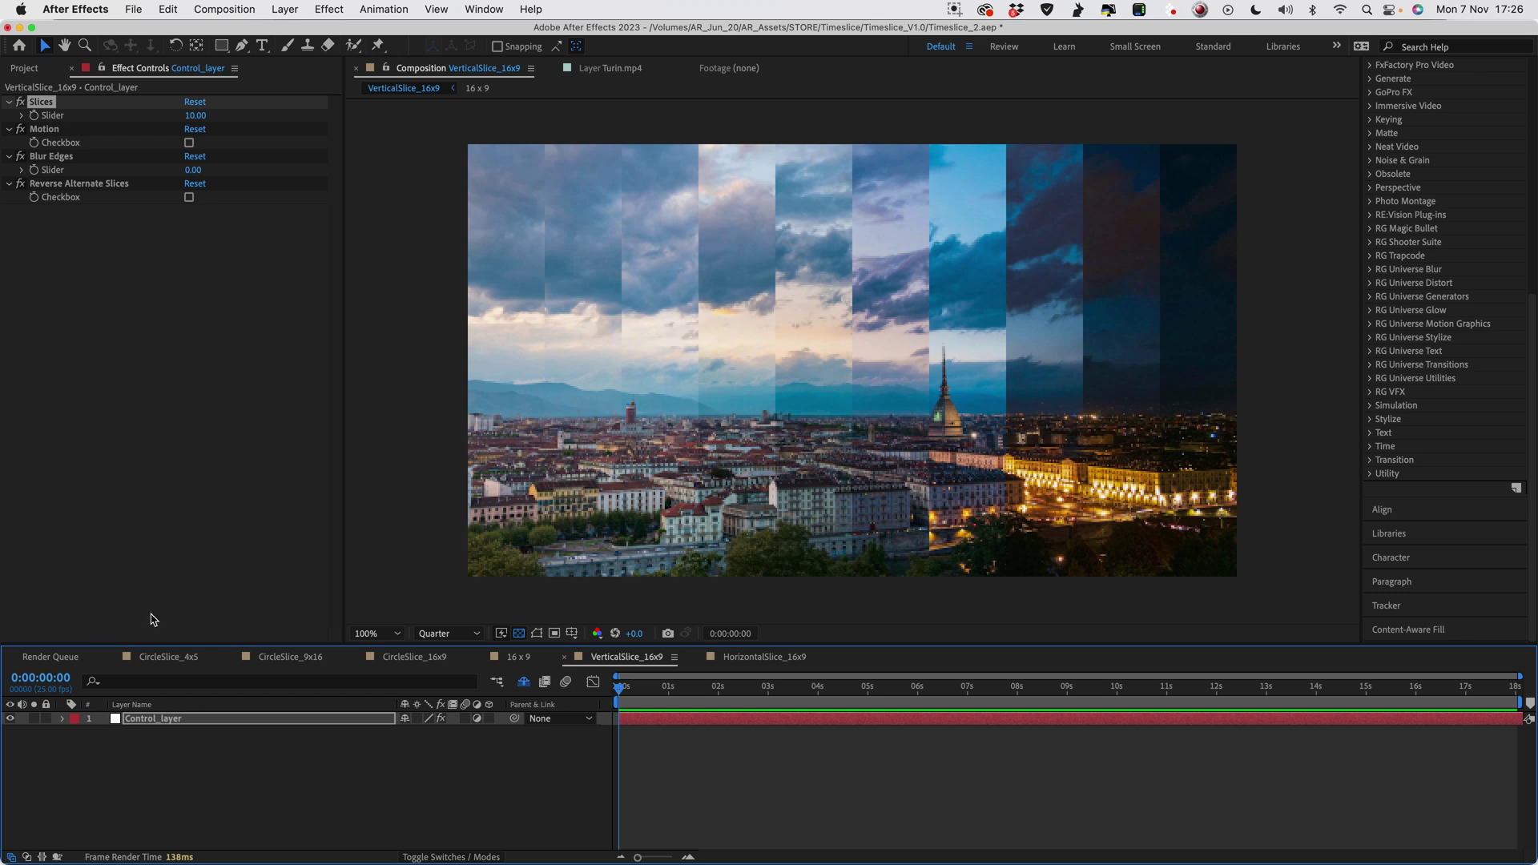
{"action": "left_click", "coordinate": [196, 117]}
{"action": "type", "text": "5"}
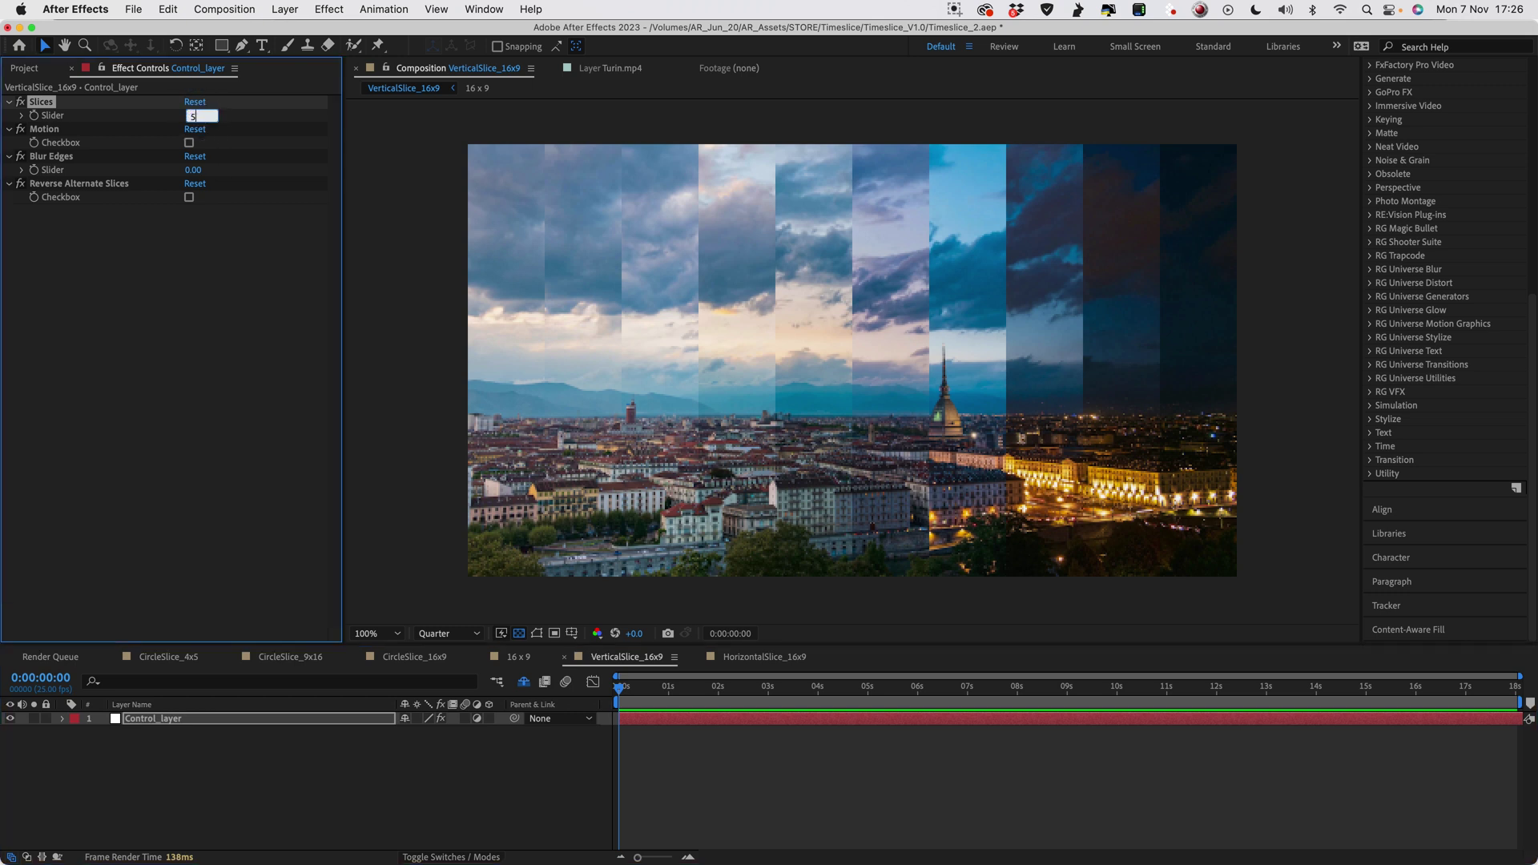
{"action": "key", "text": "Return"}
{"action": "left_click_drag", "start_coordinate": [195, 117], "coordinate": [200, 118]}
{"action": "left_click", "coordinate": [201, 118]}
{"action": "type", "text": "5"}
{"action": "key", "text": "Return"}
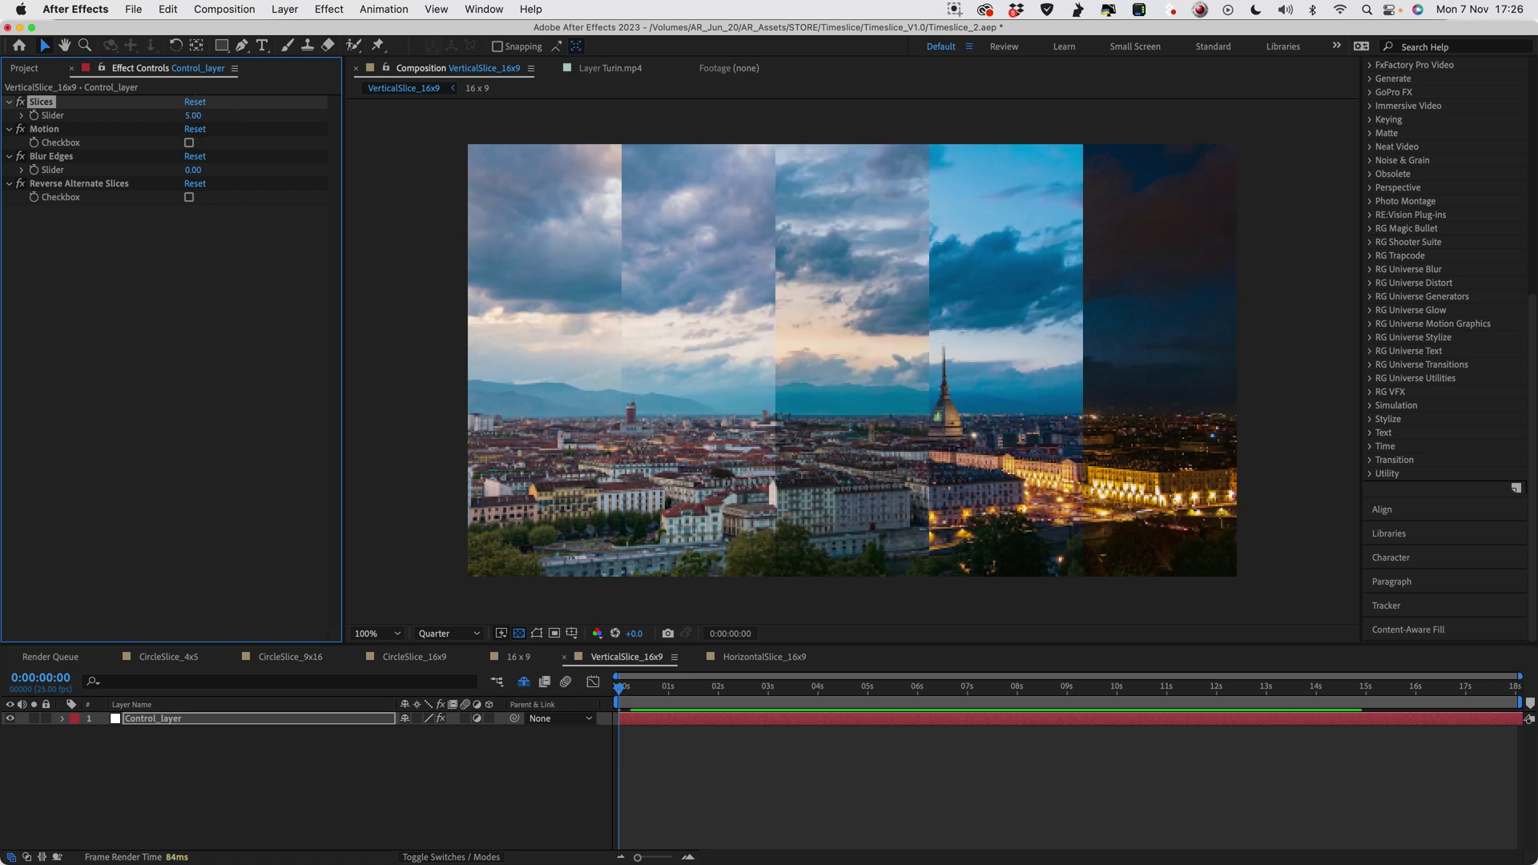
{"action": "left_click", "coordinate": [200, 117]}
{"action": "type", "text": "2"}
{"action": "key", "text": "Return"}
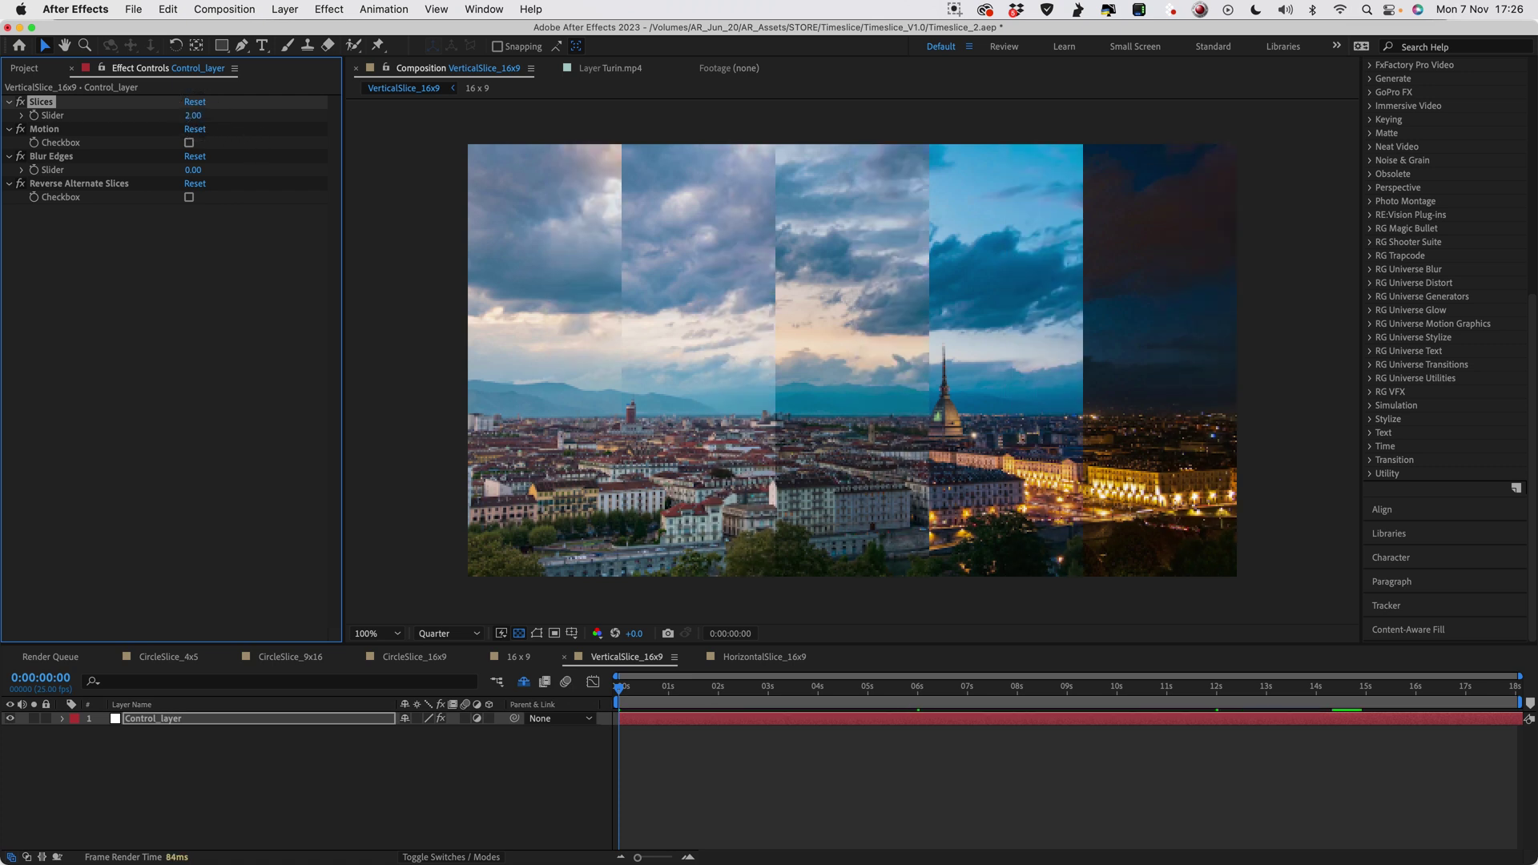
{"action": "left_click", "coordinate": [196, 117]}
{"action": "type", "text": "1"}
{"action": "key", "text": "Return"}
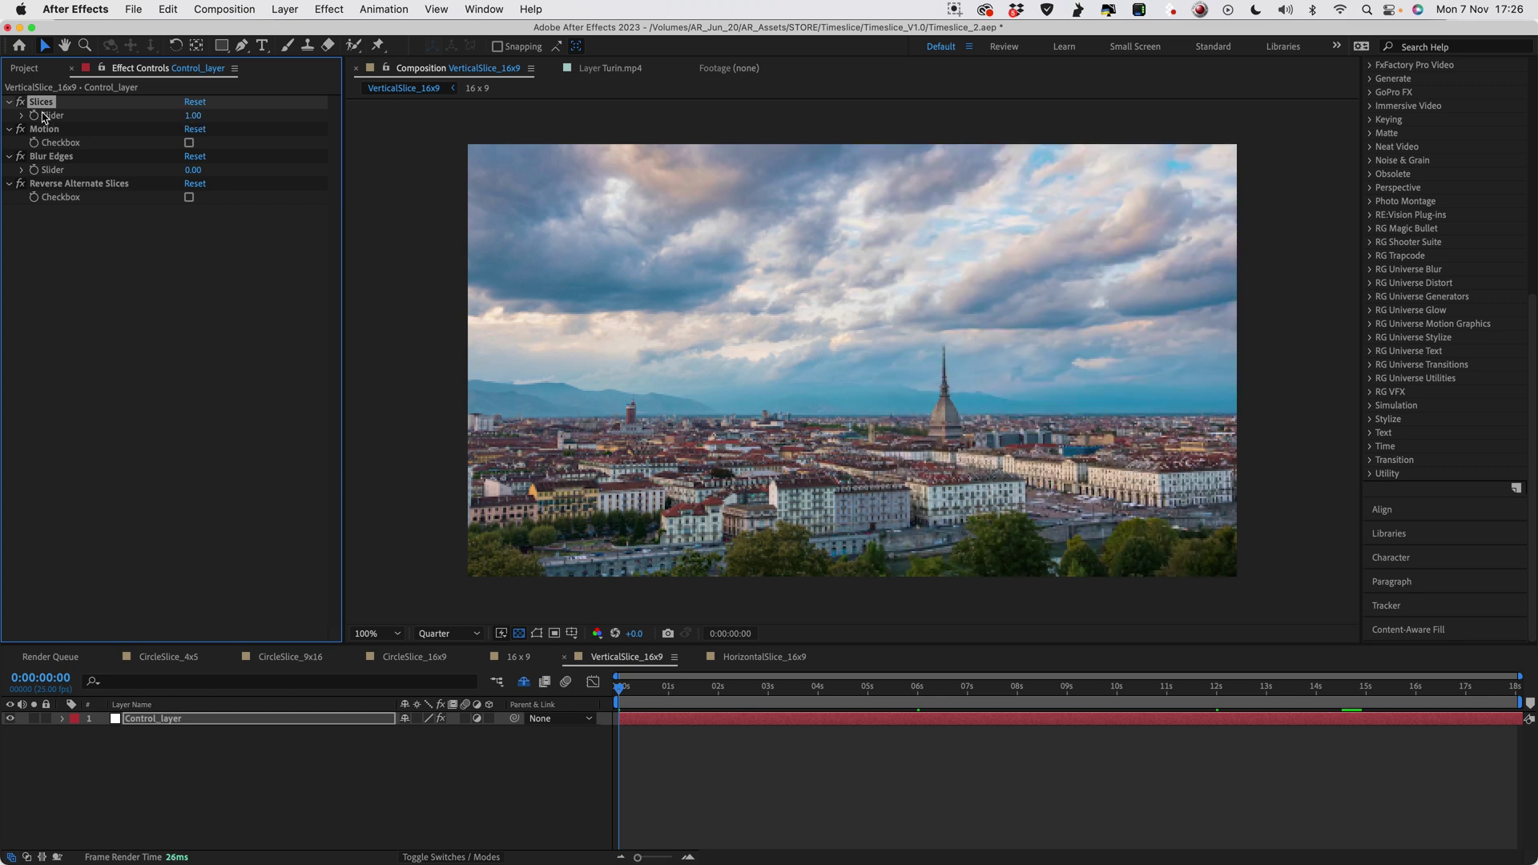
{"action": "left_click", "coordinate": [198, 118]}
{"action": "key", "text": "Return"}
{"action": "left_click", "coordinate": [198, 118]}
{"action": "type", "text": "15"}
{"action": "key", "text": "Return"}
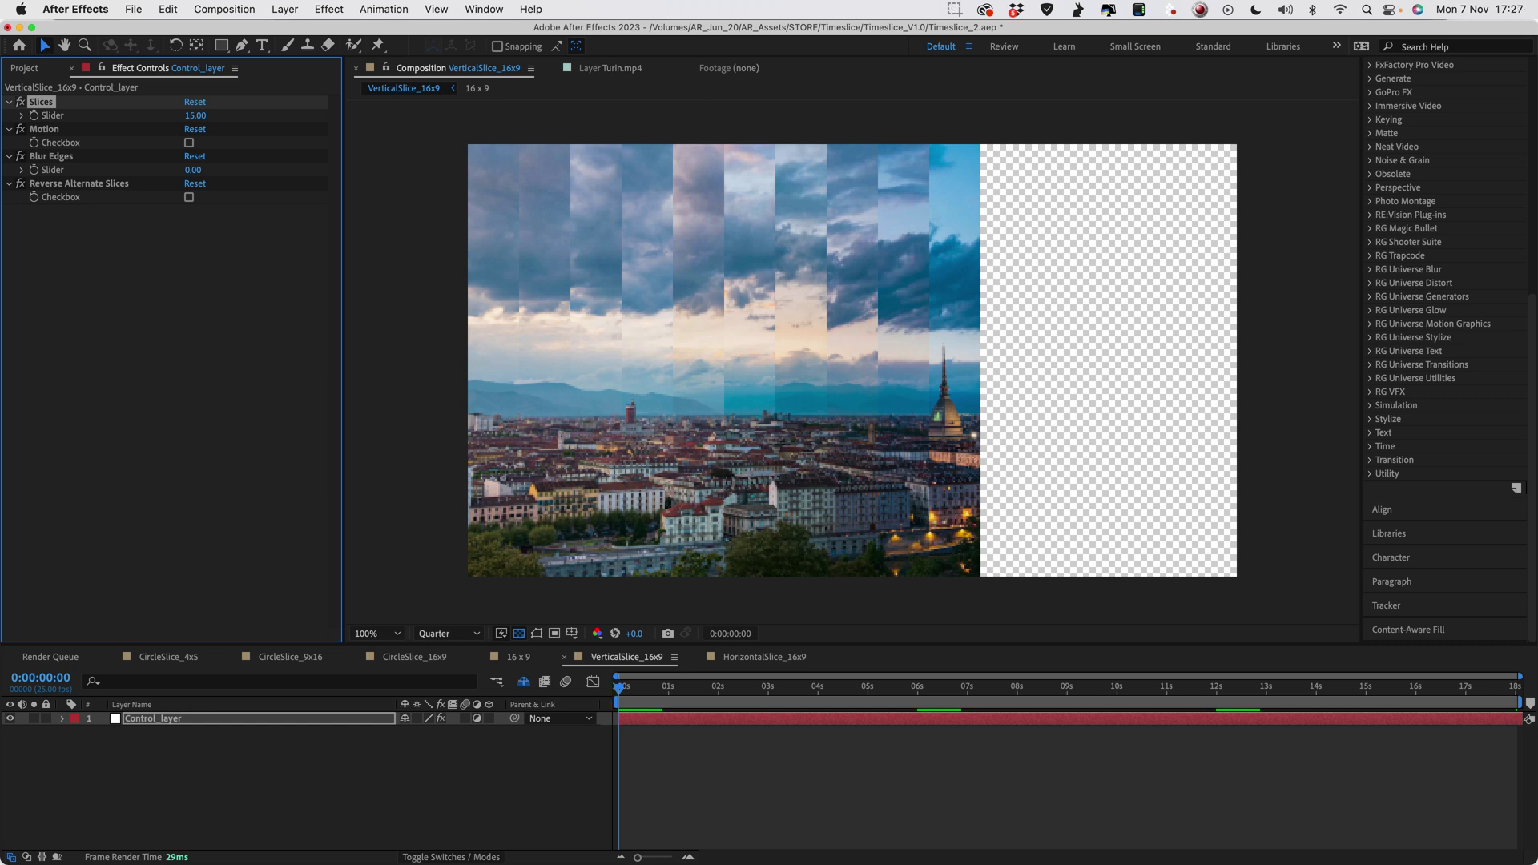
{"action": "left_click", "coordinate": [202, 116]}
{"action": "type", "text": "10"}
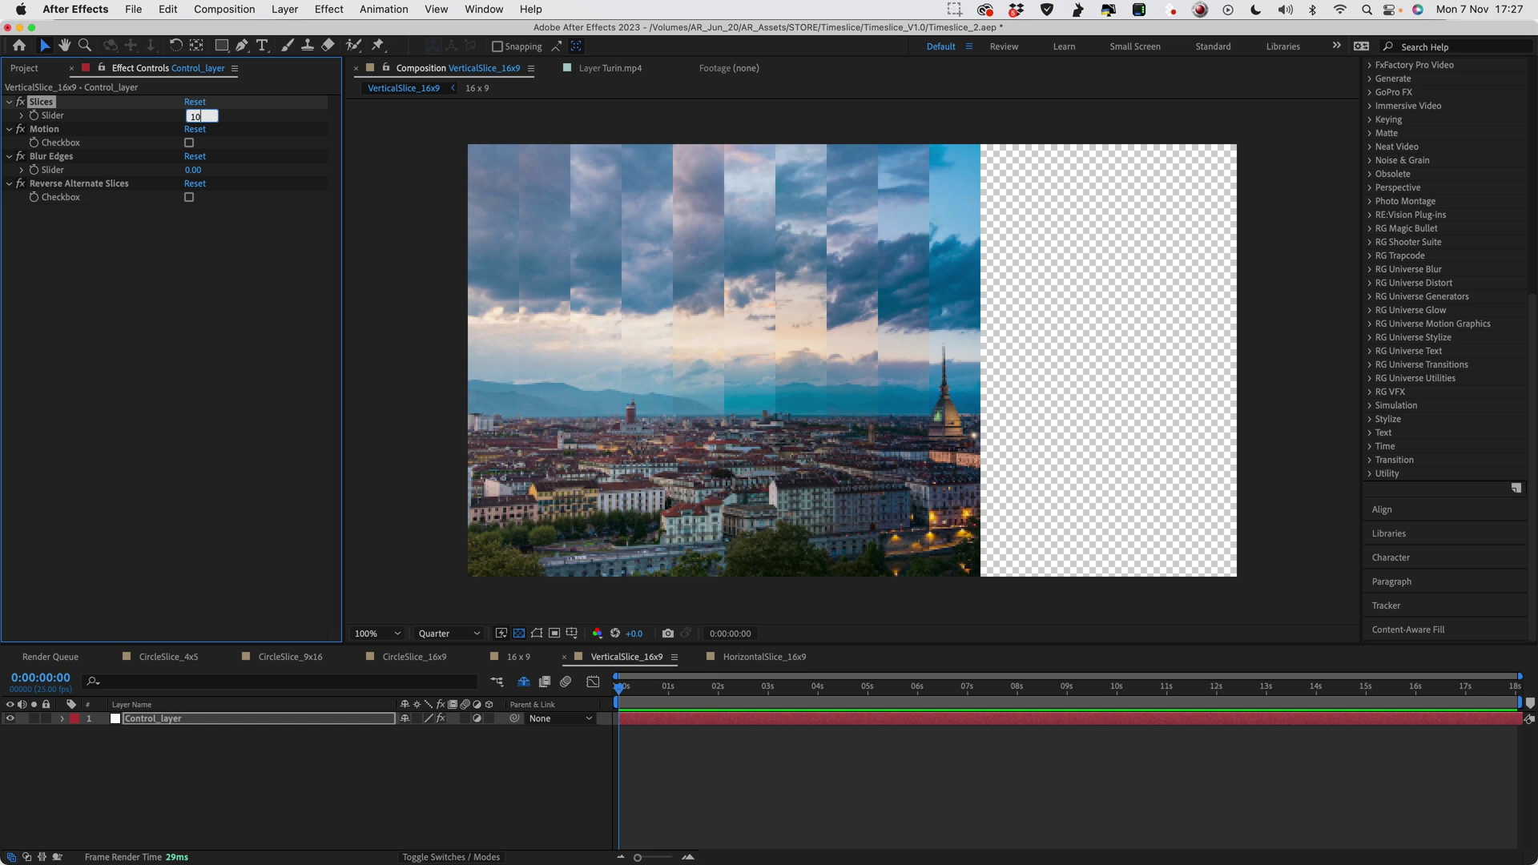
{"action": "key", "text": "Return"}
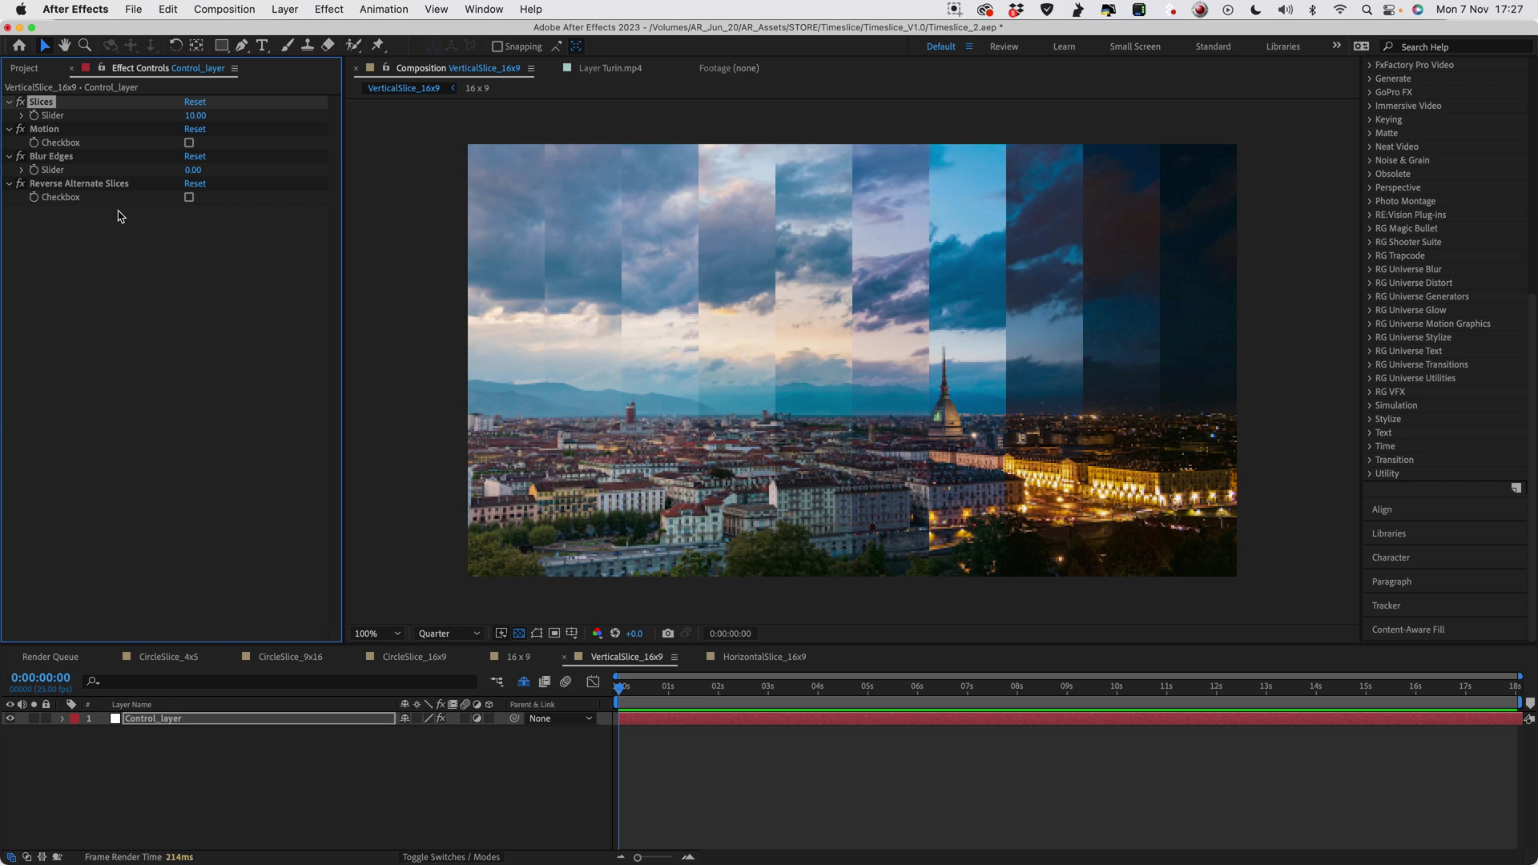
- Preview the slices with Motion on, switch Motion off, and set Blur Edges to 5
{"action": "left_click", "coordinate": [190, 143]}
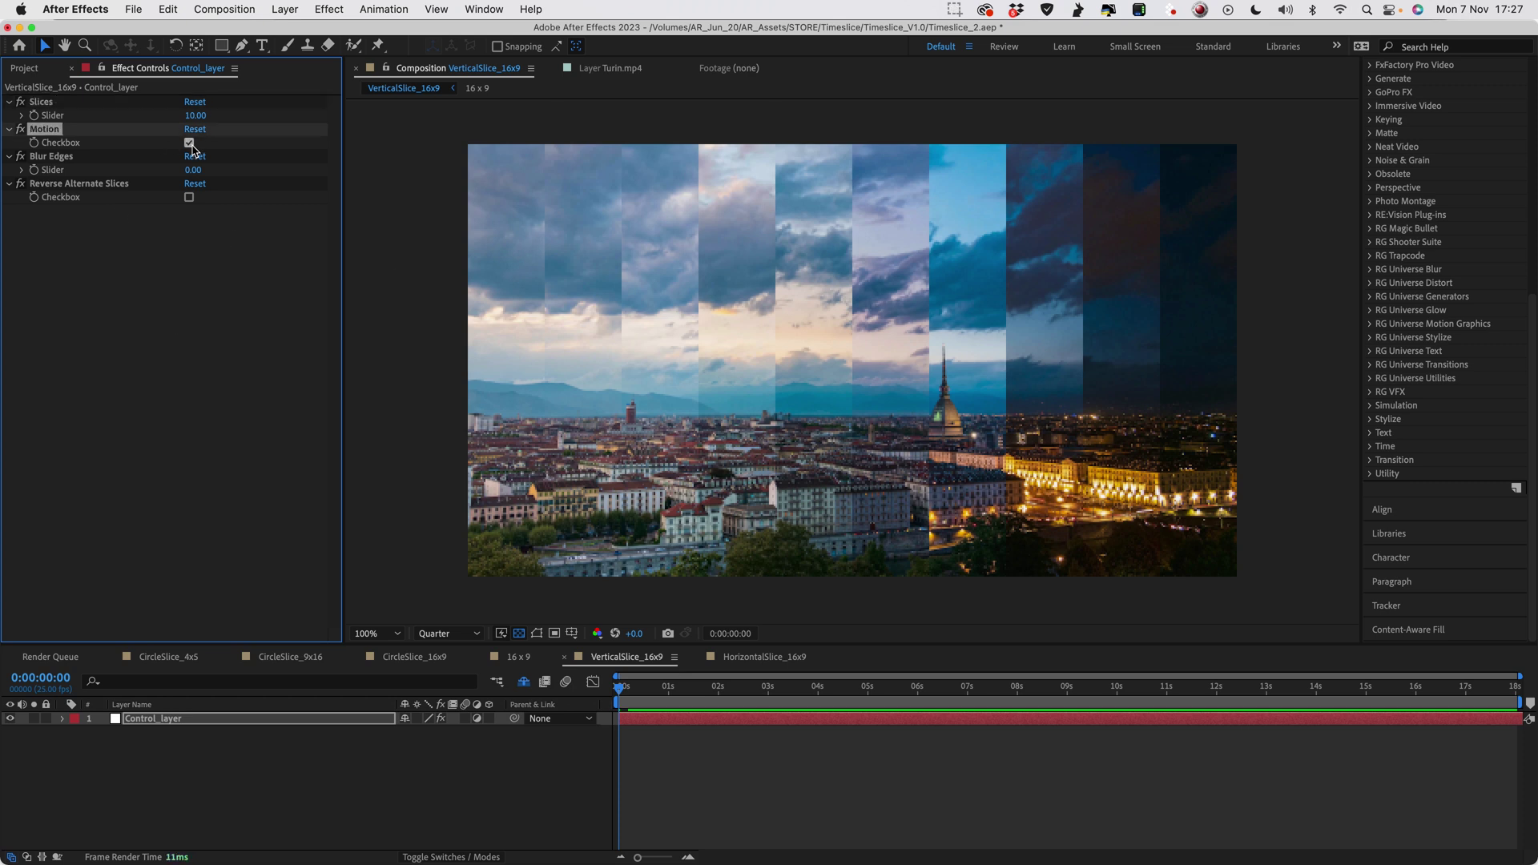
{"action": "left_click", "coordinate": [450, 702]}
{"action": "key", "text": "space"}
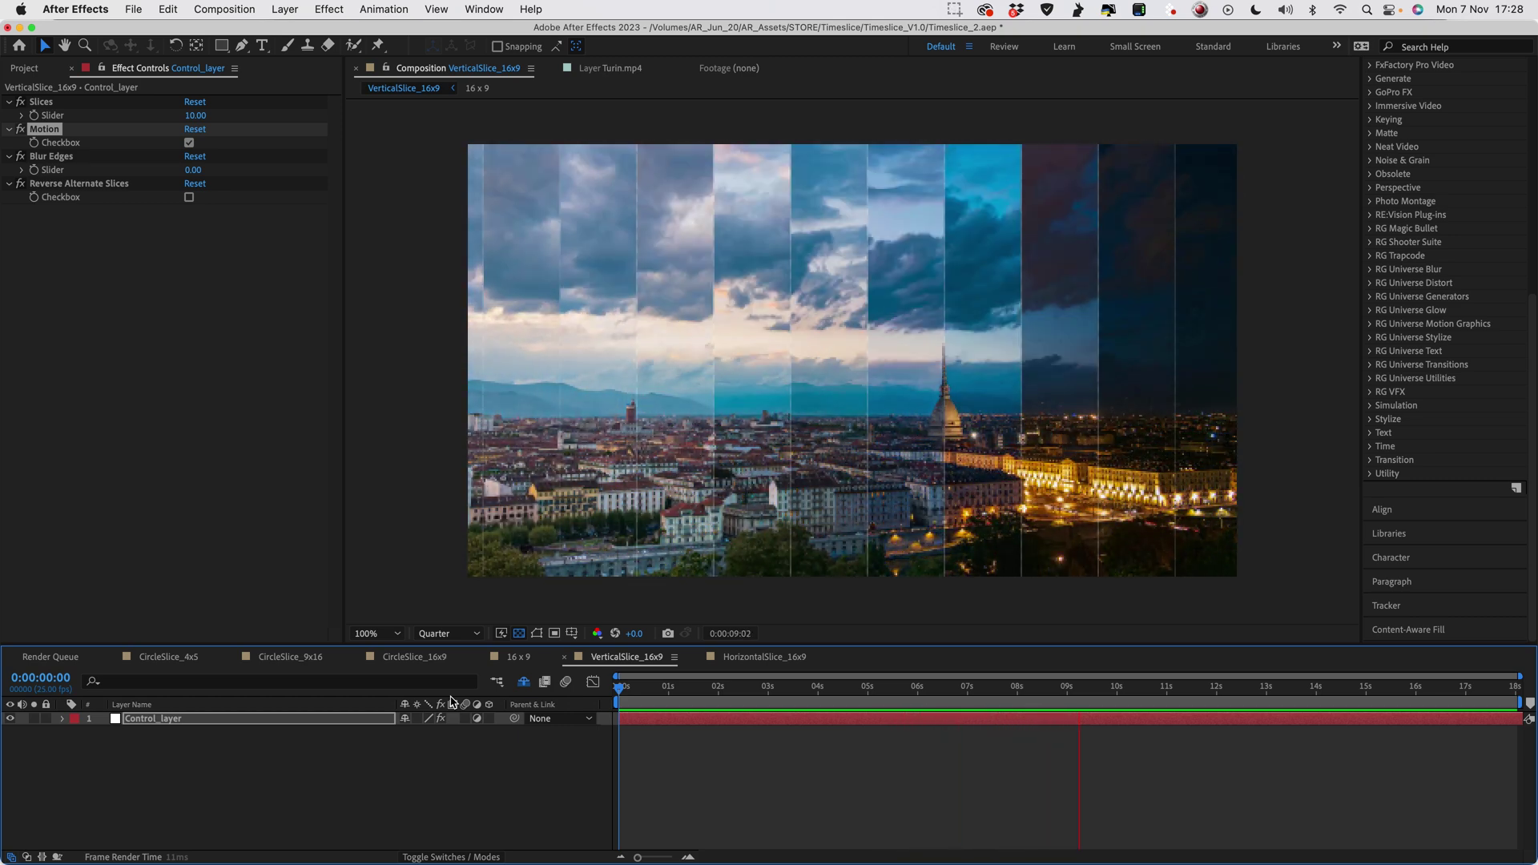
{"action": "key", "text": "space"}
{"action": "left_click", "coordinate": [189, 143]}
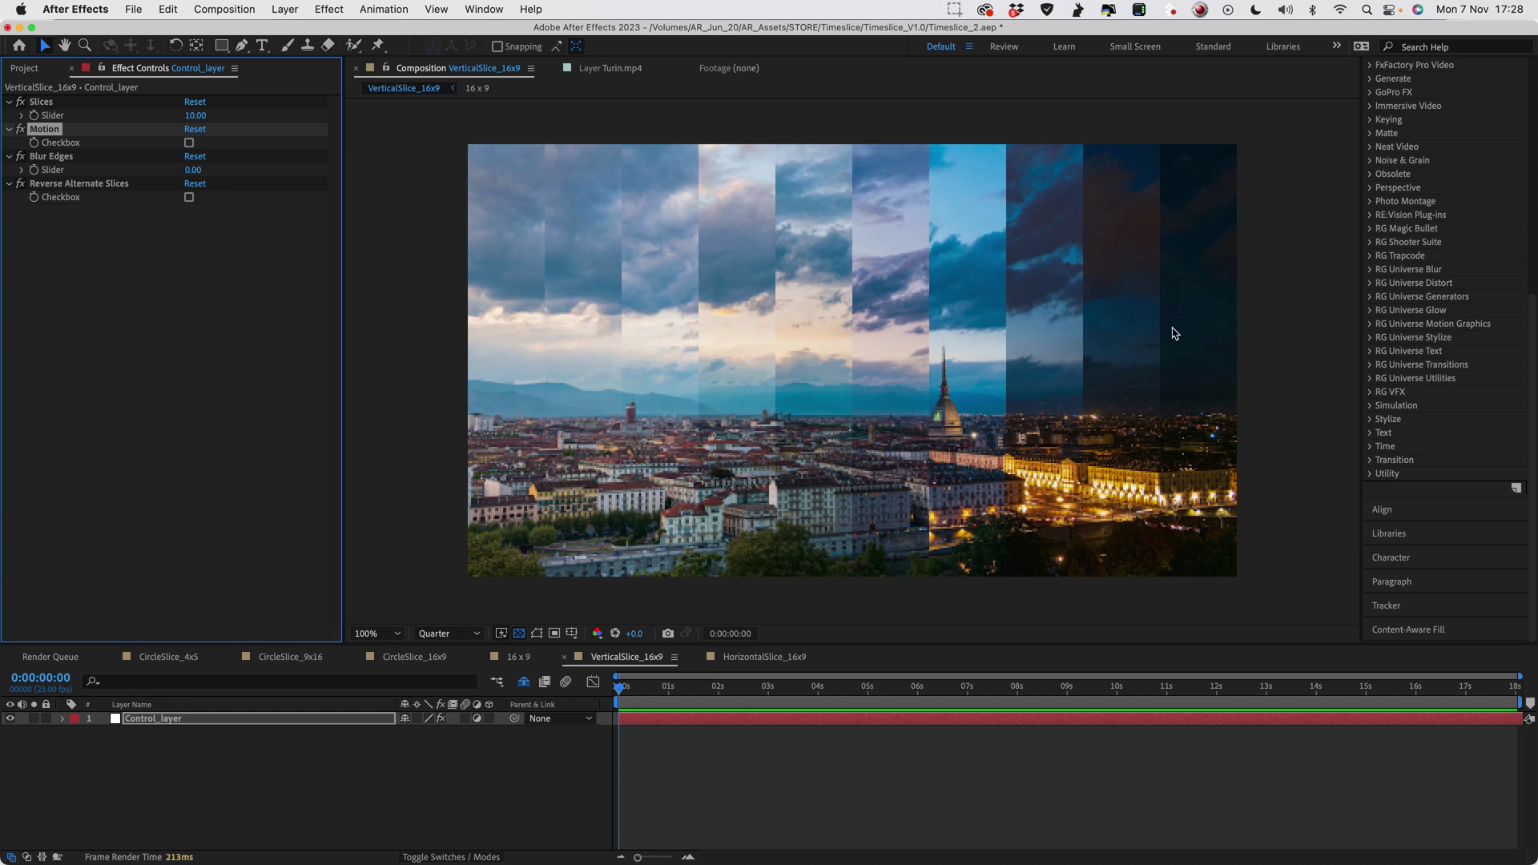
{"action": "left_click", "coordinate": [195, 171]}
{"action": "key", "text": "Return"}
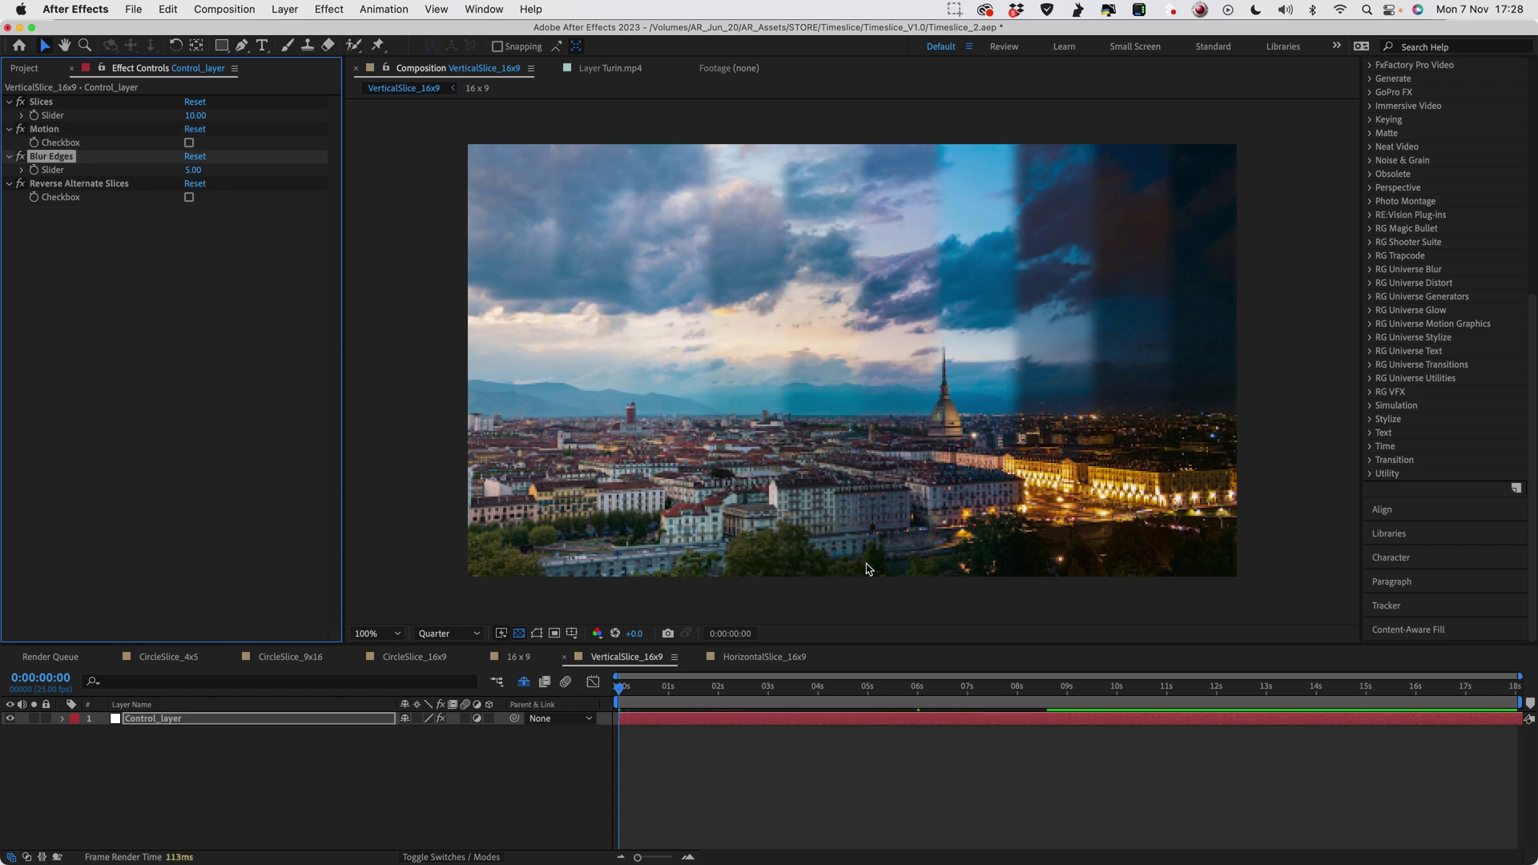
- Preview Blur Edges at 10, then set Blur Edges back to 0
{"action": "left_click_drag", "start_coordinate": [192, 170], "coordinate": [196, 171]}
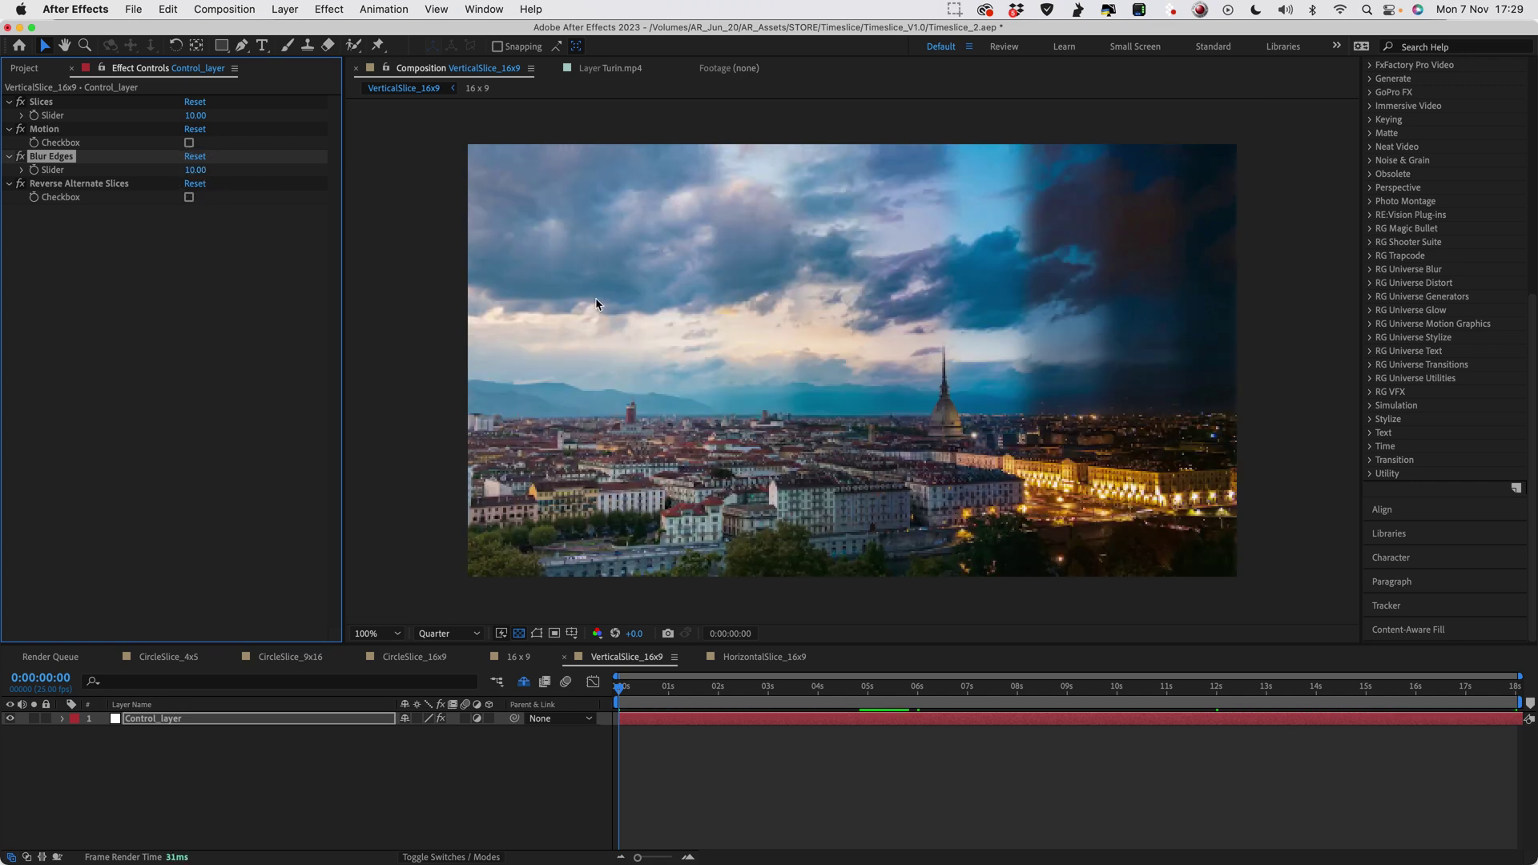
{"action": "key", "text": "space"}
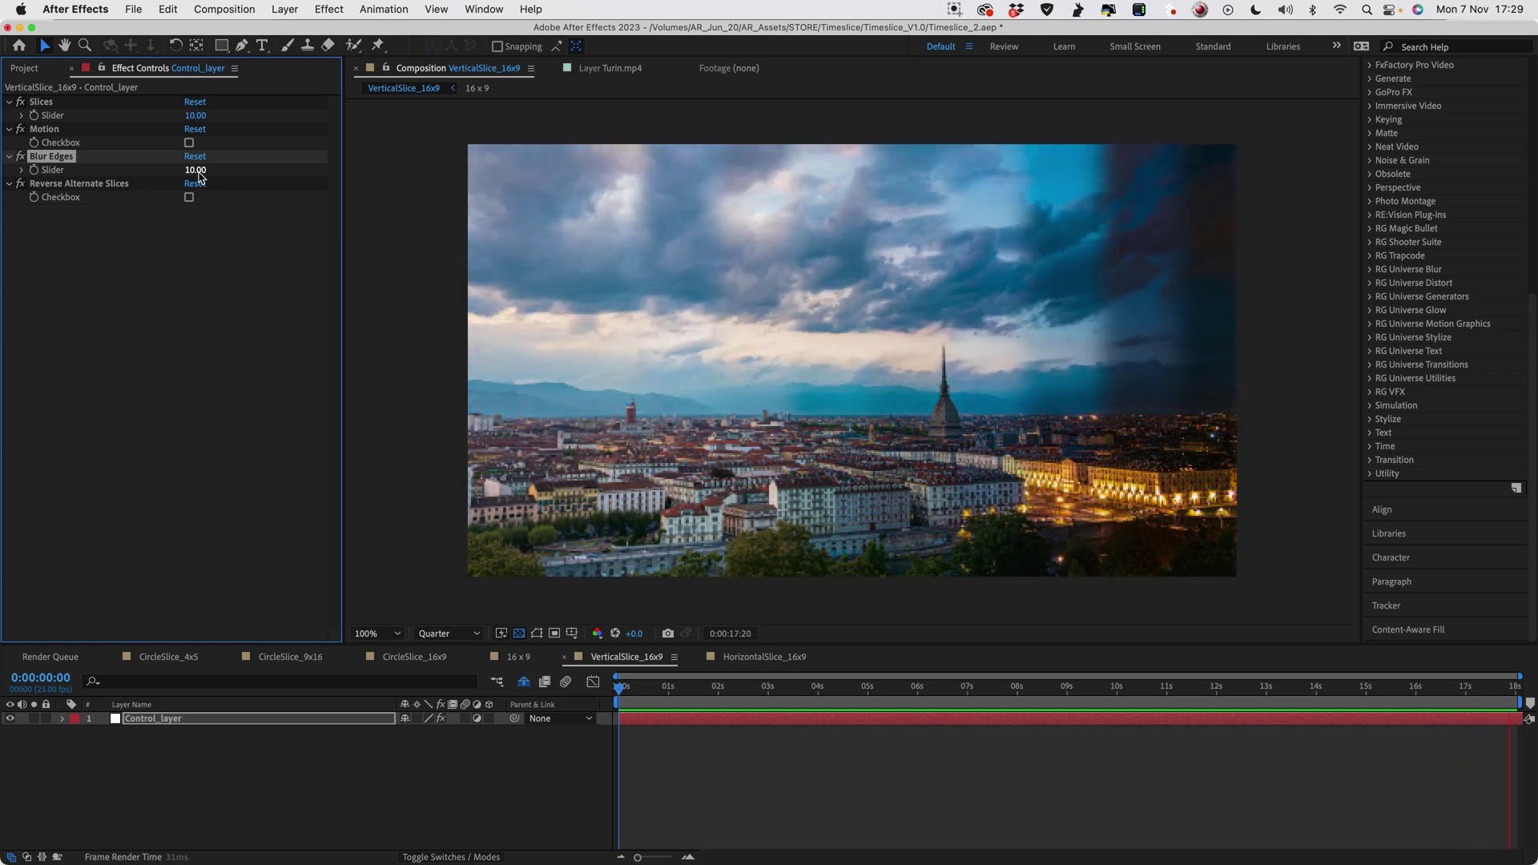
{"action": "left_click", "coordinate": [196, 170]}
{"action": "type", "text": "0"}
{"action": "key", "text": "Return"}
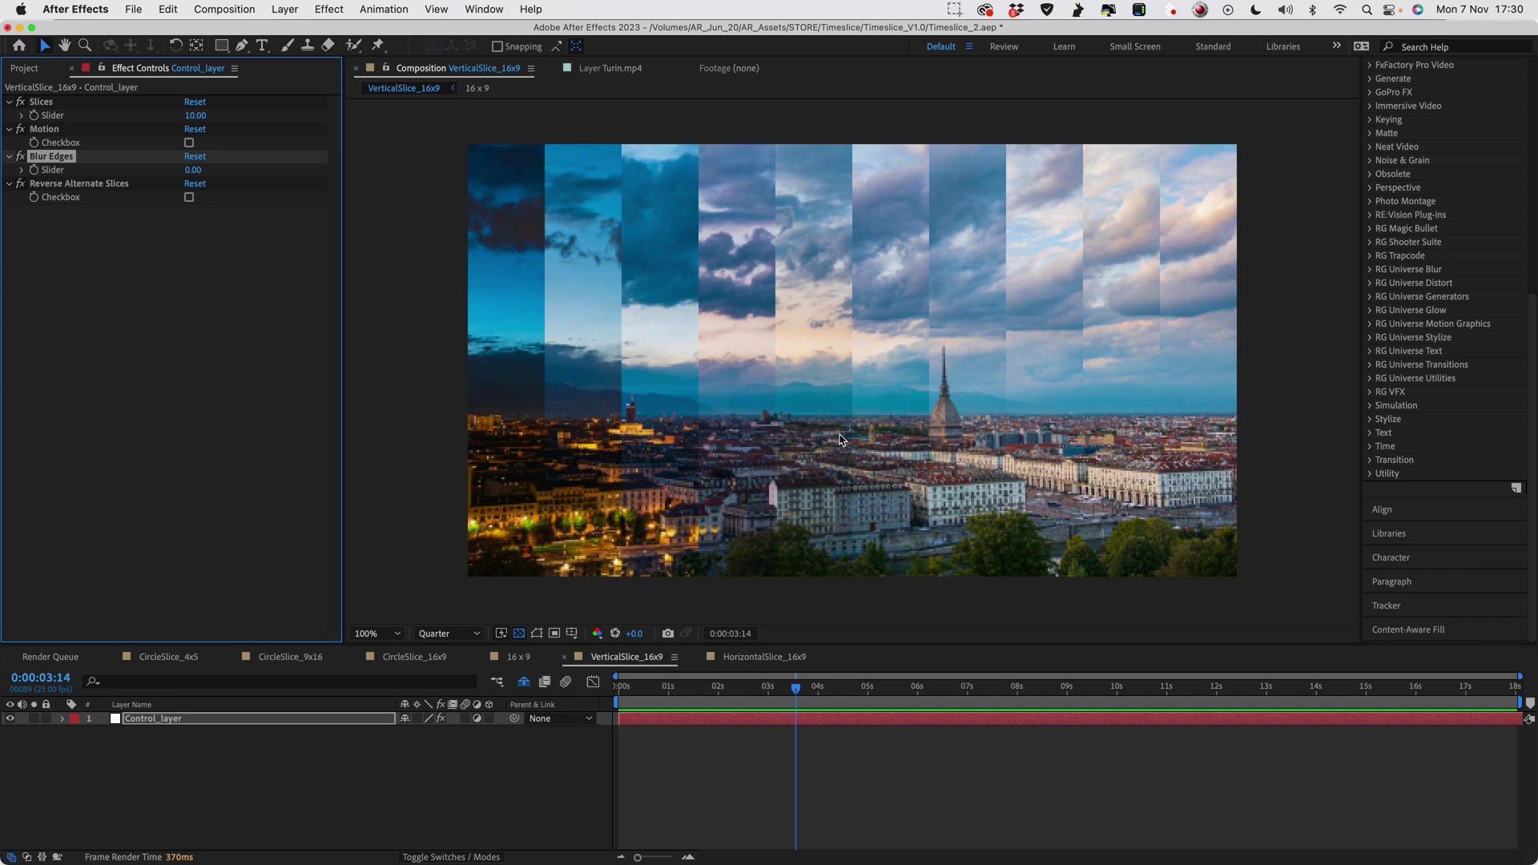
- Turn on Reverse Alternate Slices and preview the alternating Turin slices
{"action": "left_click", "coordinate": [189, 198]}
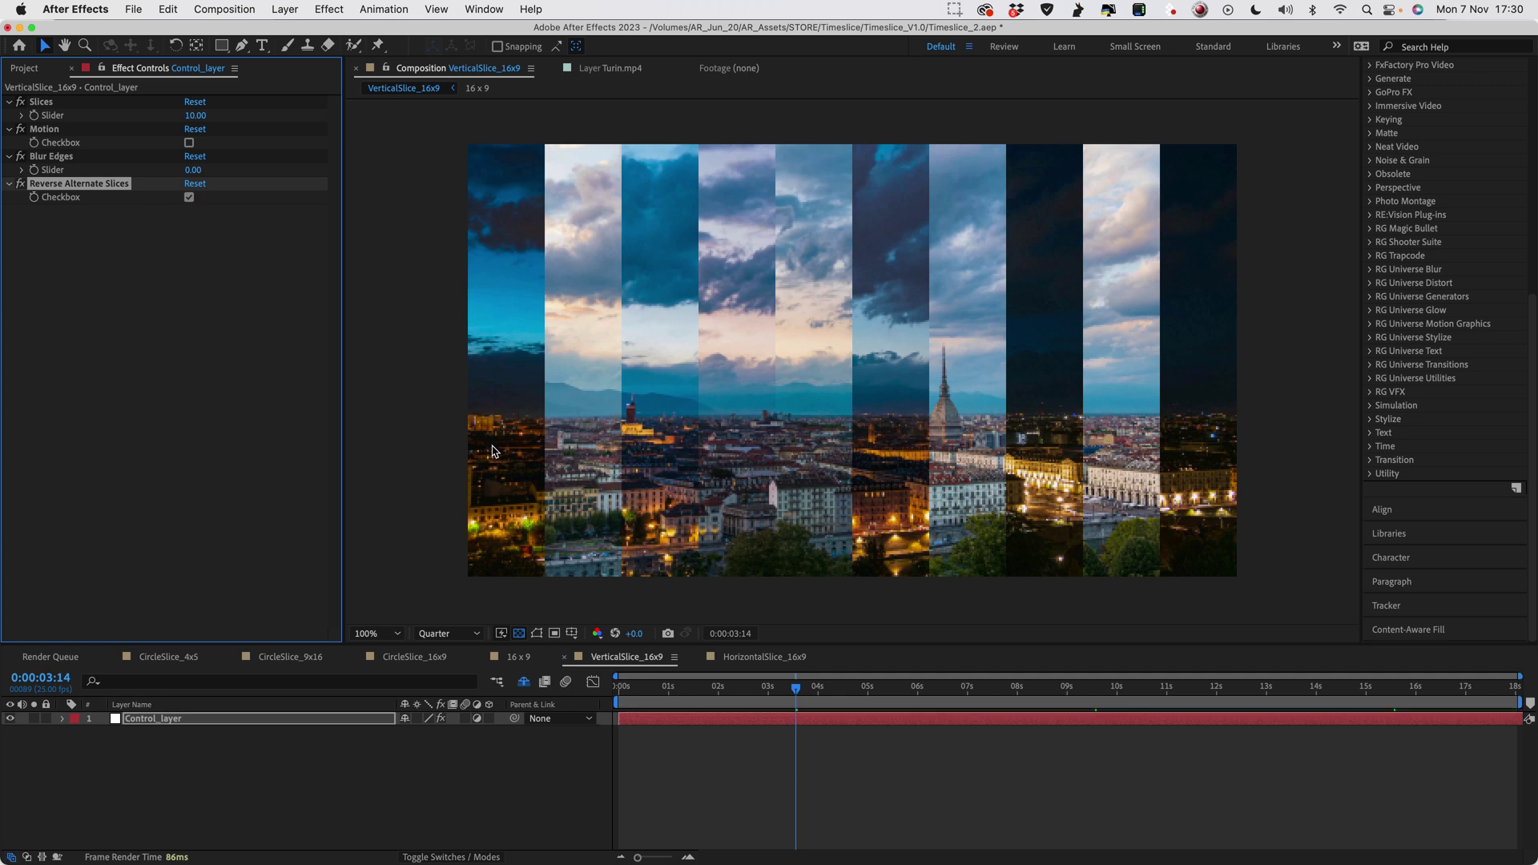
{"action": "key", "text": "space"}
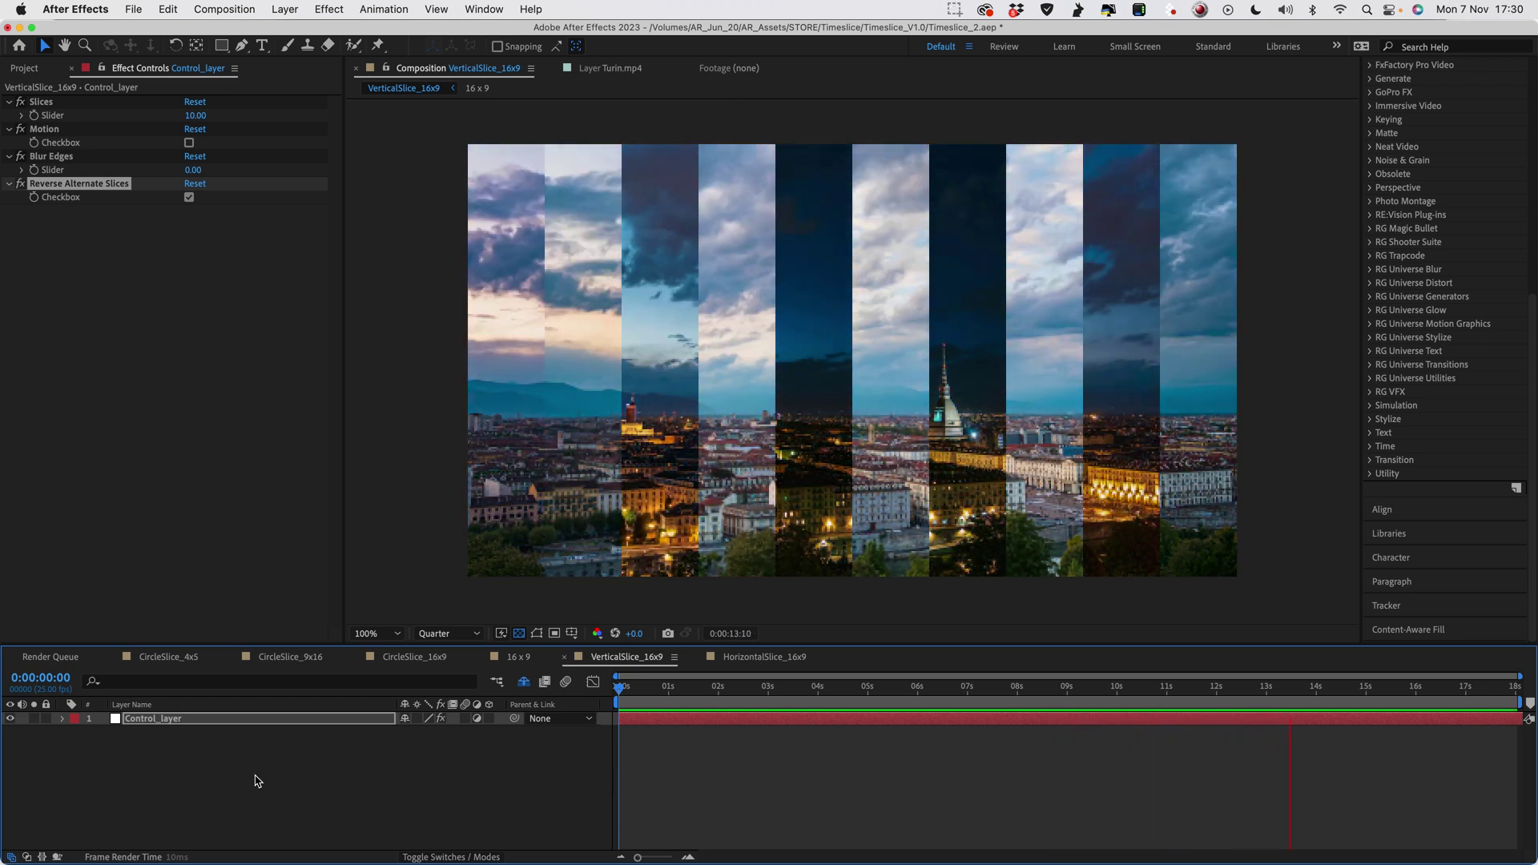
{"action": "key", "text": "space"}
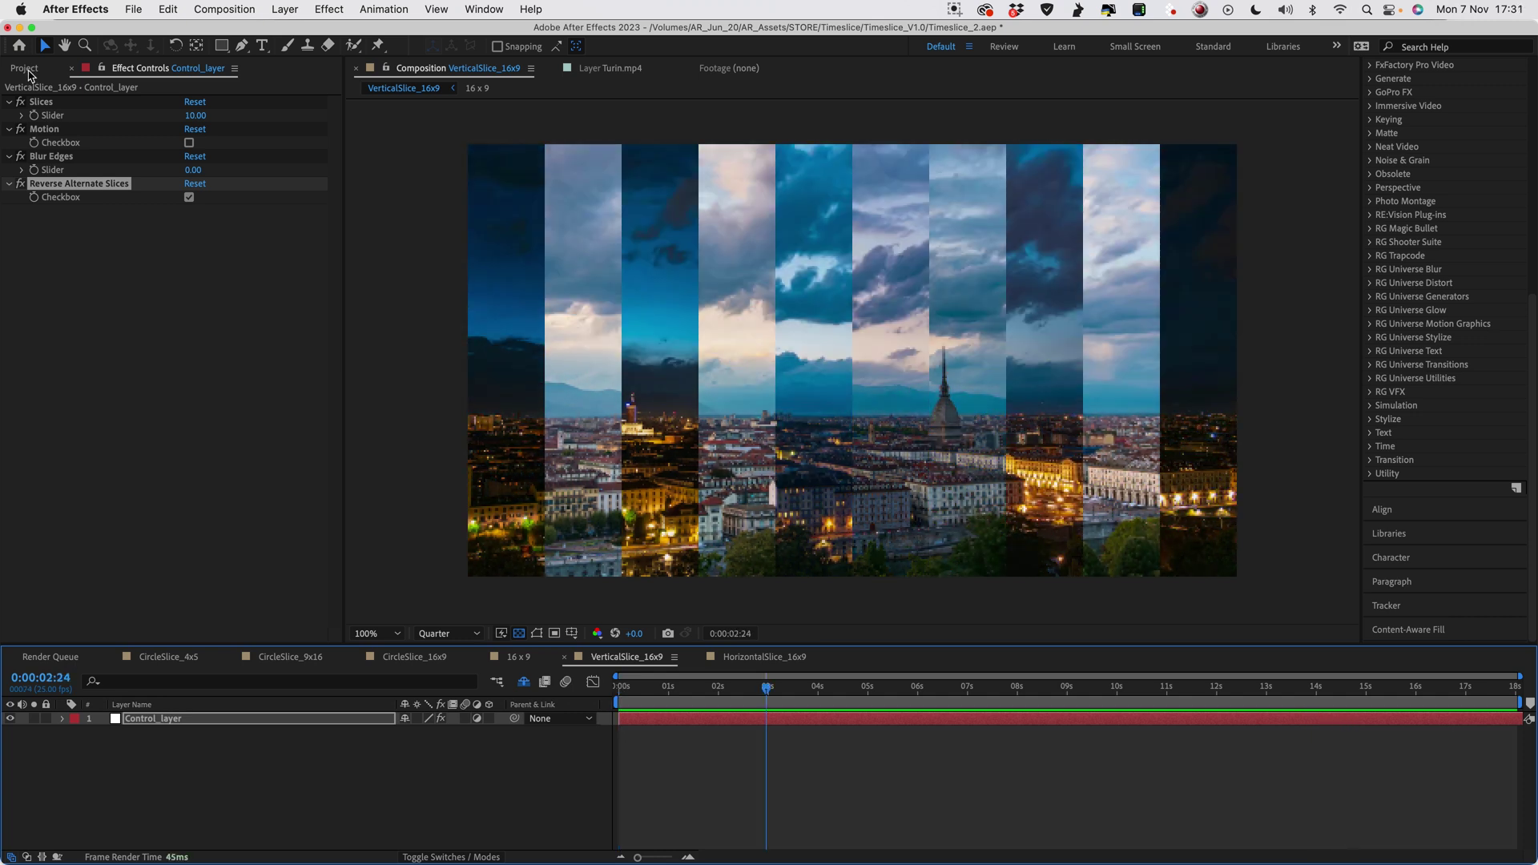
- In HorizontalSlice_16x9, set Control_layer's Slices to 10 and turn Motion on
{"action": "left_click", "coordinate": [24, 68]}
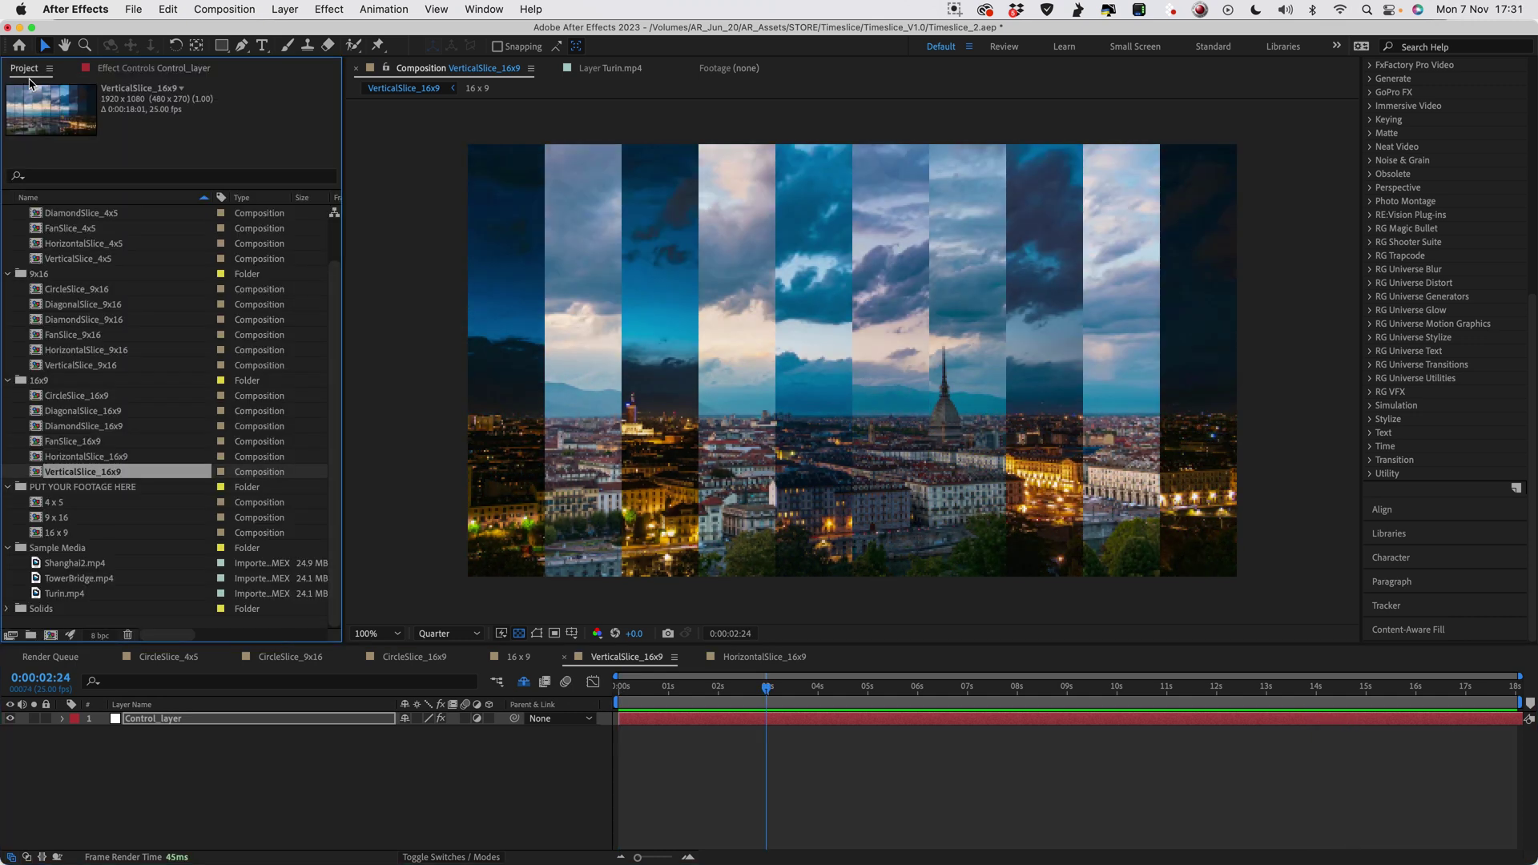
{"action": "double_click", "coordinate": [88, 460]}
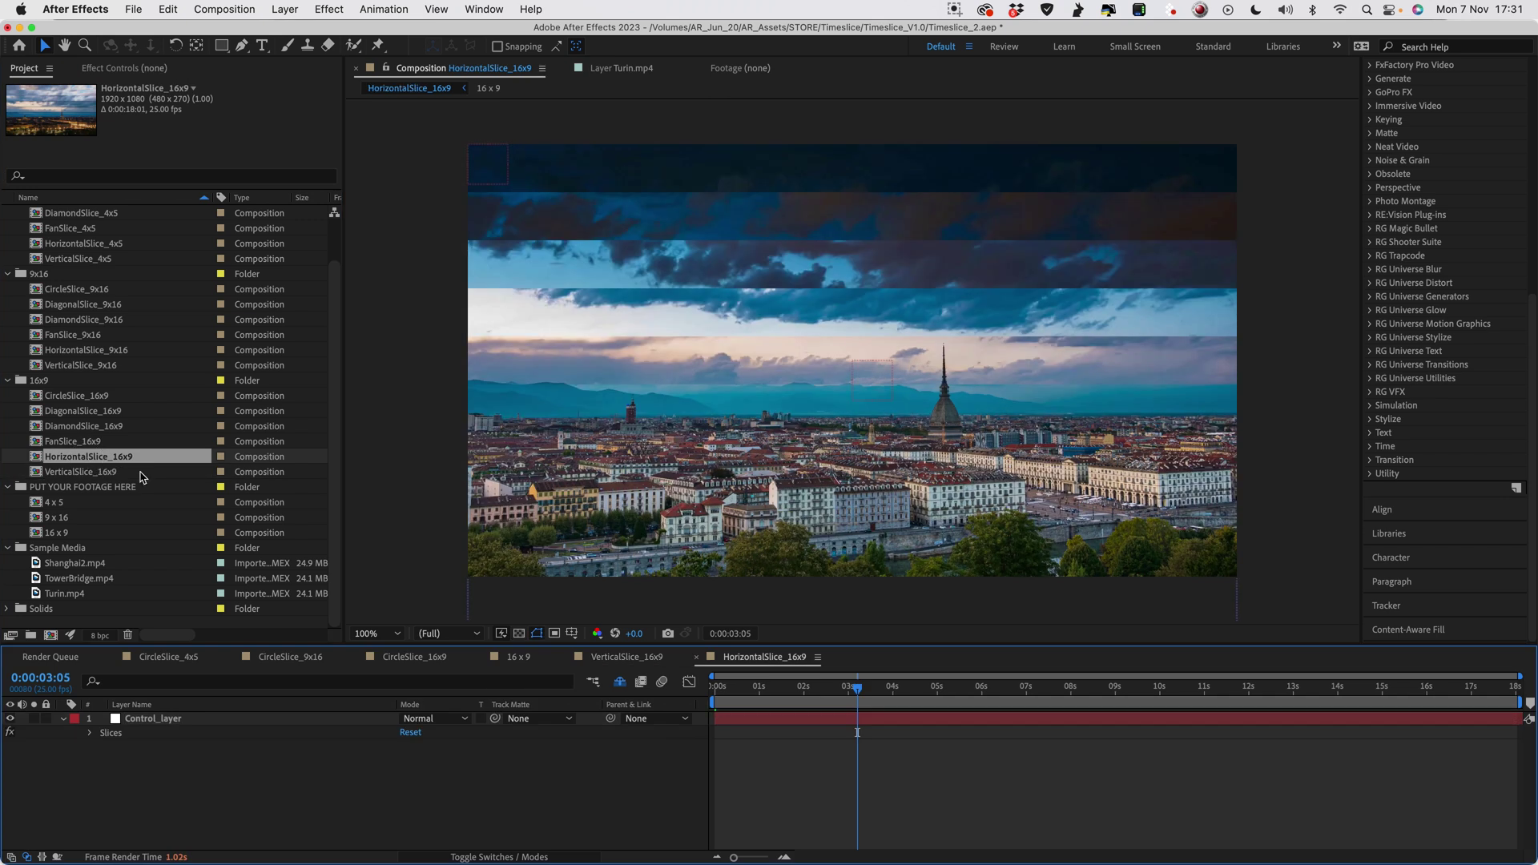
{"action": "left_click_drag", "start_coordinate": [817, 692], "coordinate": [576, 693]}
{"action": "left_click", "coordinate": [152, 720]}
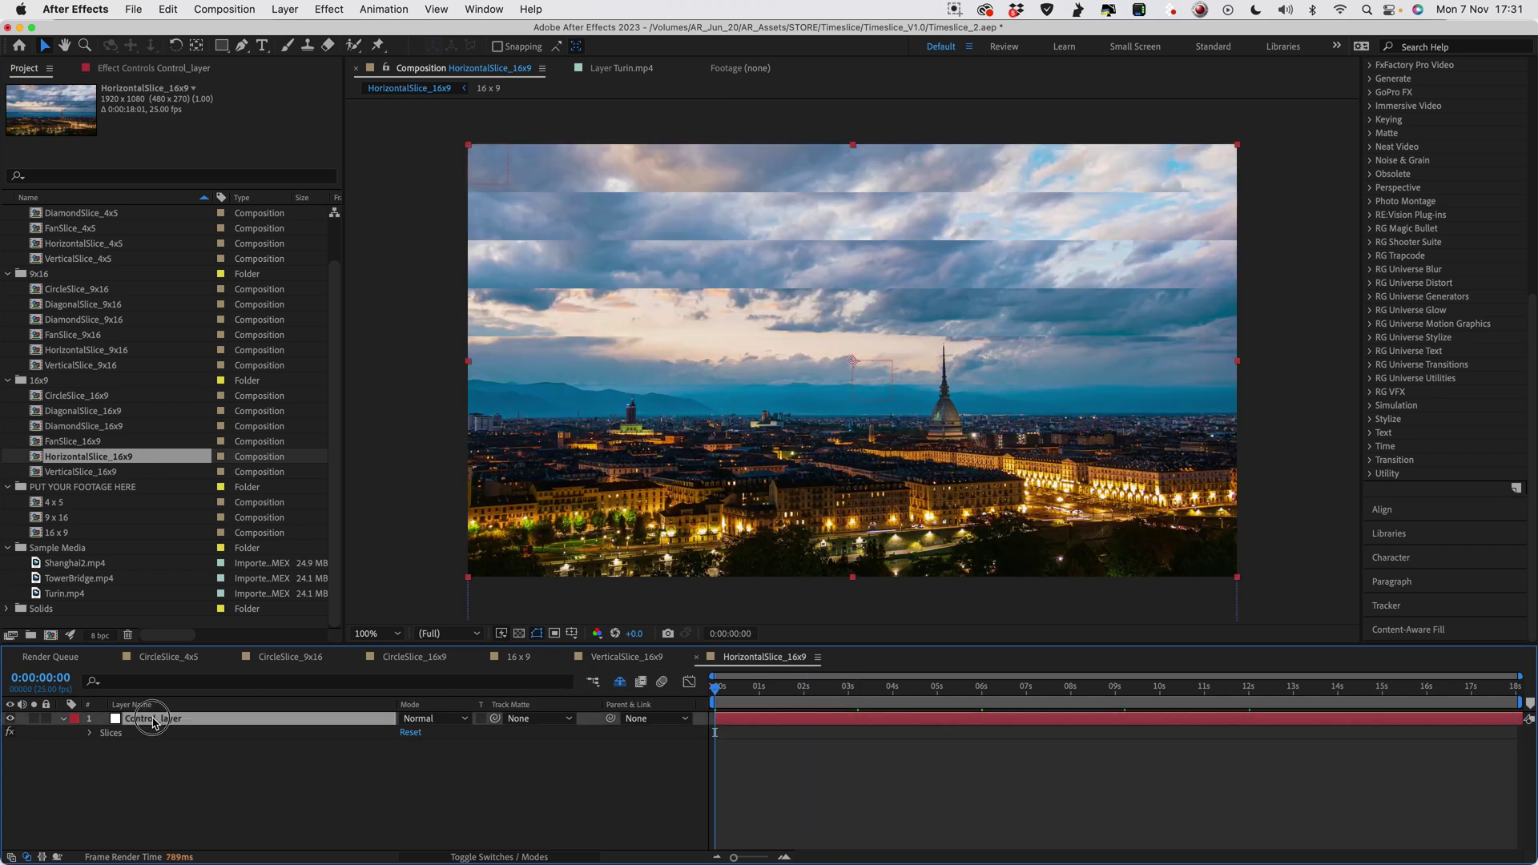
{"action": "left_click", "coordinate": [179, 71]}
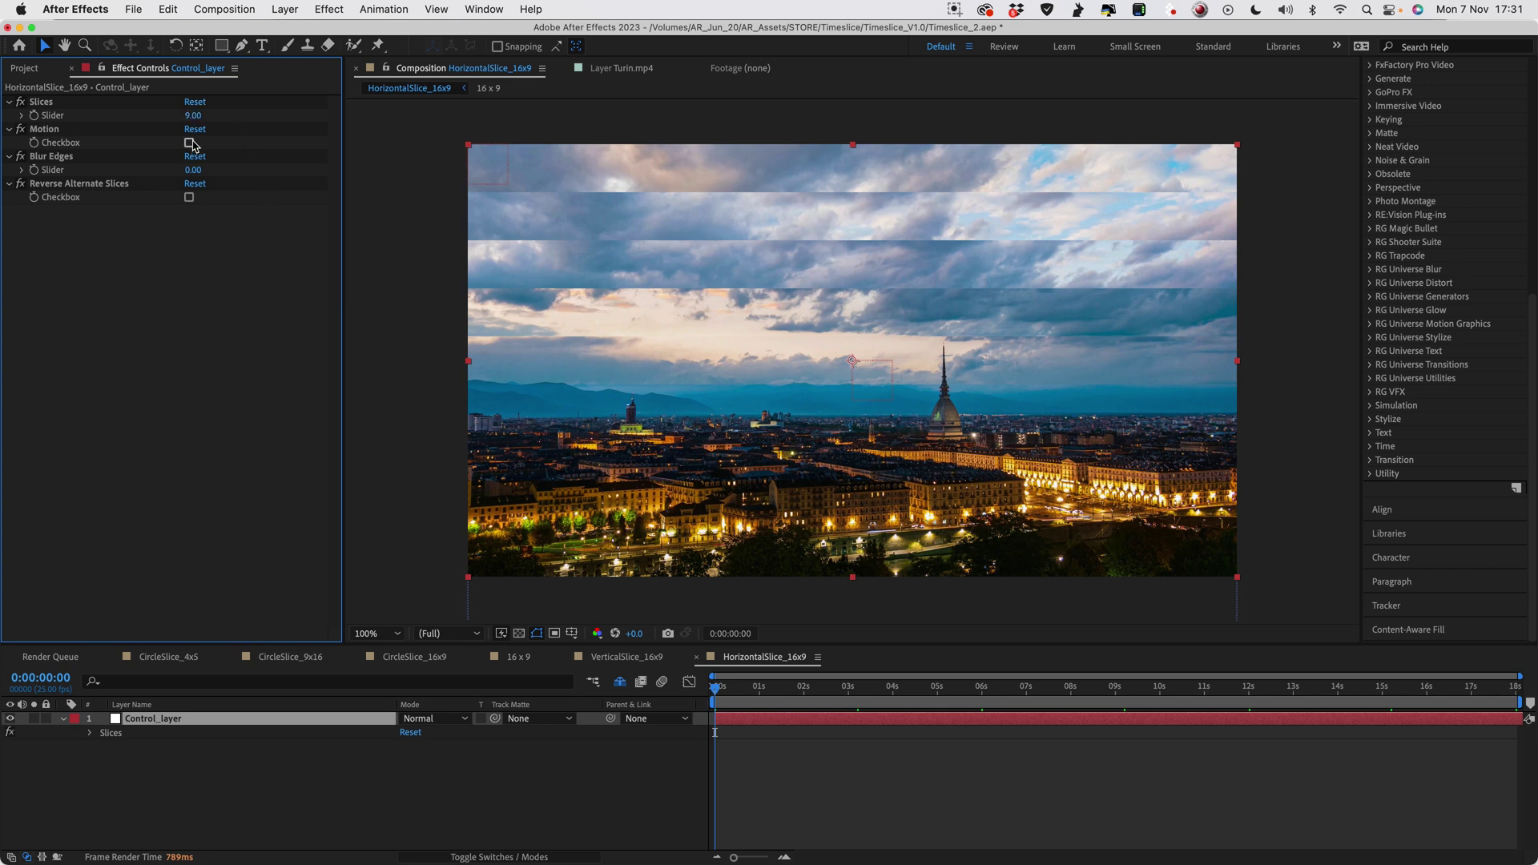
{"action": "type", "text": "10"}
{"action": "key", "text": "Return"}
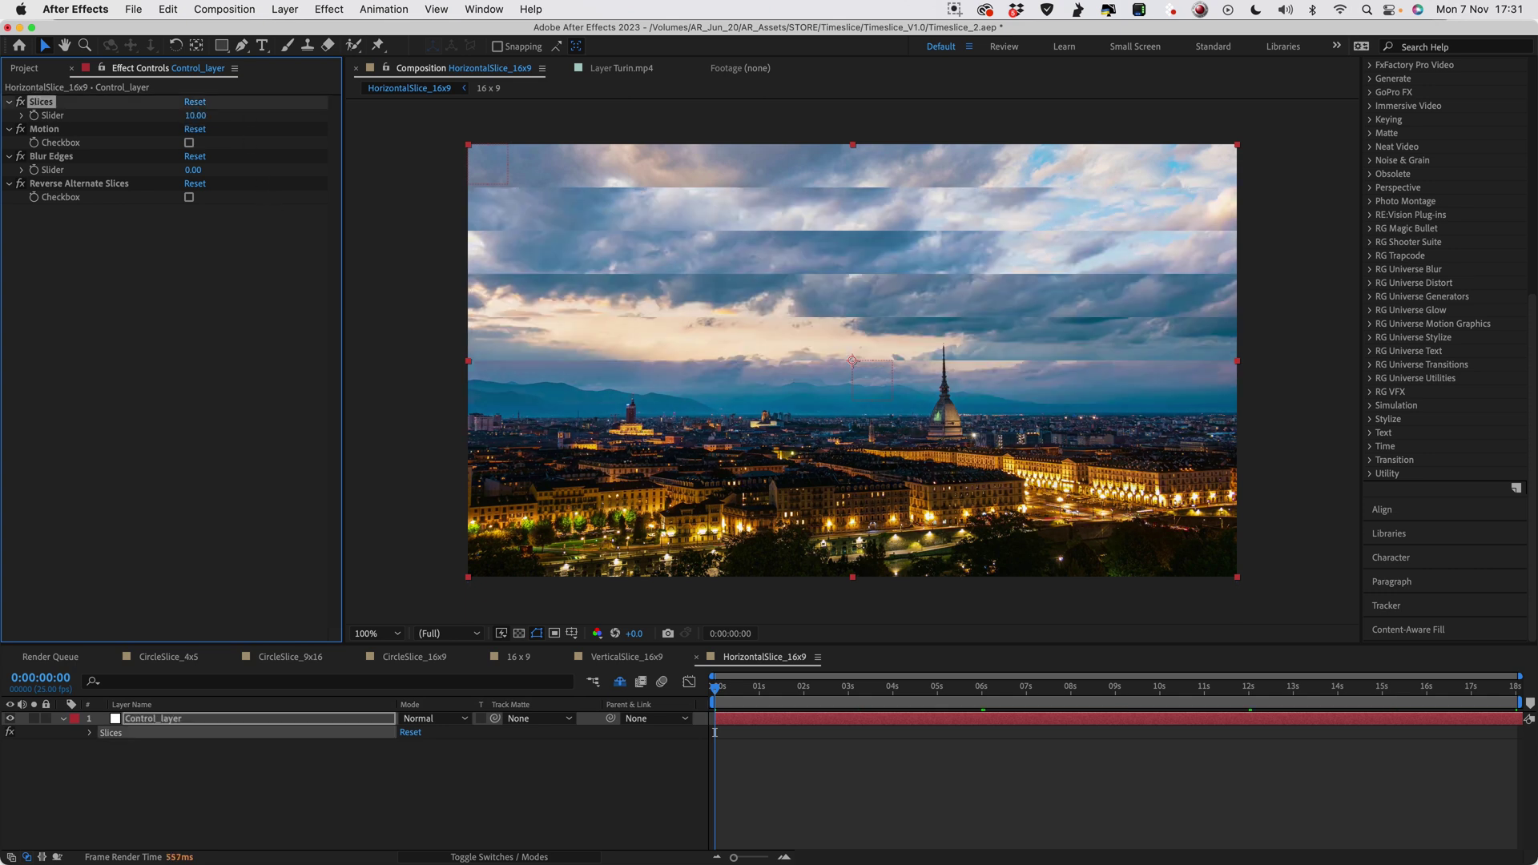
{"action": "left_click", "coordinate": [190, 143]}
{"action": "left_click_drag", "start_coordinate": [790, 687], "coordinate": [713, 688]}
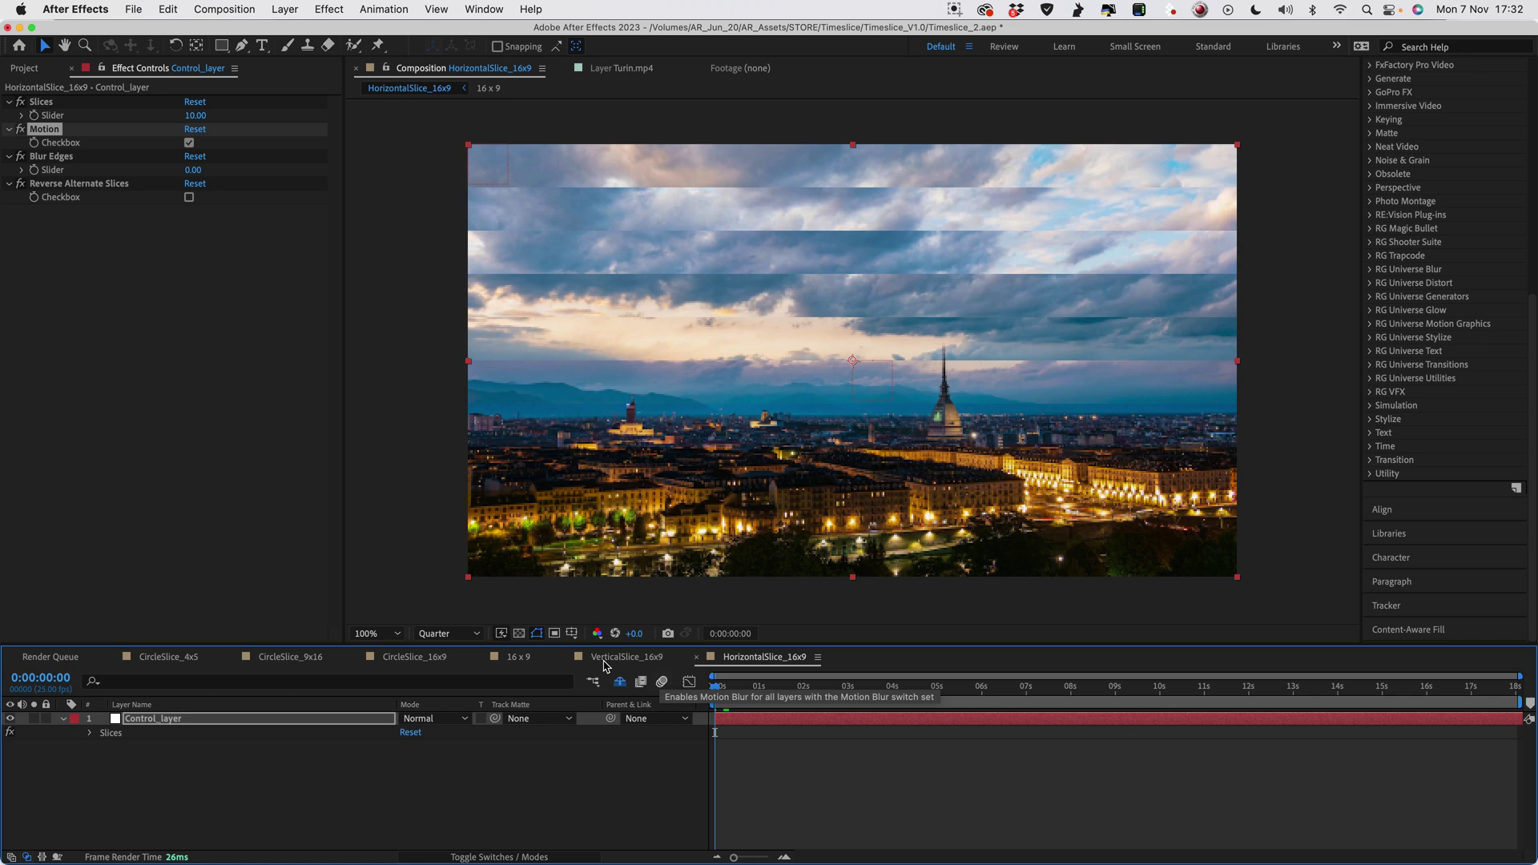
- Keep preview resolution at Quarter and open the DiagonalSlice_16x9 comp
{"action": "left_click", "coordinate": [463, 637]}
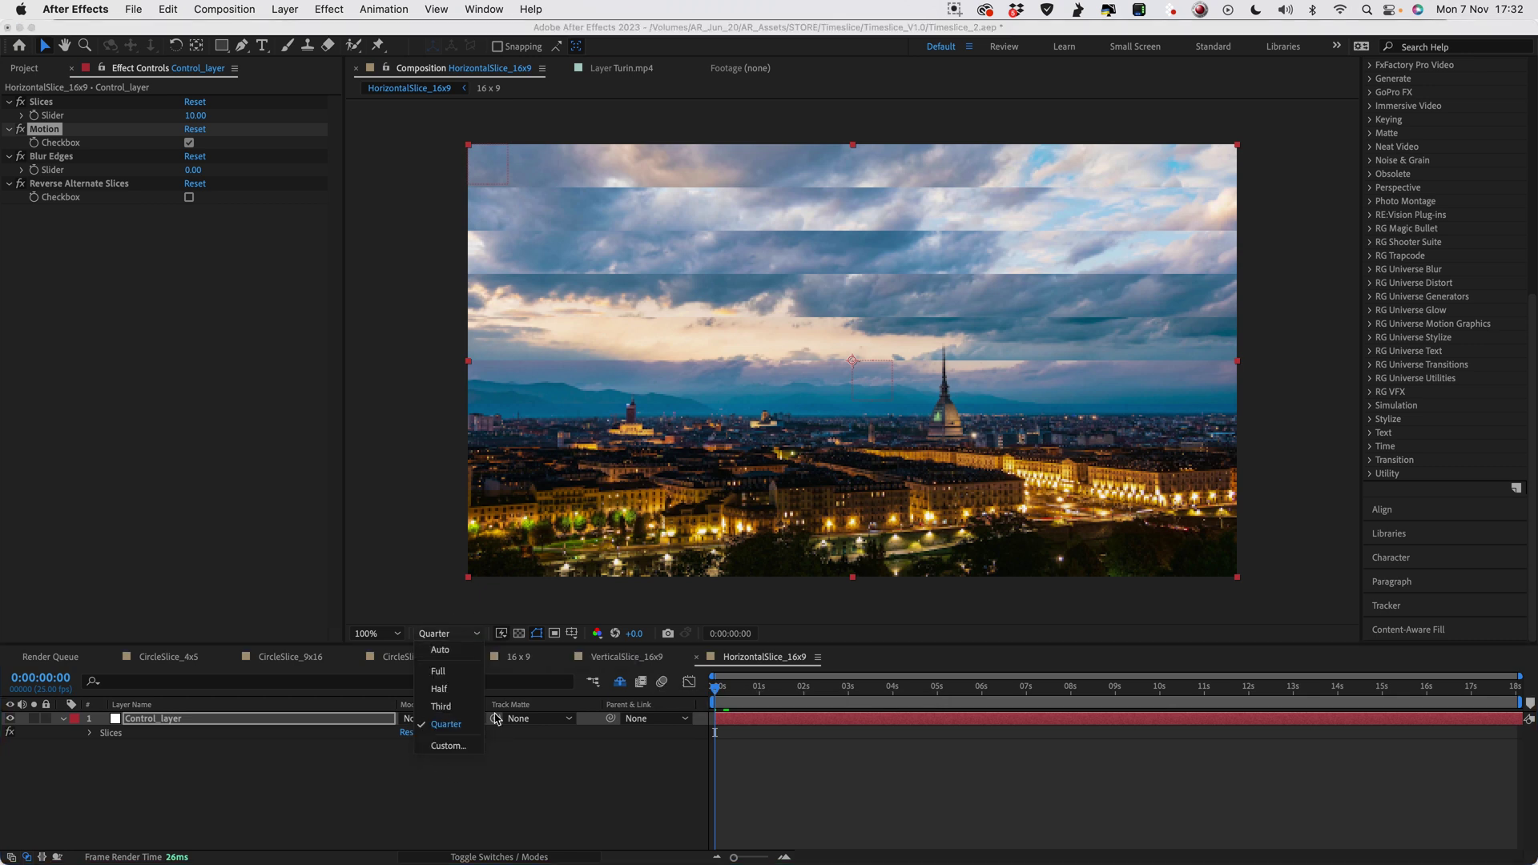
{"action": "left_click", "coordinate": [460, 731]}
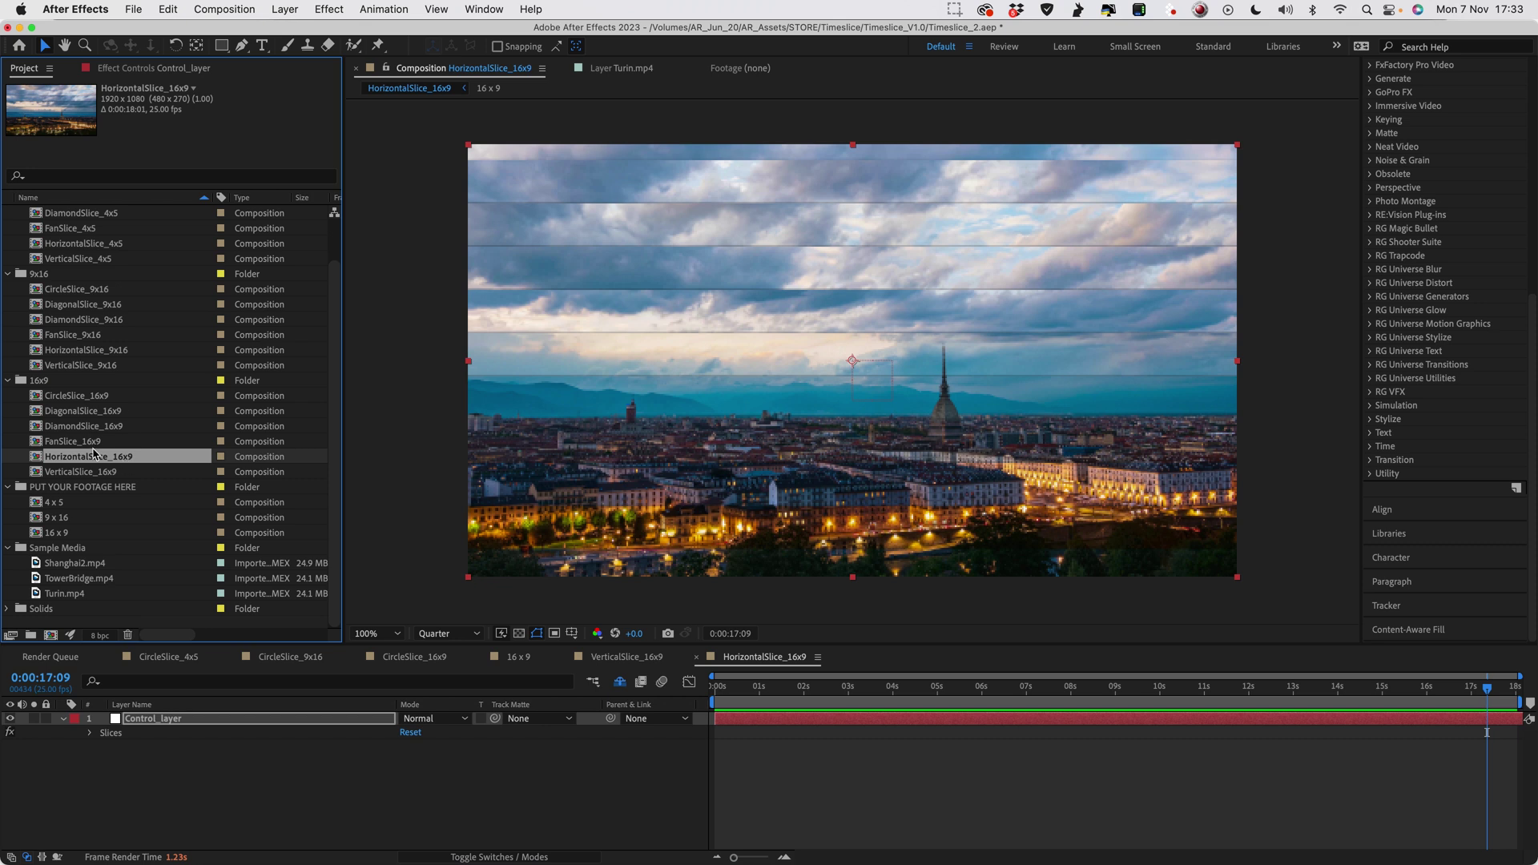
{"action": "double_click", "coordinate": [88, 411]}
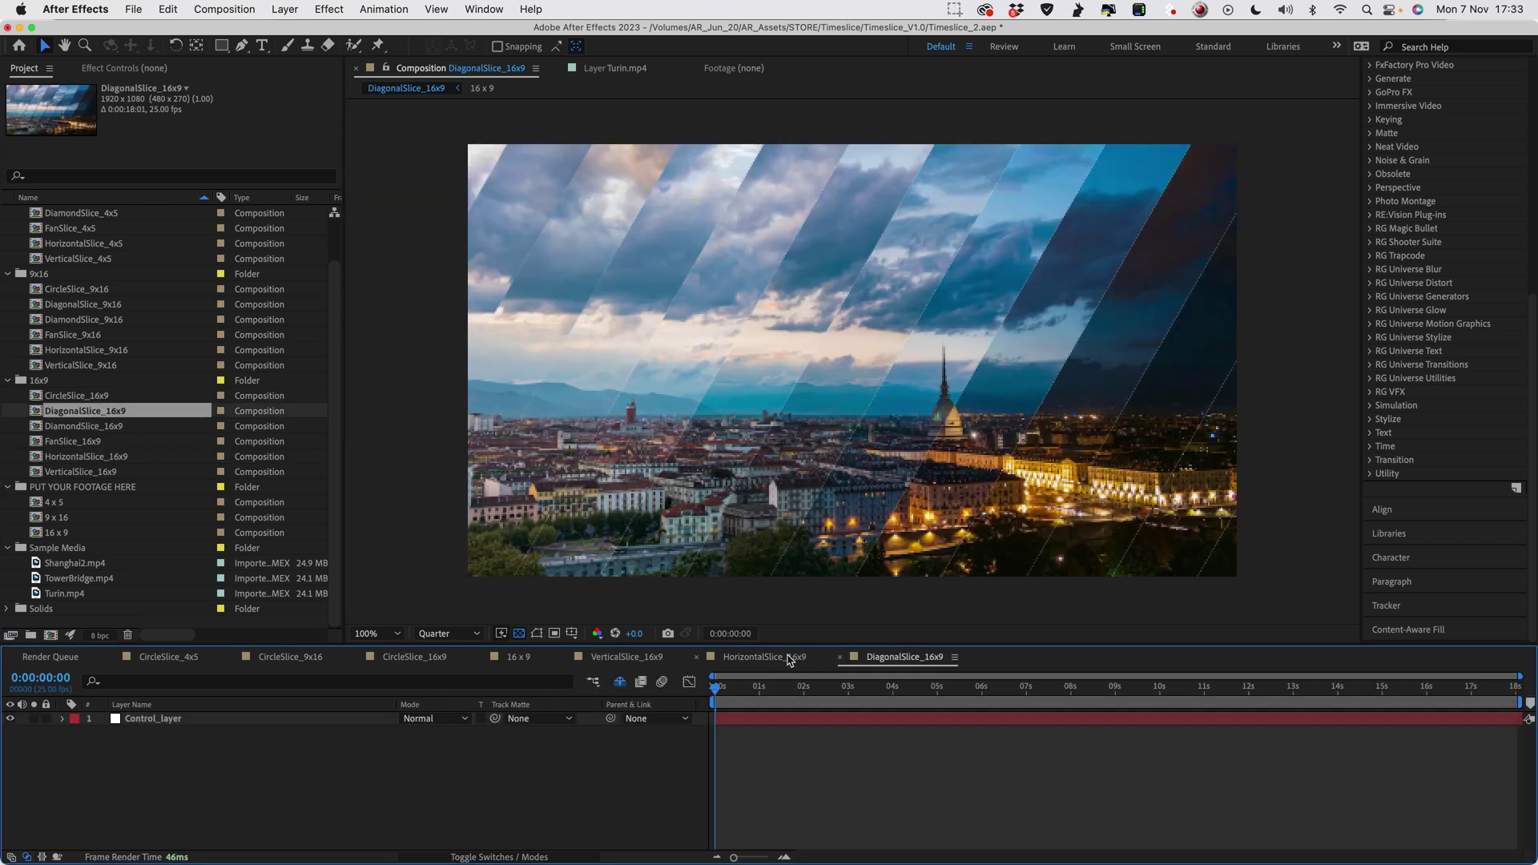
- Set Control_layer's Slices to 9 and turn Motion on
{"action": "left_click_drag", "start_coordinate": [741, 690], "coordinate": [948, 687]}
{"action": "left_click", "coordinate": [857, 719]}
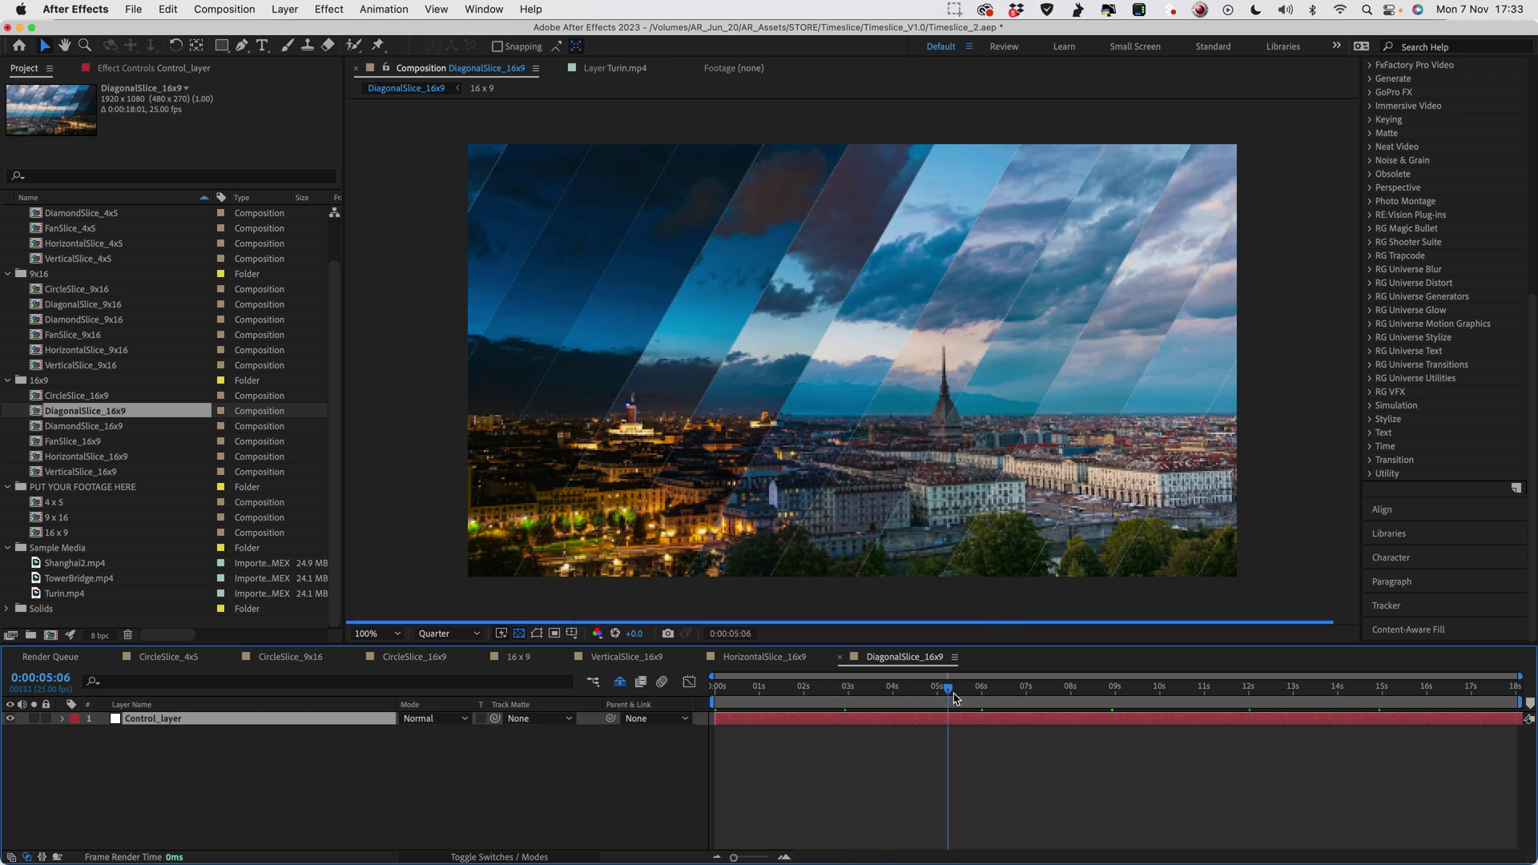
{"action": "left_click", "coordinate": [163, 69]}
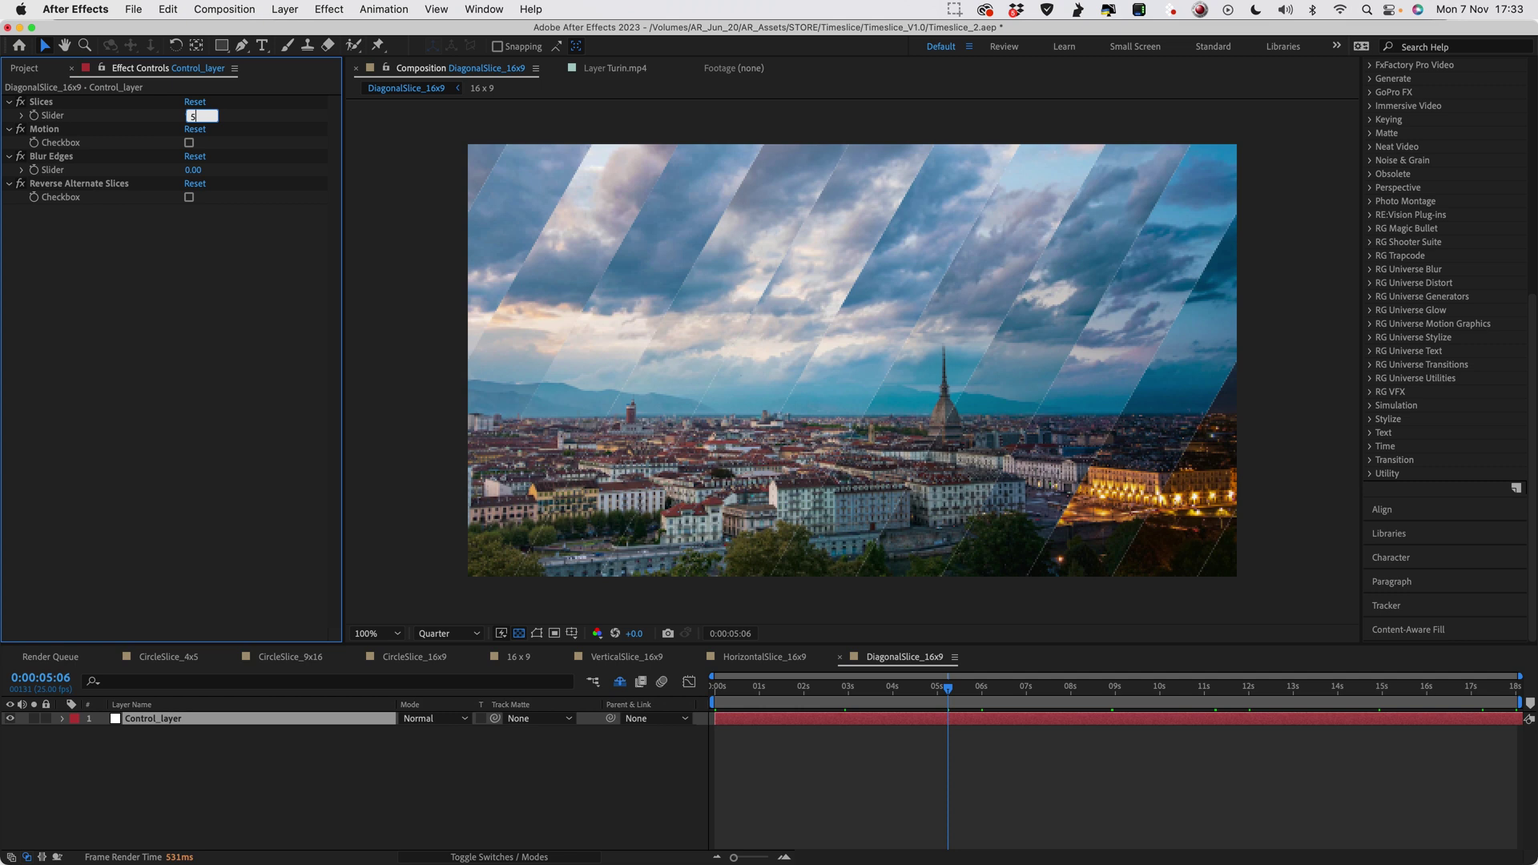
{"action": "type", "text": "9"}
{"action": "key", "text": "Return"}
{"action": "left_click", "coordinate": [189, 143]}
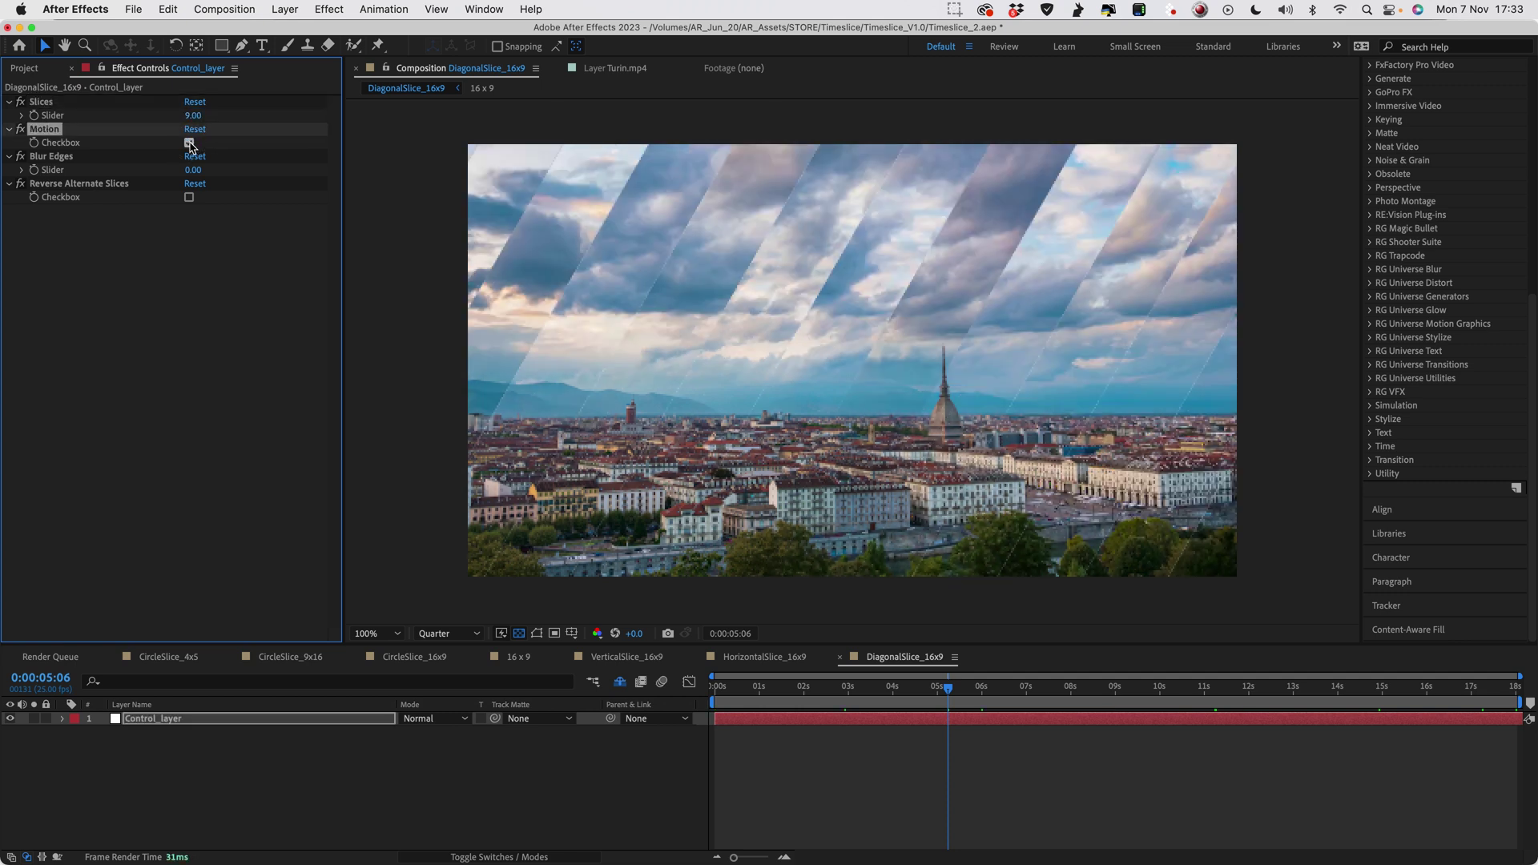
- Try Blur Edges at 19, then set it to 0 and start a preview
{"action": "left_click_drag", "start_coordinate": [193, 170], "coordinate": [205, 175]}
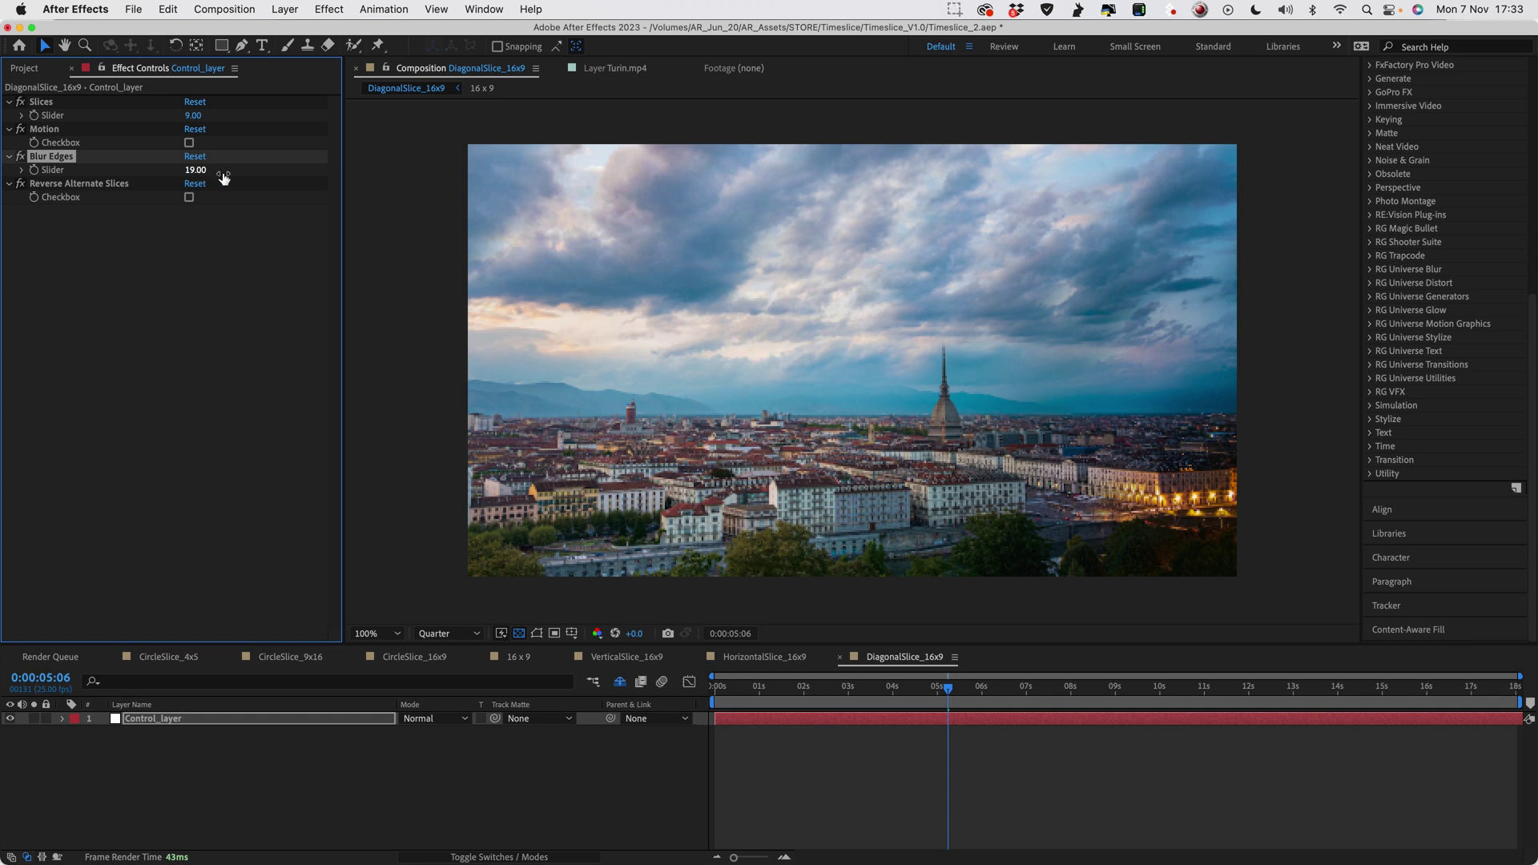
{"action": "left_click", "coordinate": [862, 687]}
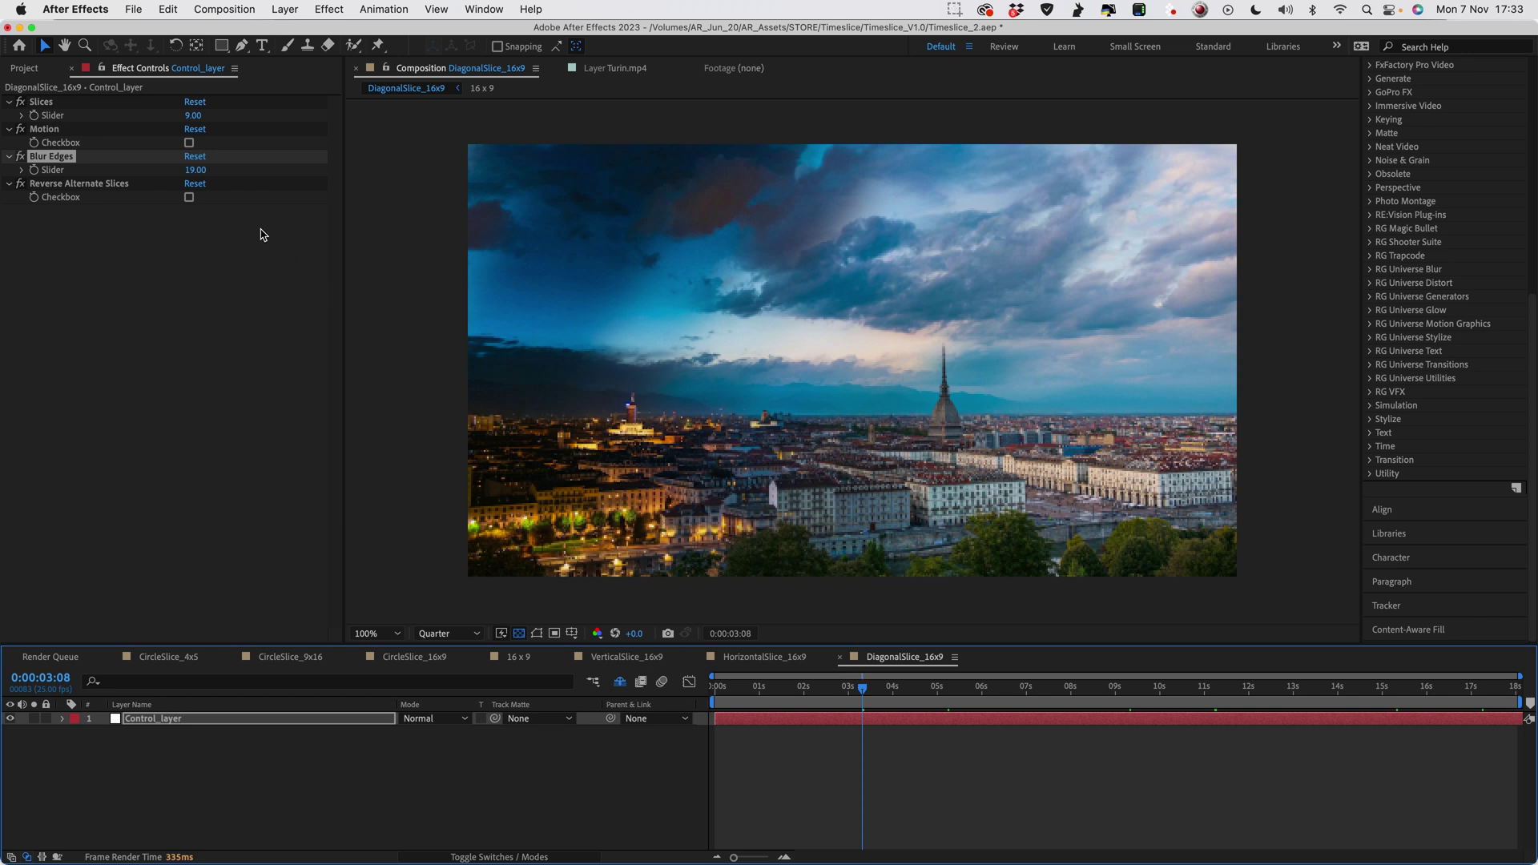
{"action": "left_click", "coordinate": [197, 169]}
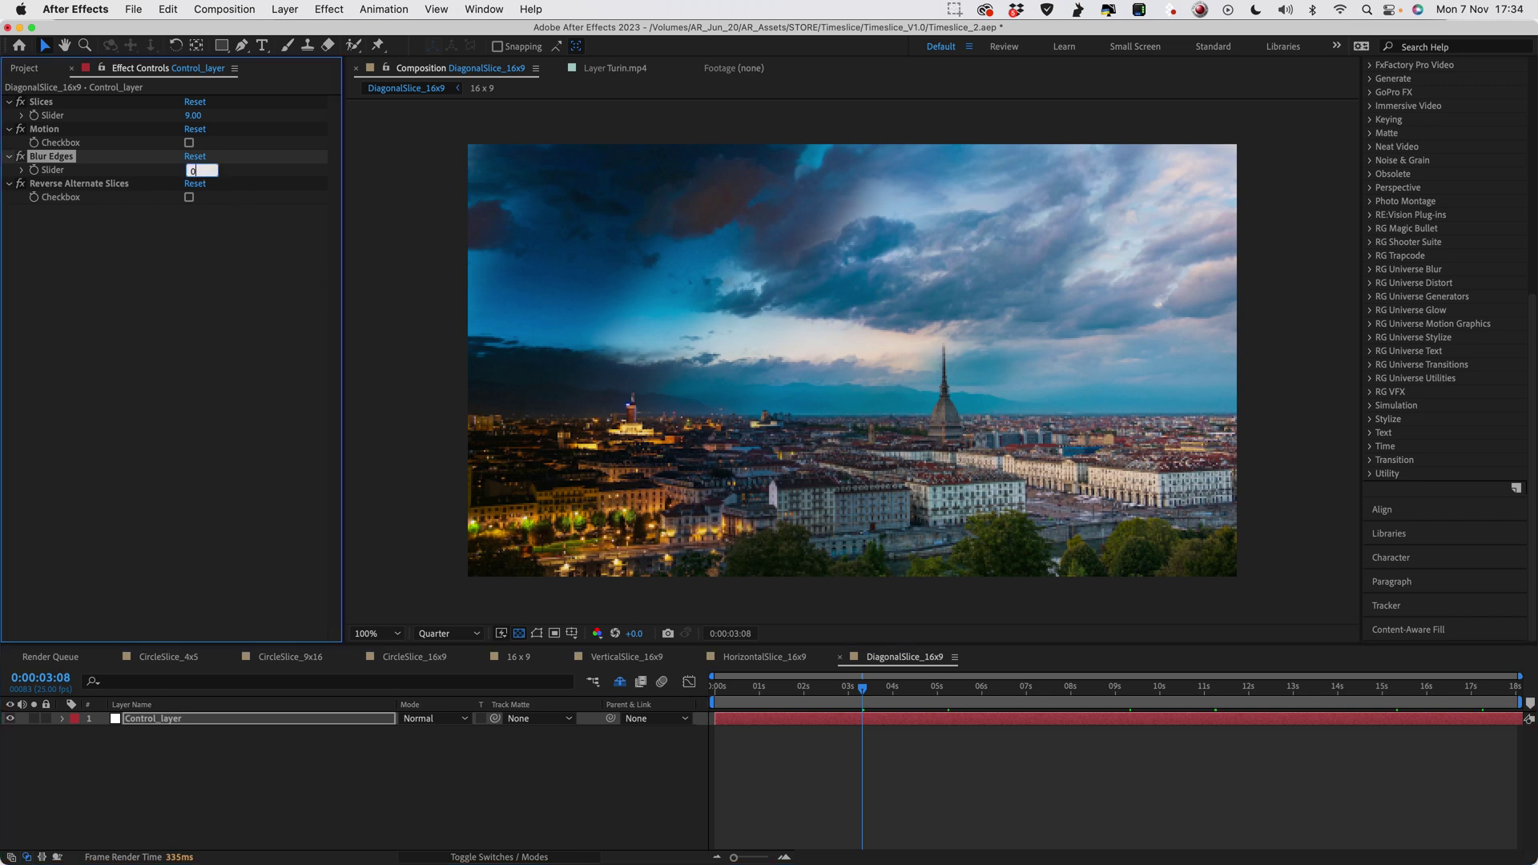
{"action": "type", "text": "0"}
{"action": "key", "text": "Return"}
{"action": "key", "text": "space"}
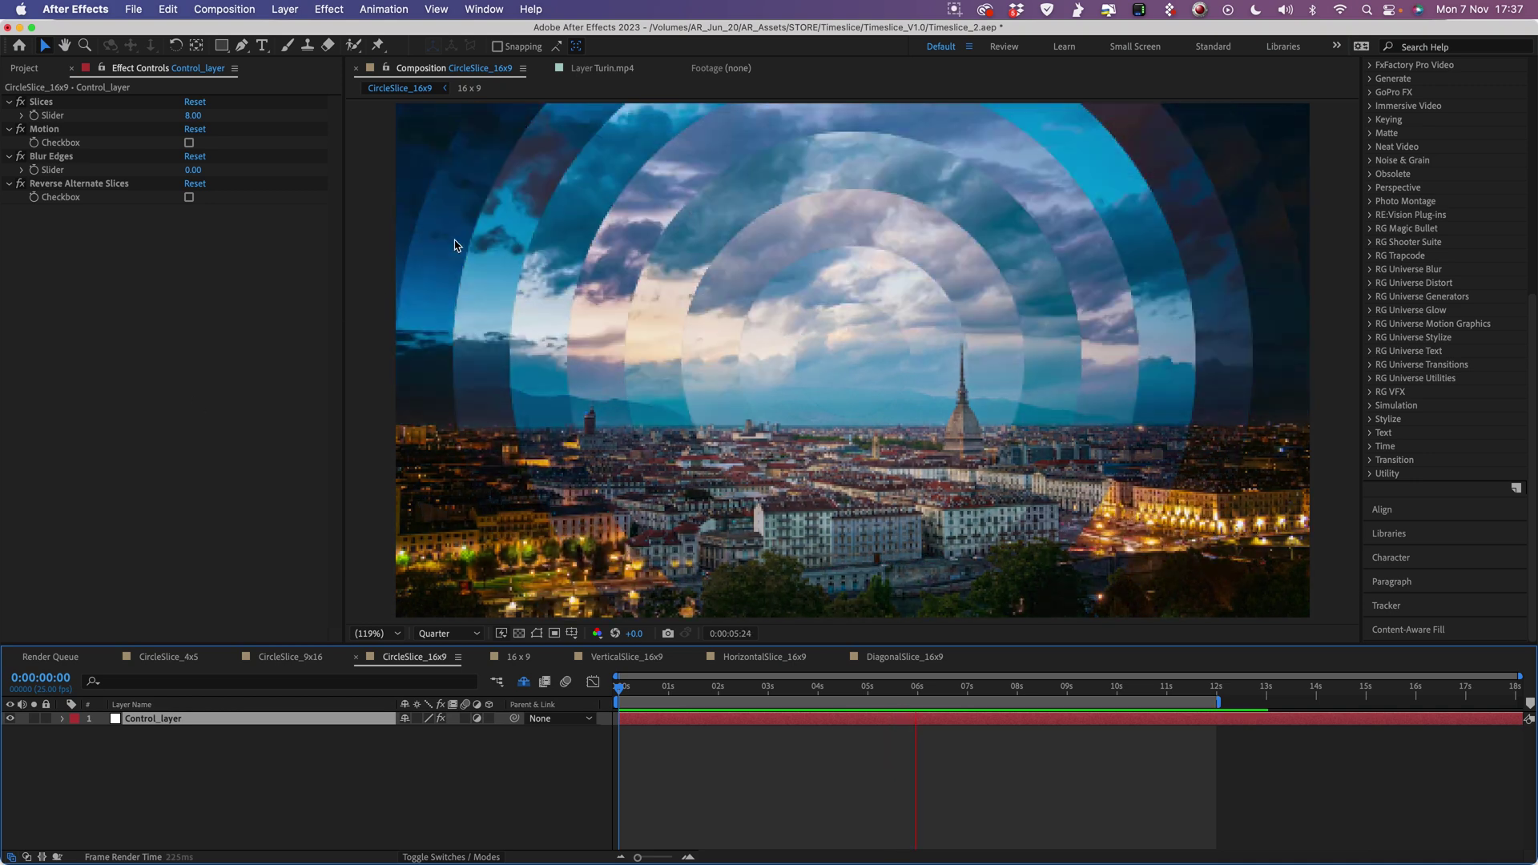
- Select Slices, Motion, Blur Edges and Reverse Alternate Slices in turn, then turn Motion on
{"action": "left_click", "coordinate": [41, 102]}
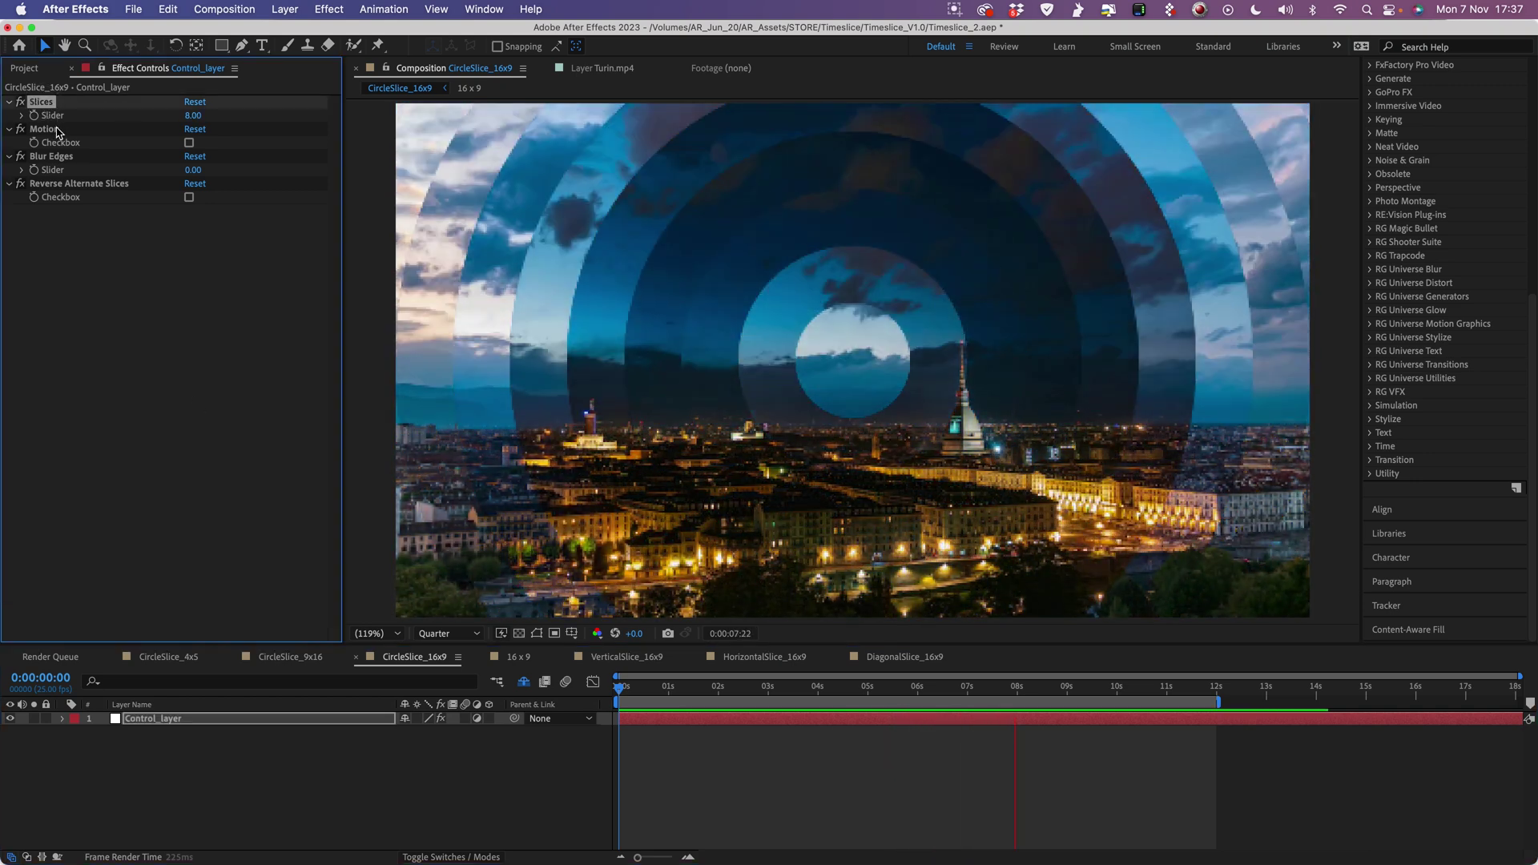
{"action": "left_click", "coordinate": [44, 129]}
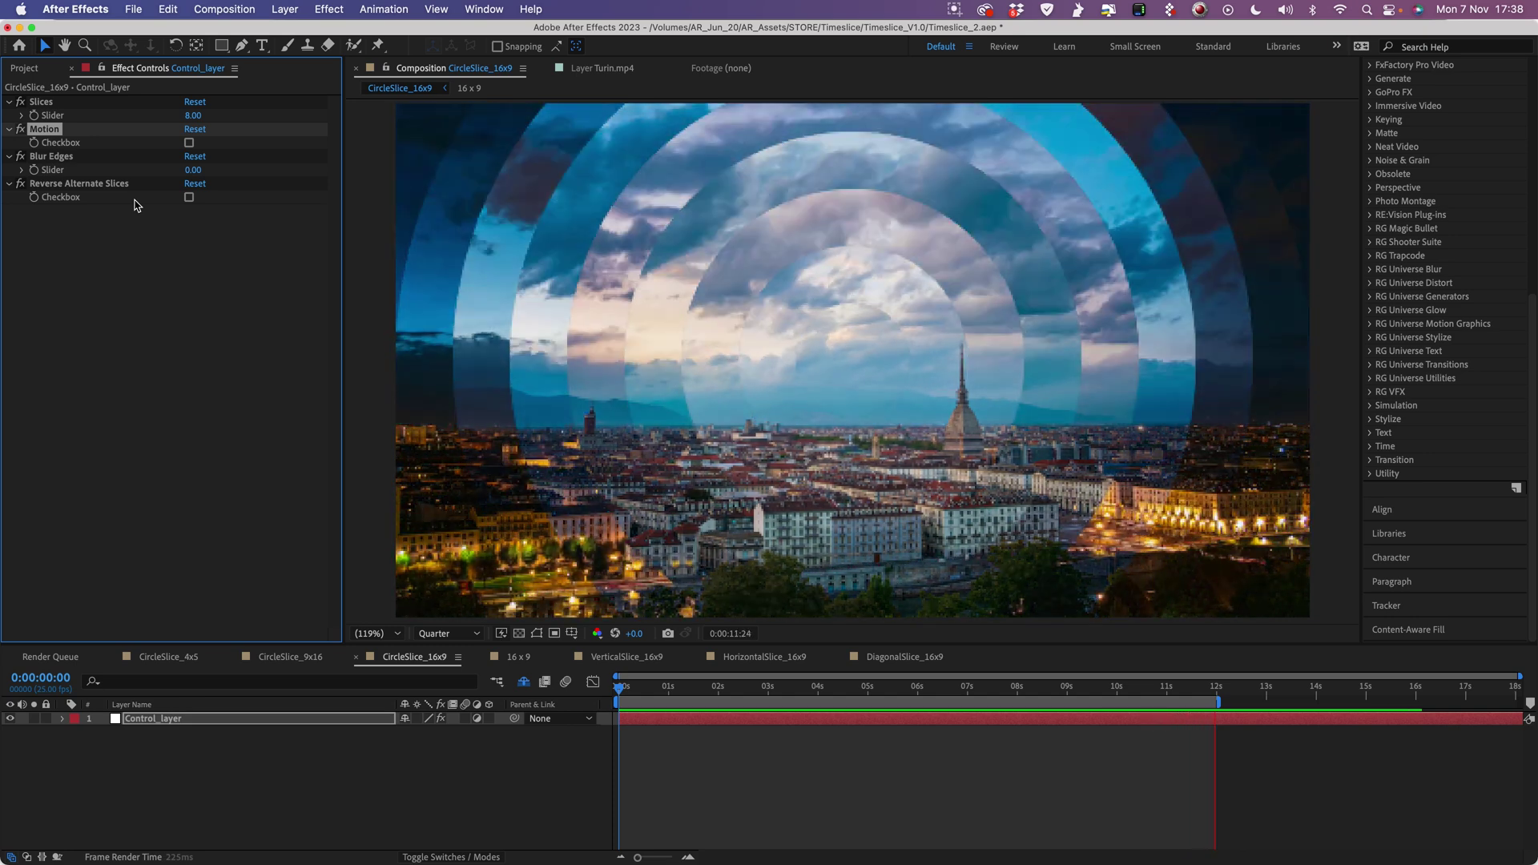
{"action": "left_click", "coordinate": [53, 156]}
{"action": "left_click", "coordinate": [102, 188]}
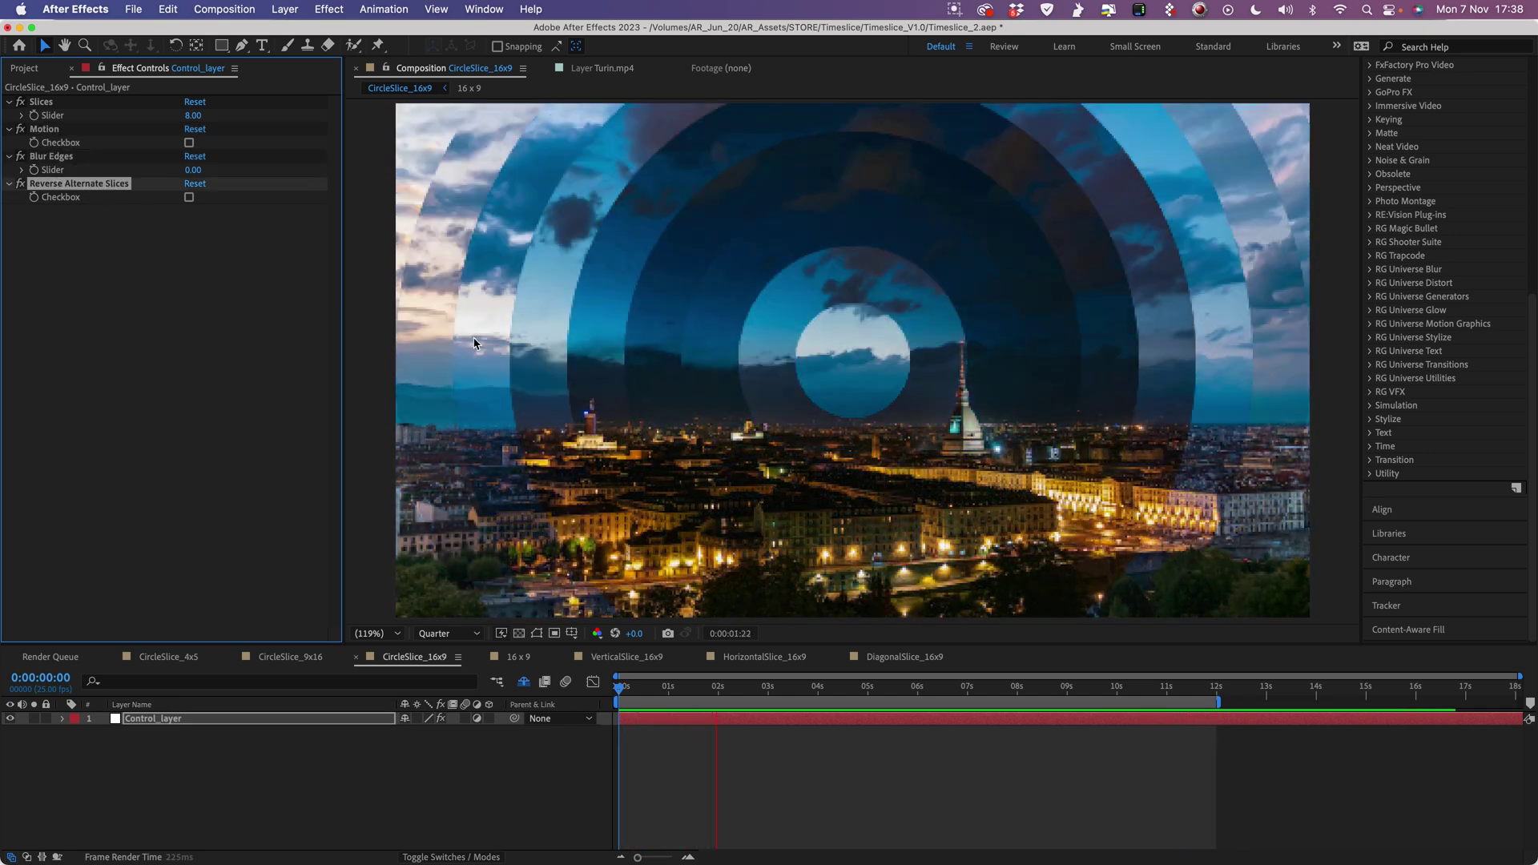
{"action": "left_click", "coordinate": [189, 142]}
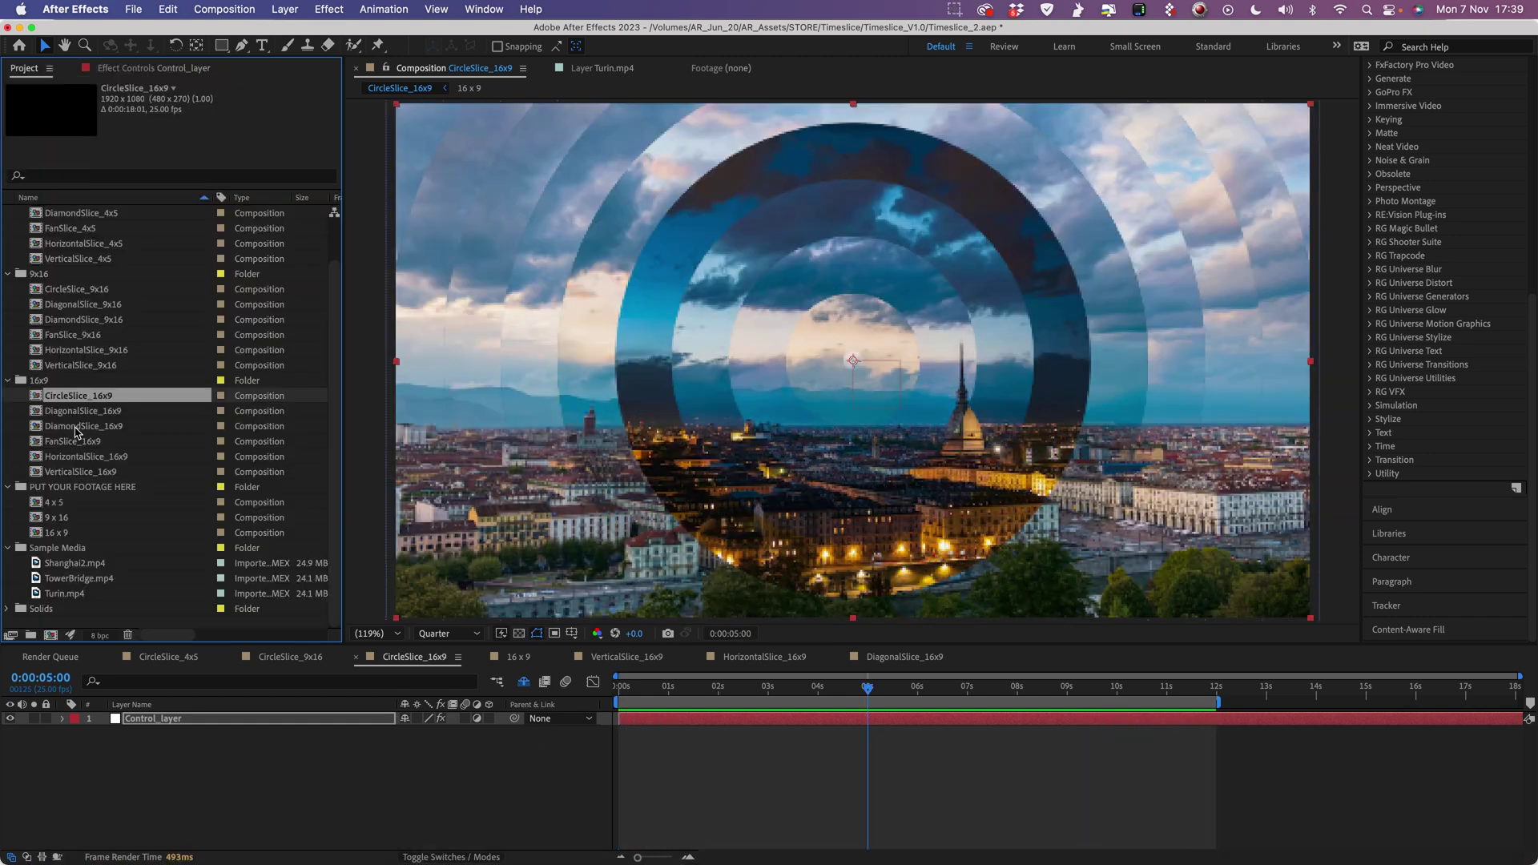
- Open FanSlice_16x9 and set a Slices keyframe of 2 at 3:11
{"action": "double_click", "coordinate": [83, 441]}
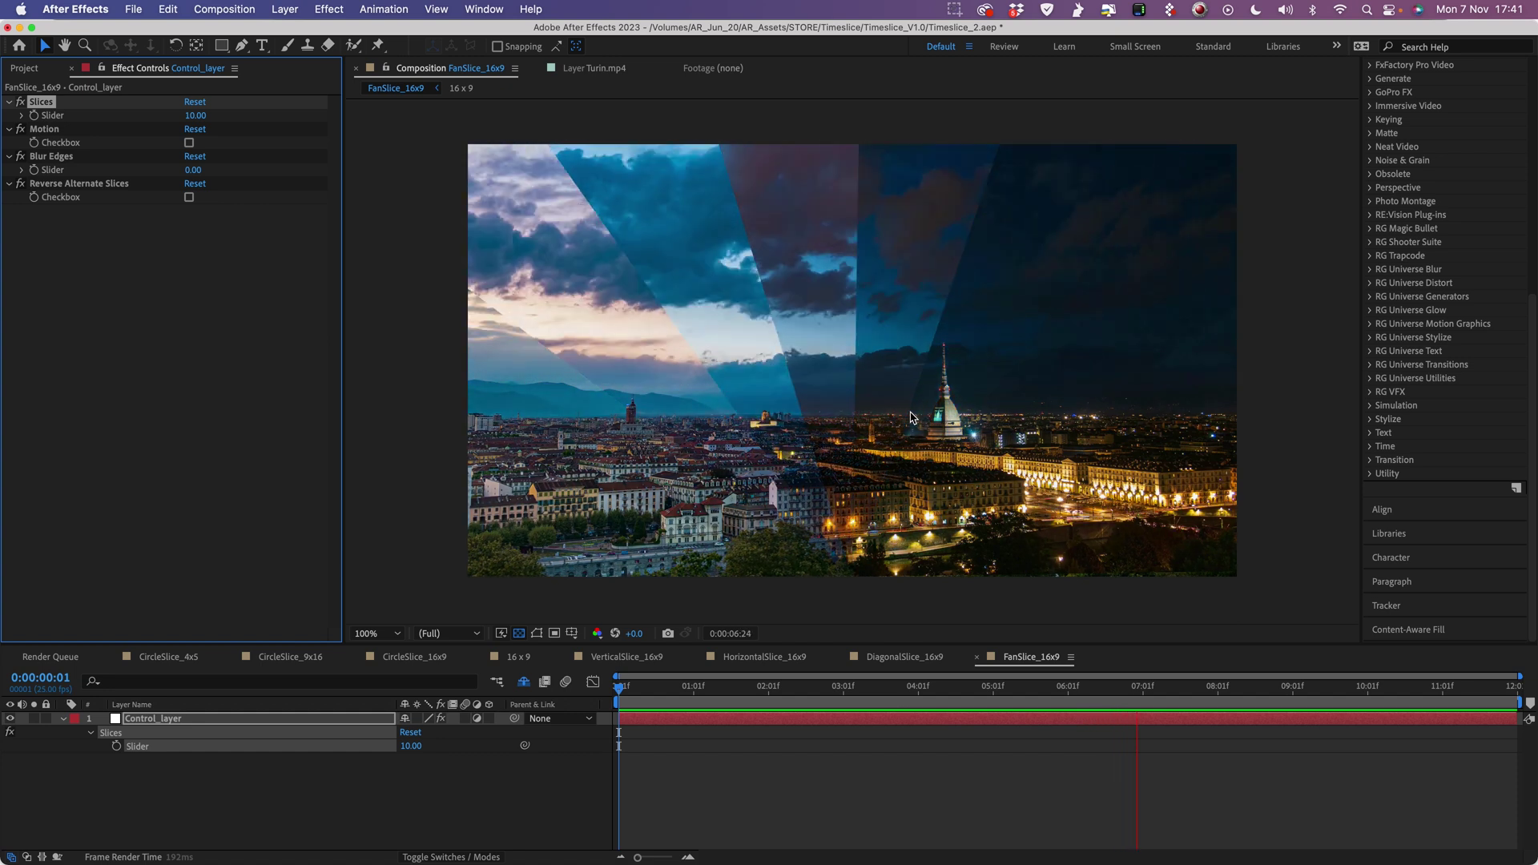
{"action": "left_click", "coordinate": [874, 694]}
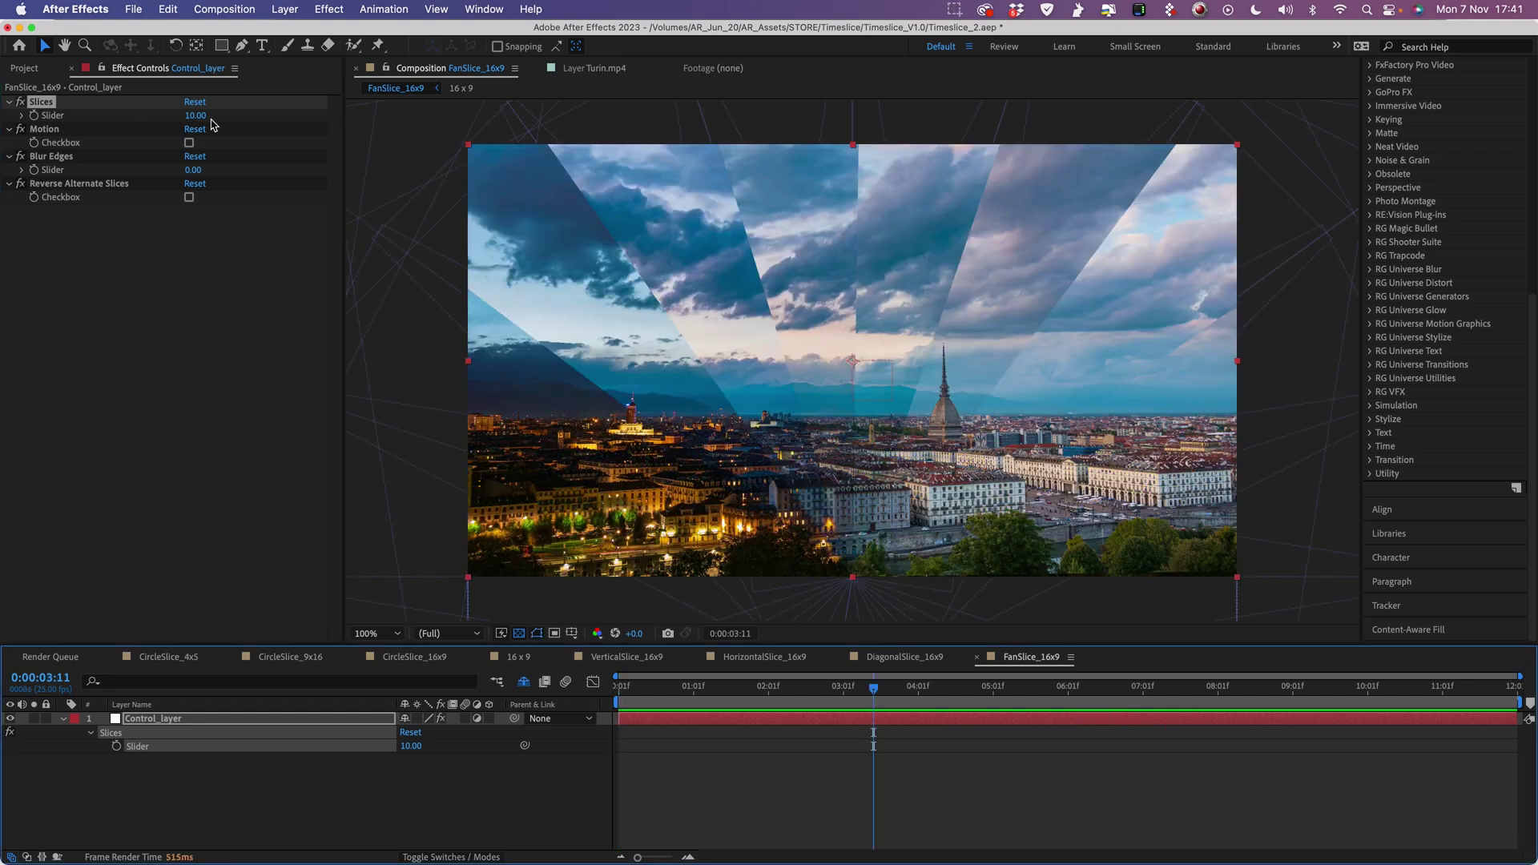
{"action": "left_click", "coordinate": [35, 116]}
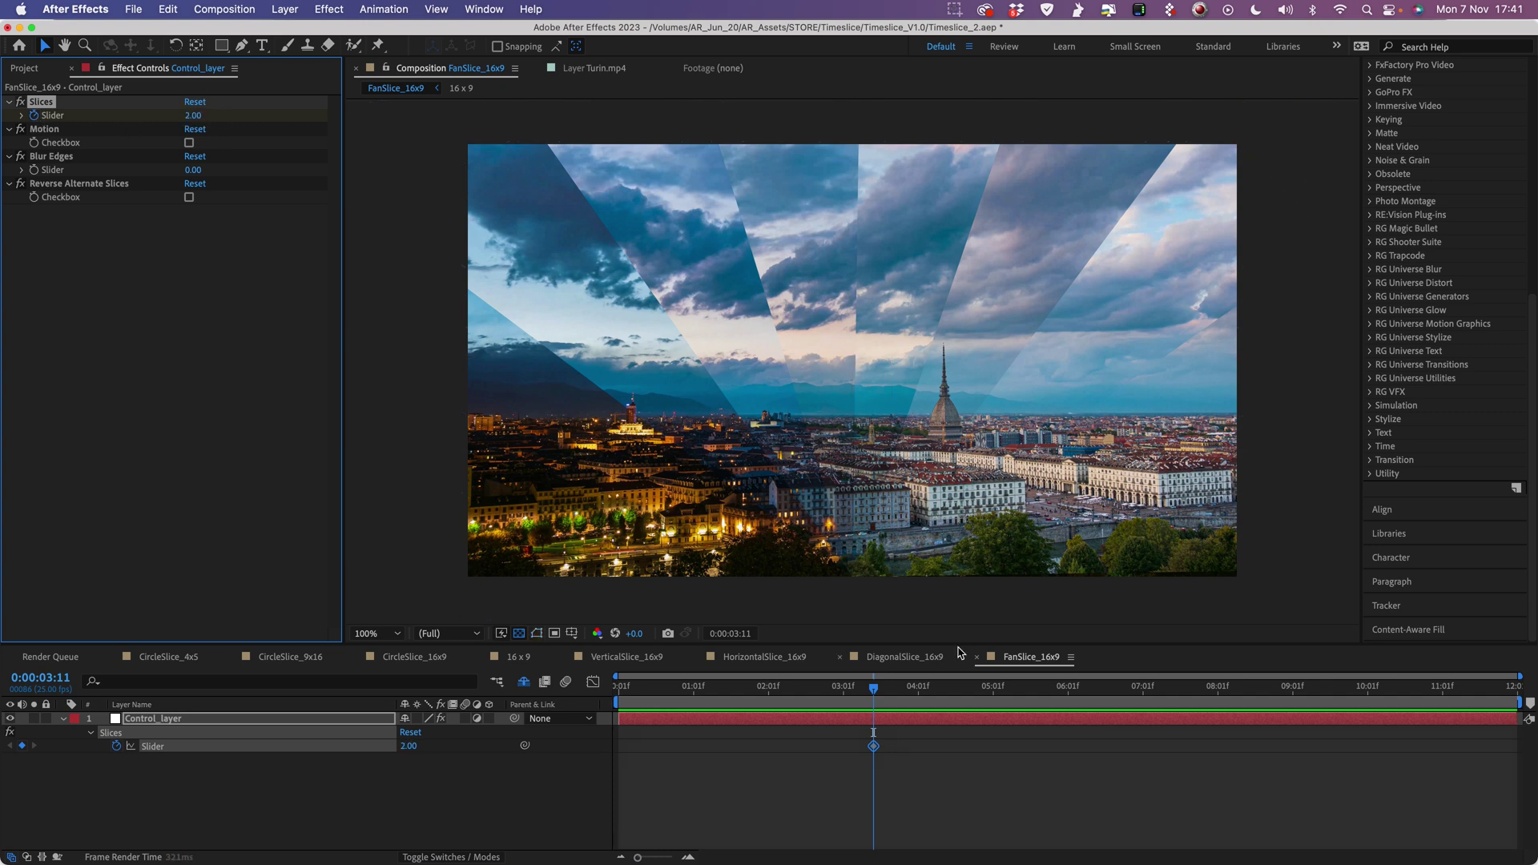
- Keyframe Slices to 10 at 8:03 and scrub through the fan animation
{"action": "left_click_drag", "start_coordinate": [884, 691], "coordinate": [1224, 689]}
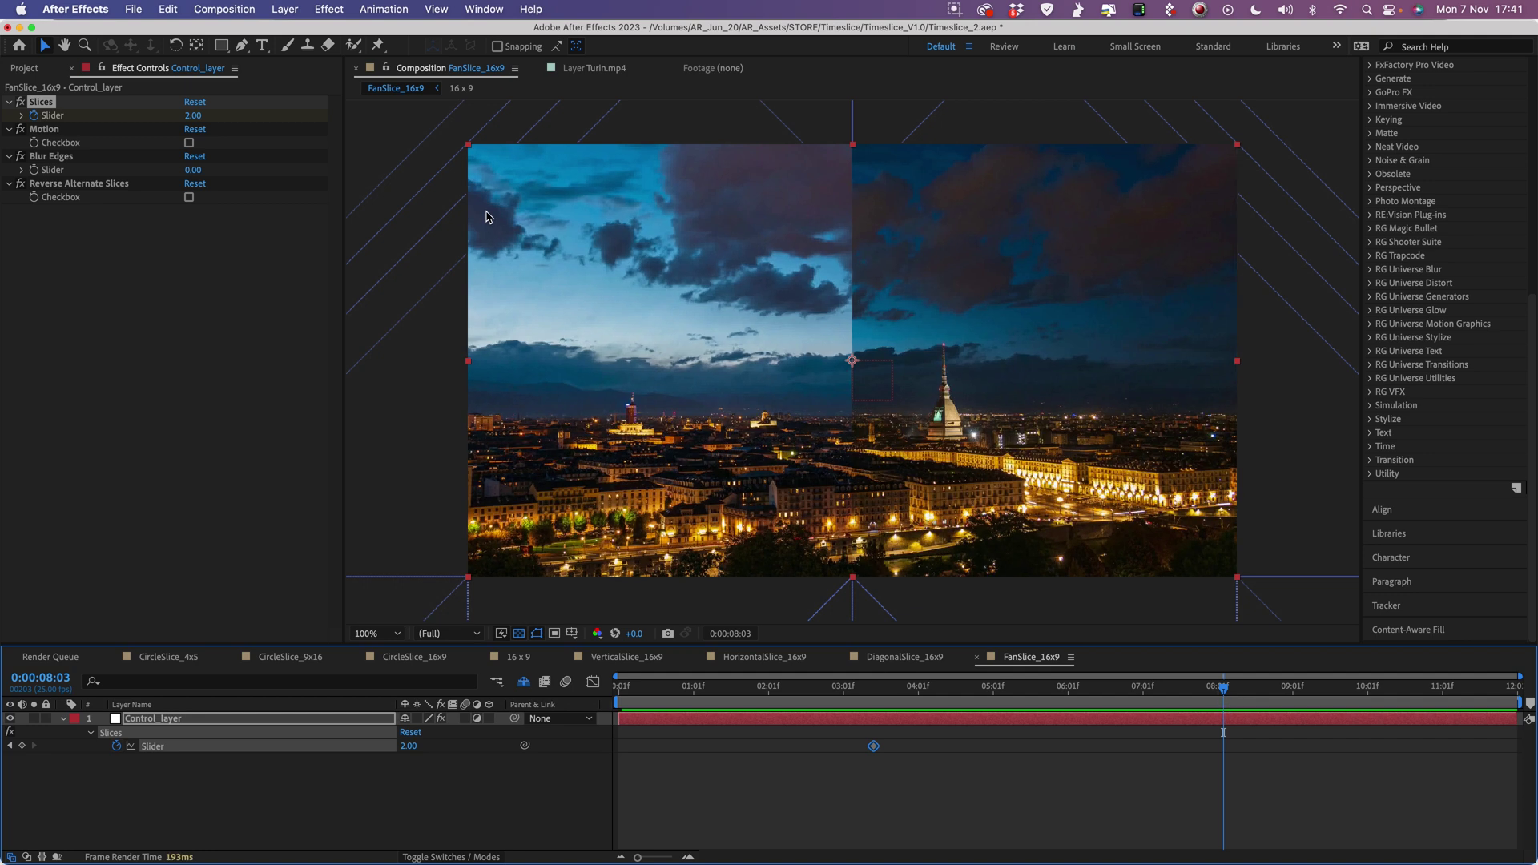
{"action": "left_click", "coordinate": [192, 116]}
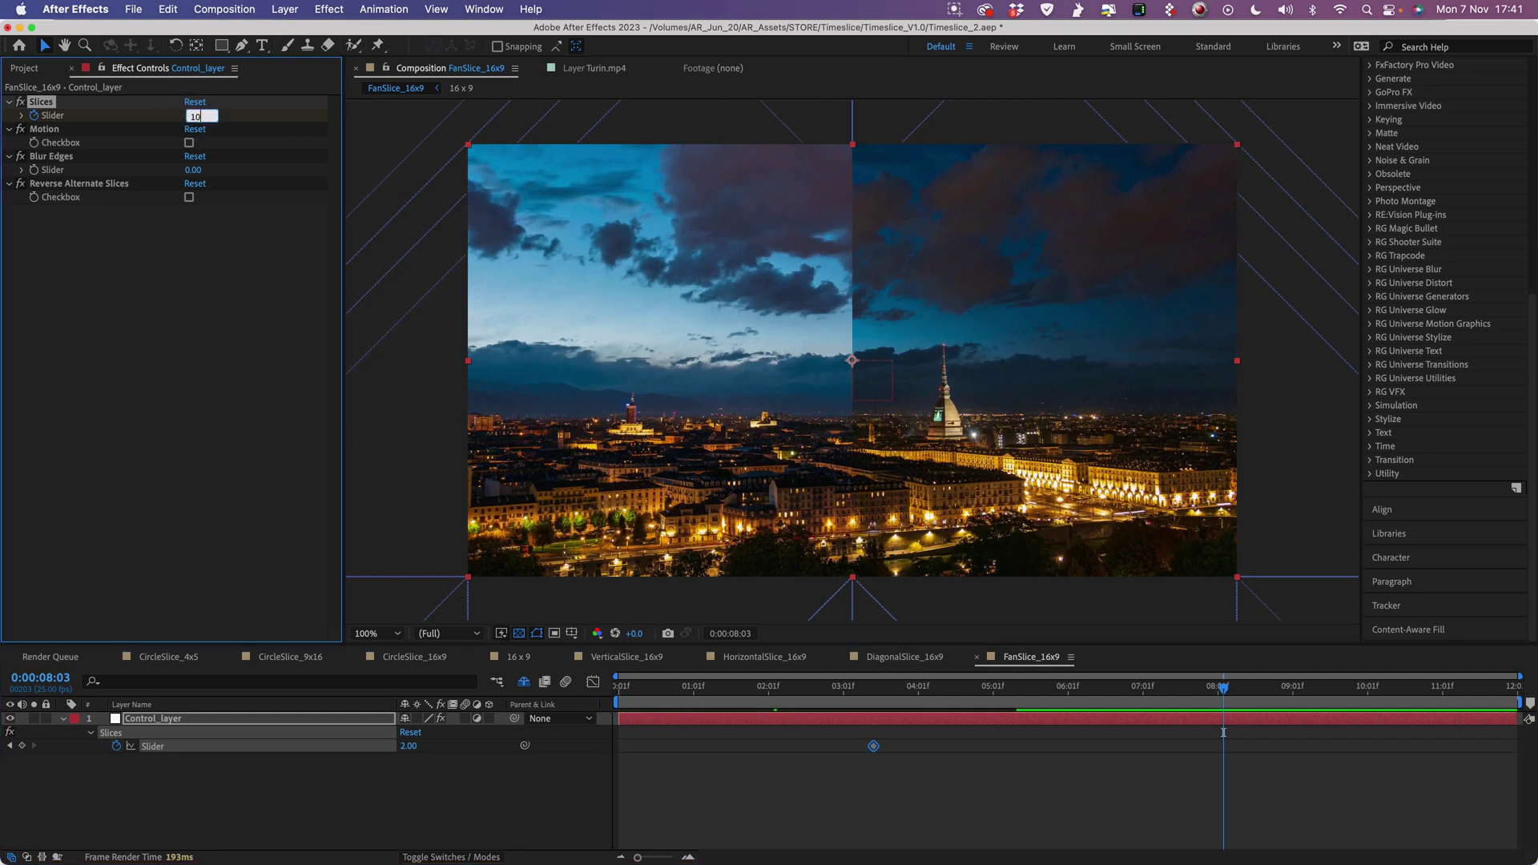
{"action": "type", "text": "10"}
{"action": "key", "text": "Return"}
{"action": "mouse_move", "coordinate": [881, 702]}
{"action": "left_mouse_down"}
{"action": "mouse_move", "coordinate": [1230, 708]}
{"action": "mouse_move", "coordinate": [893, 702]}
{"action": "left_mouse_up"}
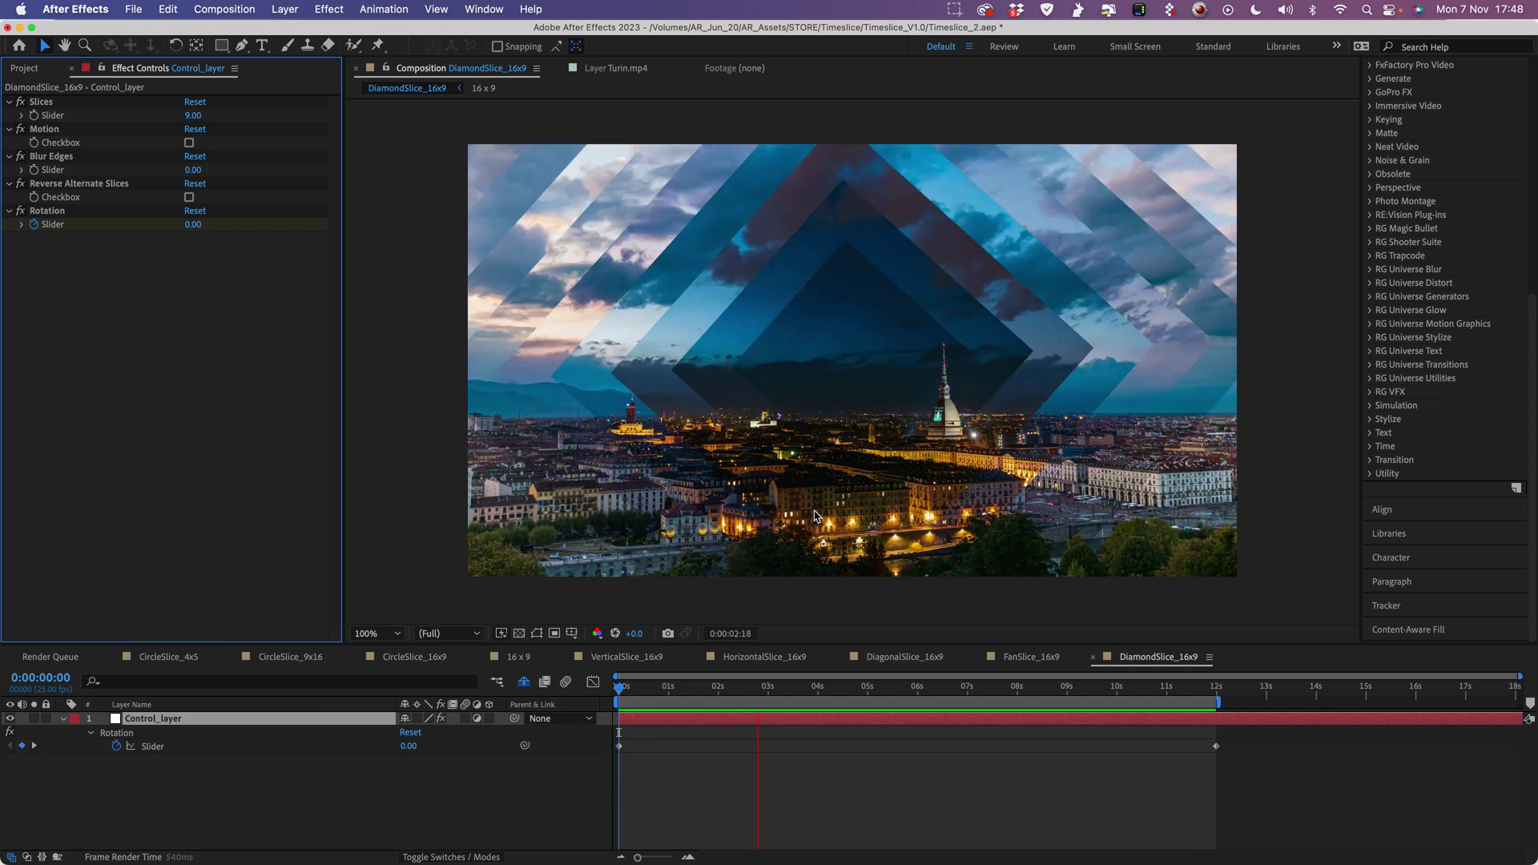
- Try setting both Rotation keyframes to 45 degrees and preview the rotated diamond slices
{"action": "left_click", "coordinate": [48, 212]}
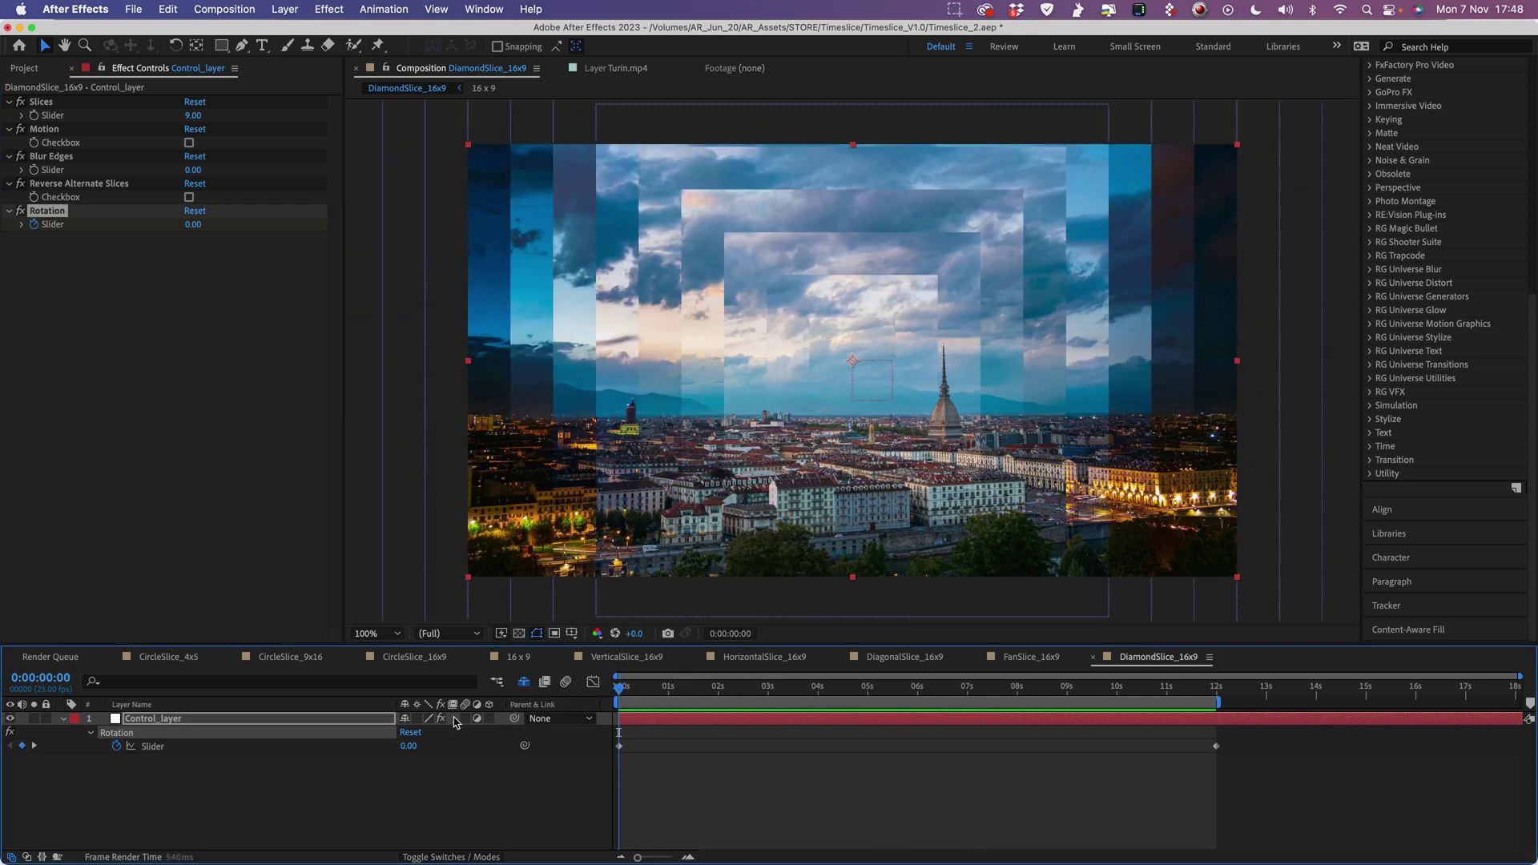
{"action": "left_click", "coordinate": [394, 782]}
{"action": "left_click_drag", "start_coordinate": [832, 749], "coordinate": [604, 782]}
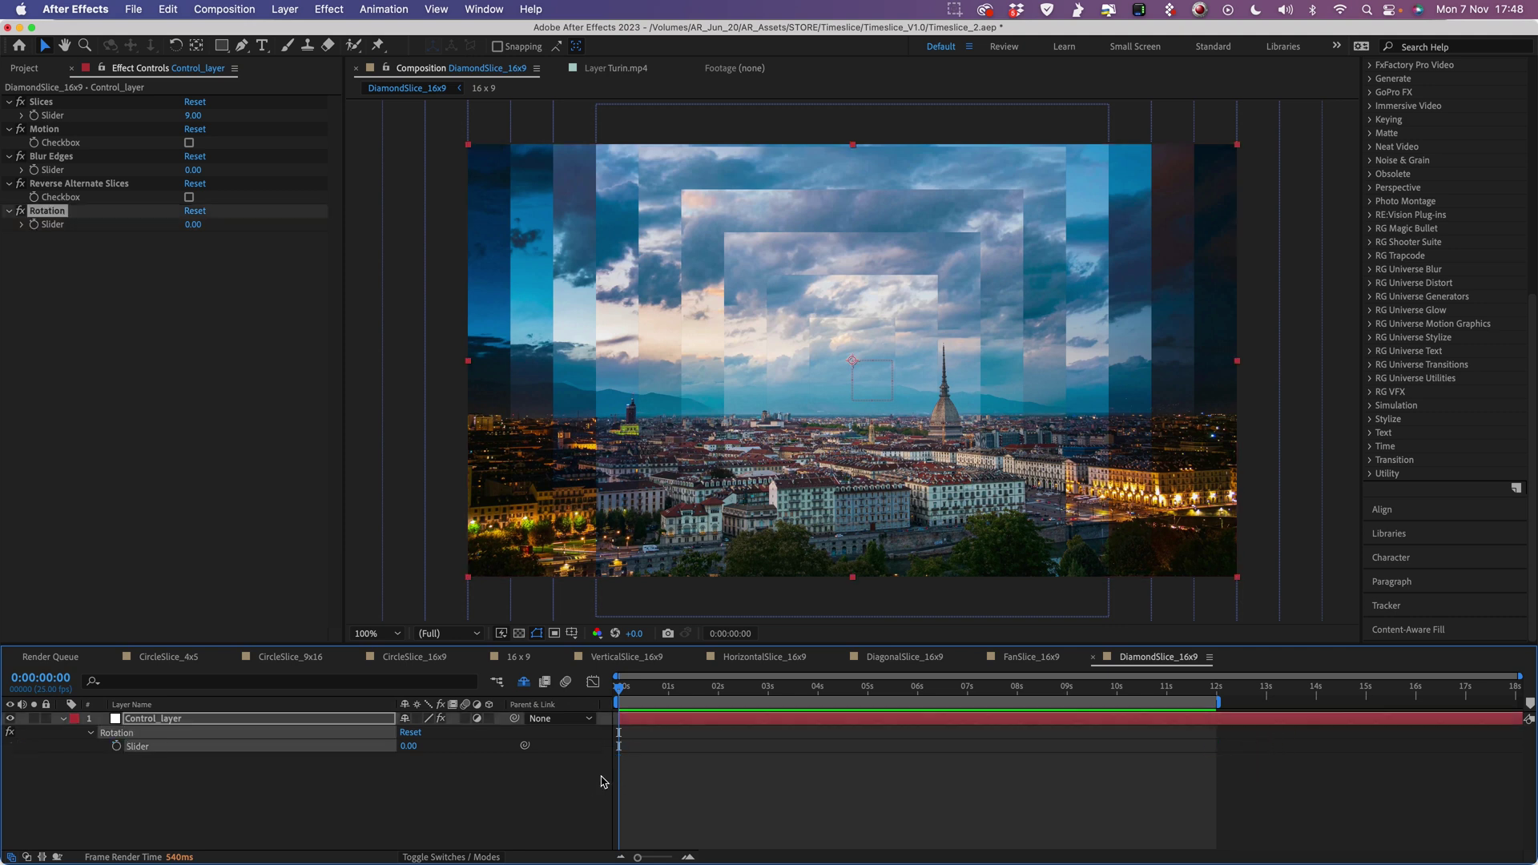
{"action": "left_click", "coordinate": [409, 747]}
{"action": "type", "text": "45"}
{"action": "key", "text": "Return"}
{"action": "mouse_move", "coordinate": [637, 691]}
{"action": "left_mouse_down"}
{"action": "mouse_move", "coordinate": [1081, 697]}
{"action": "mouse_move", "coordinate": [667, 689]}
{"action": "left_mouse_up"}
- Undo the 45-degree rotation, switch on slice Motion, and stop the preview
{"action": "key", "text": "Home"}
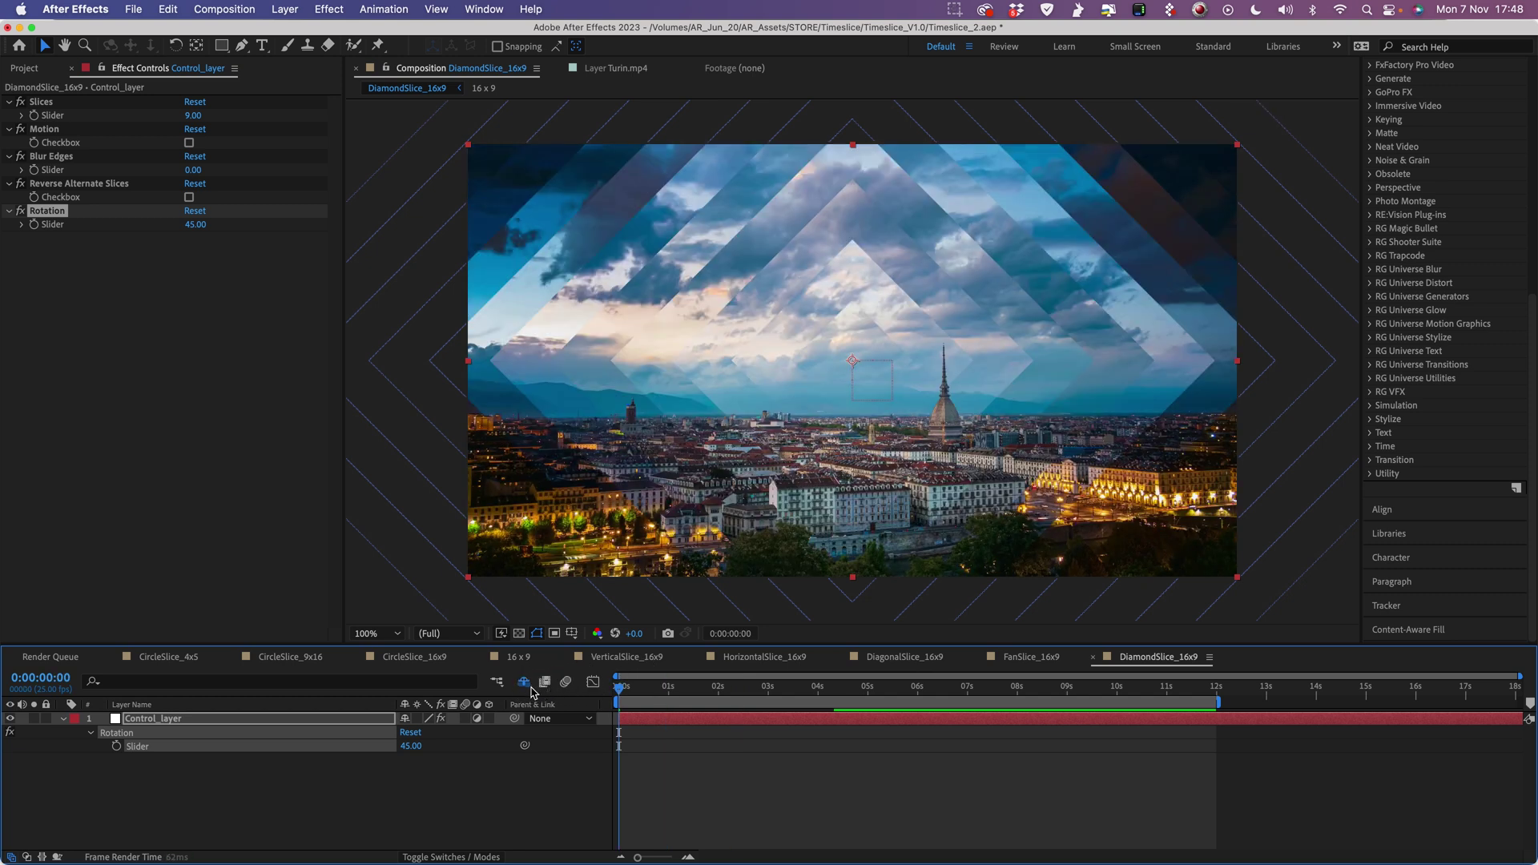
{"action": "key", "text": "super+z"}
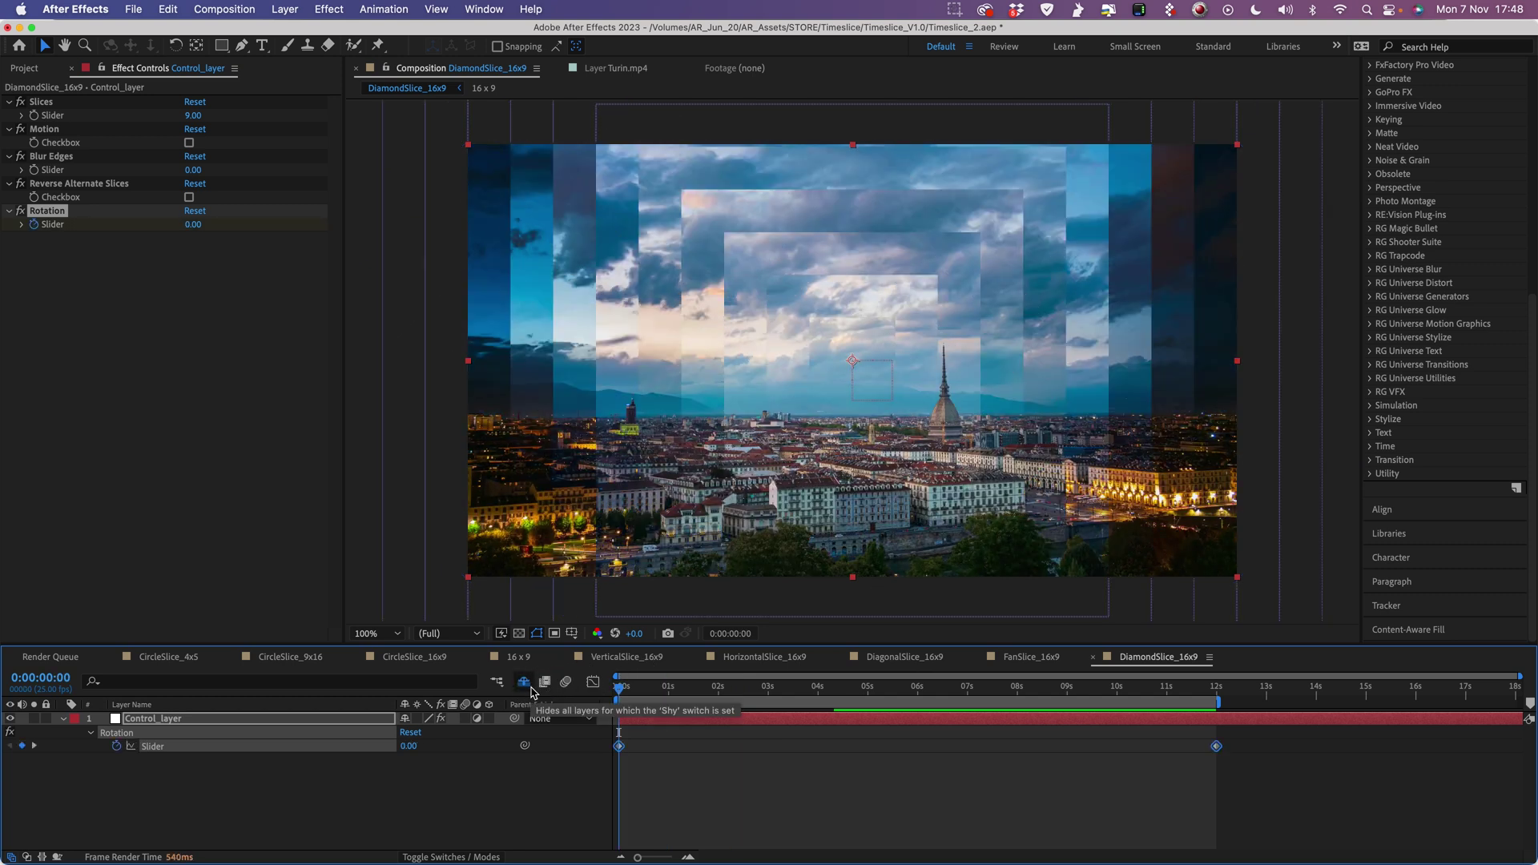
{"action": "left_click", "coordinate": [189, 142]}
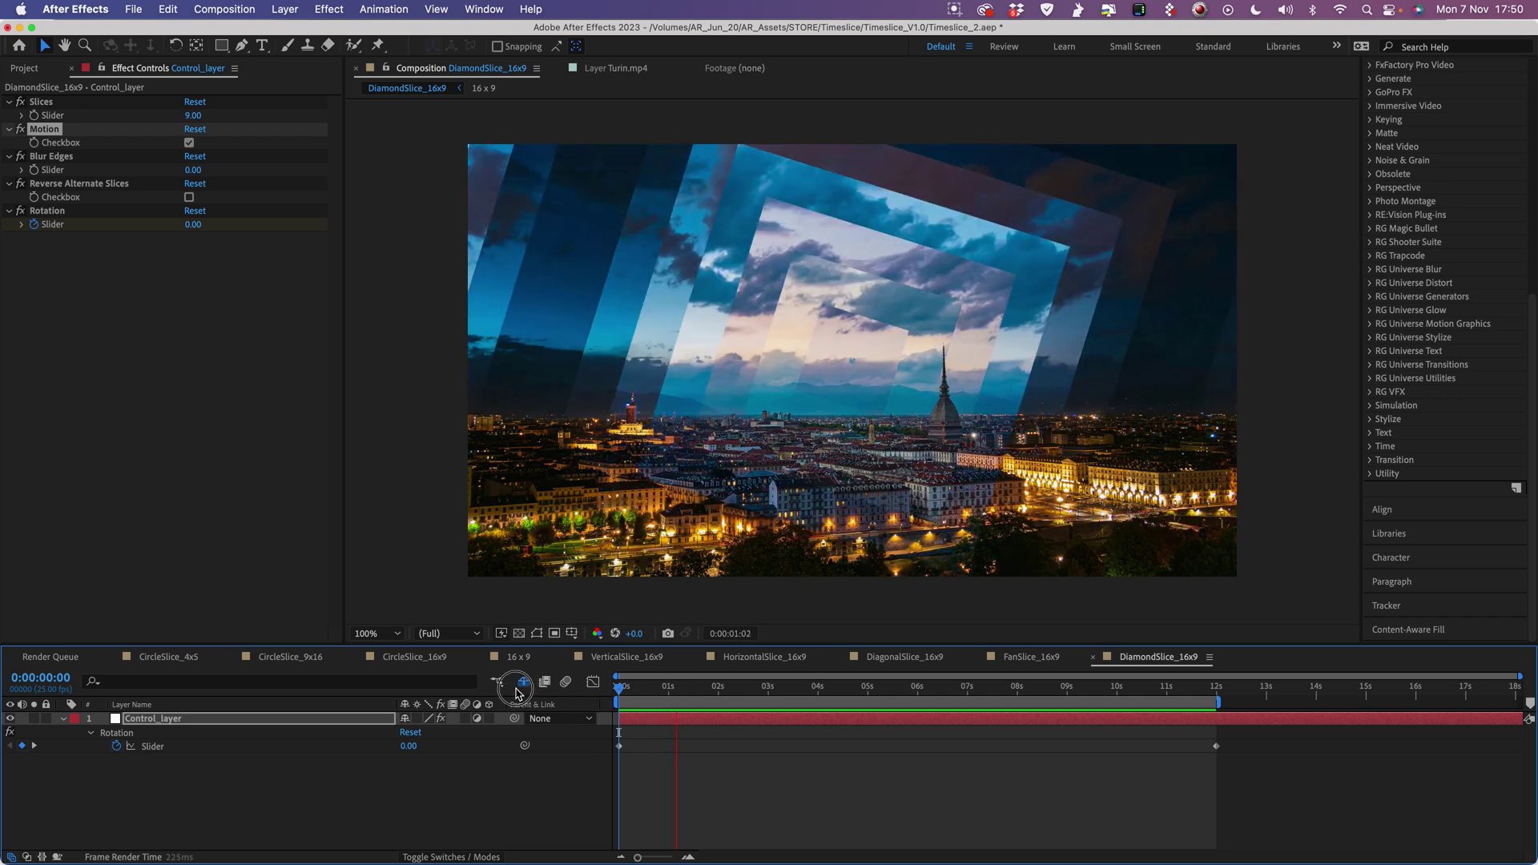
{"action": "key", "text": "space"}
{"action": "left_click", "coordinate": [21, 68]}
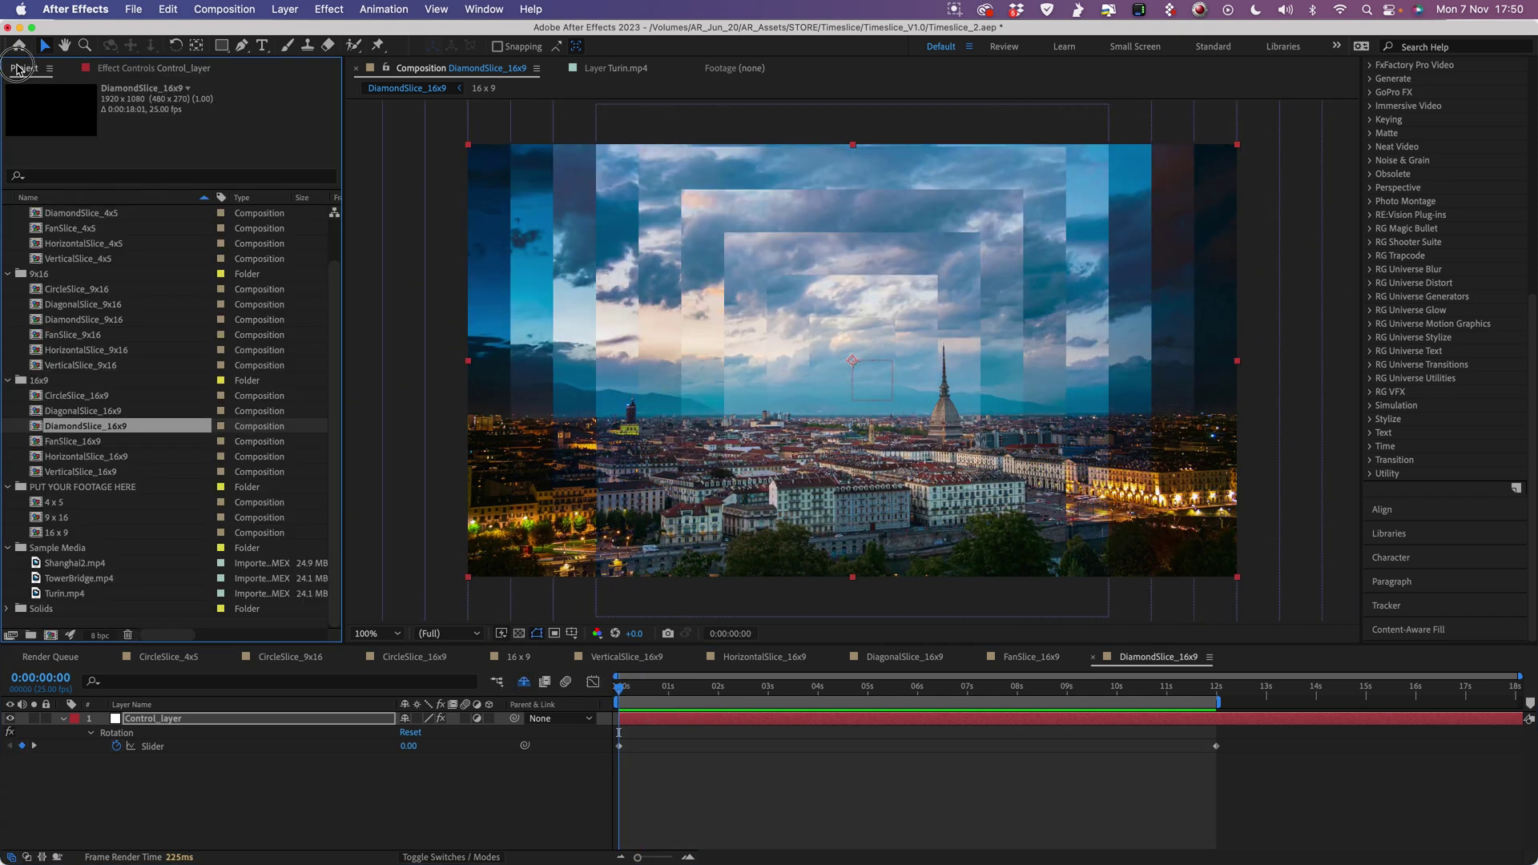
- Open and scrub through the CircleSlice_9x16 and Shanghai slice compositions
{"action": "double_click", "coordinate": [62, 290]}
{"action": "left_click_drag", "start_coordinate": [737, 687], "coordinate": [909, 689]}
{"action": "double_click", "coordinate": [72, 229]}
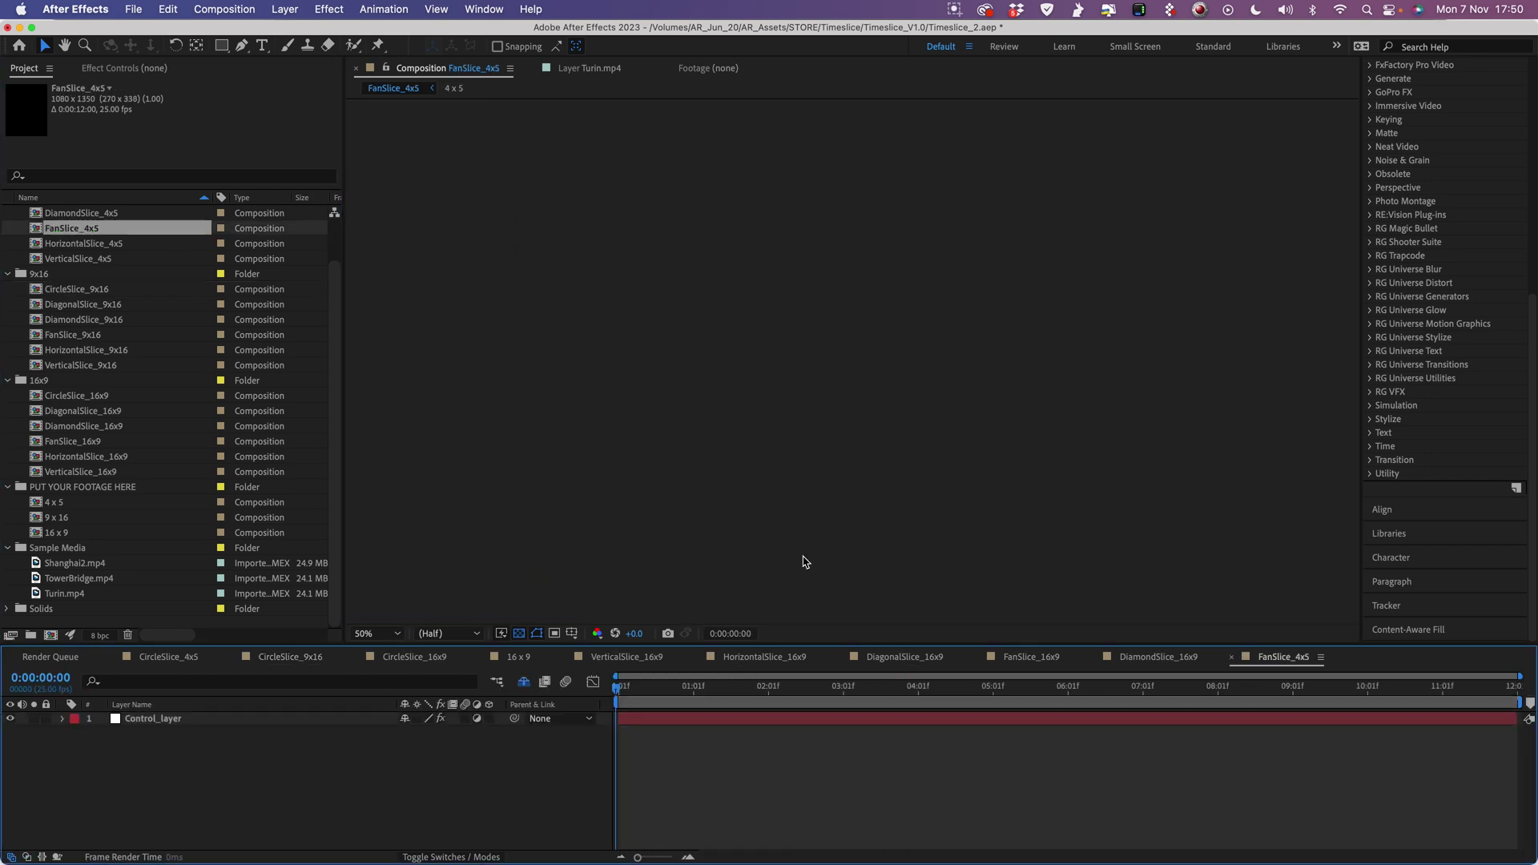
{"action": "left_click", "coordinate": [1018, 694]}
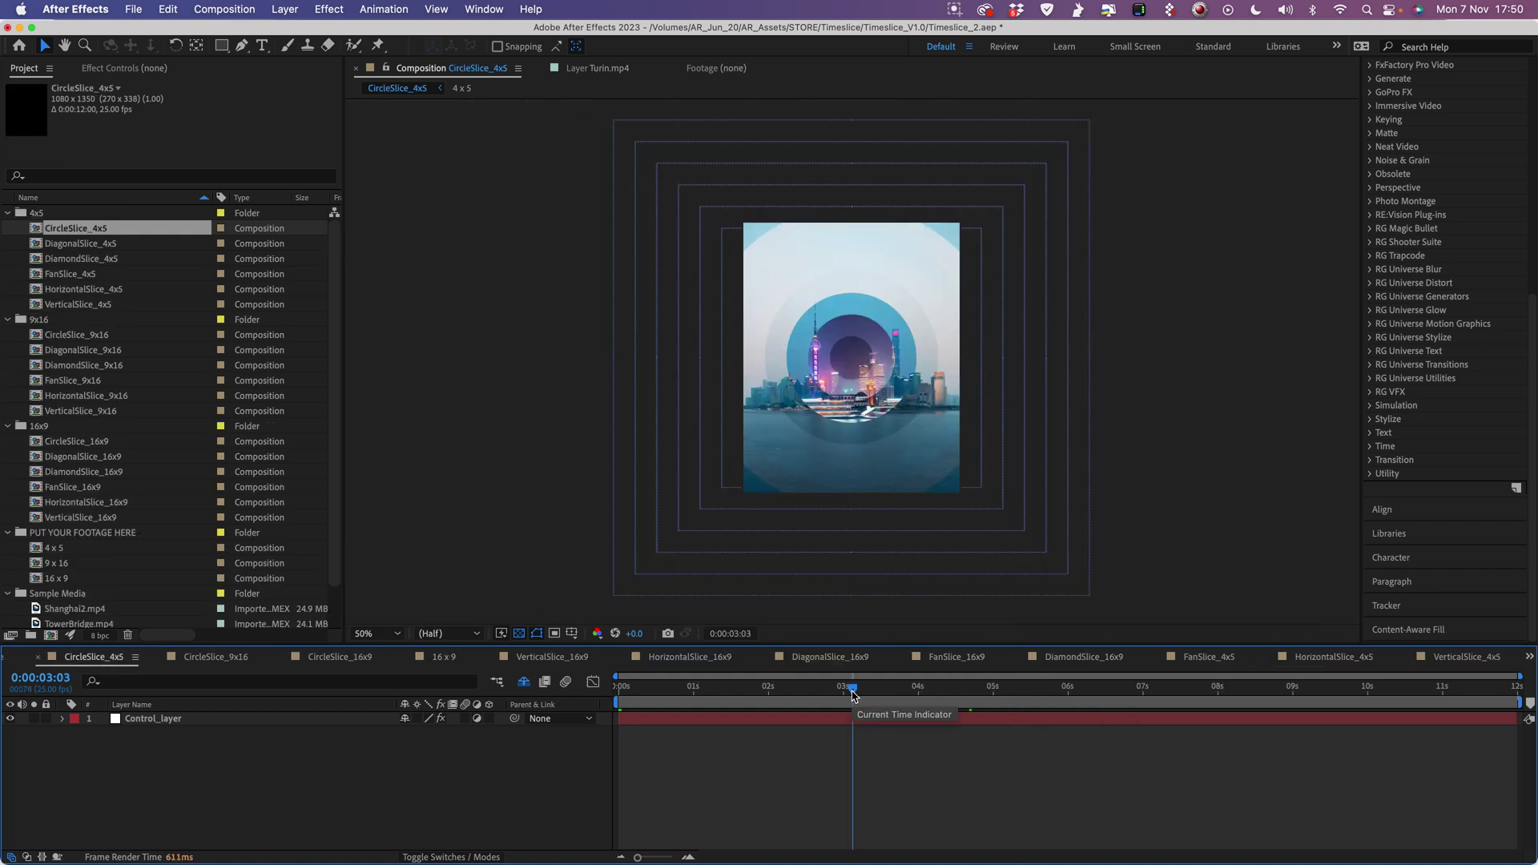
{"action": "left_click_drag", "start_coordinate": [853, 694], "coordinate": [617, 694]}
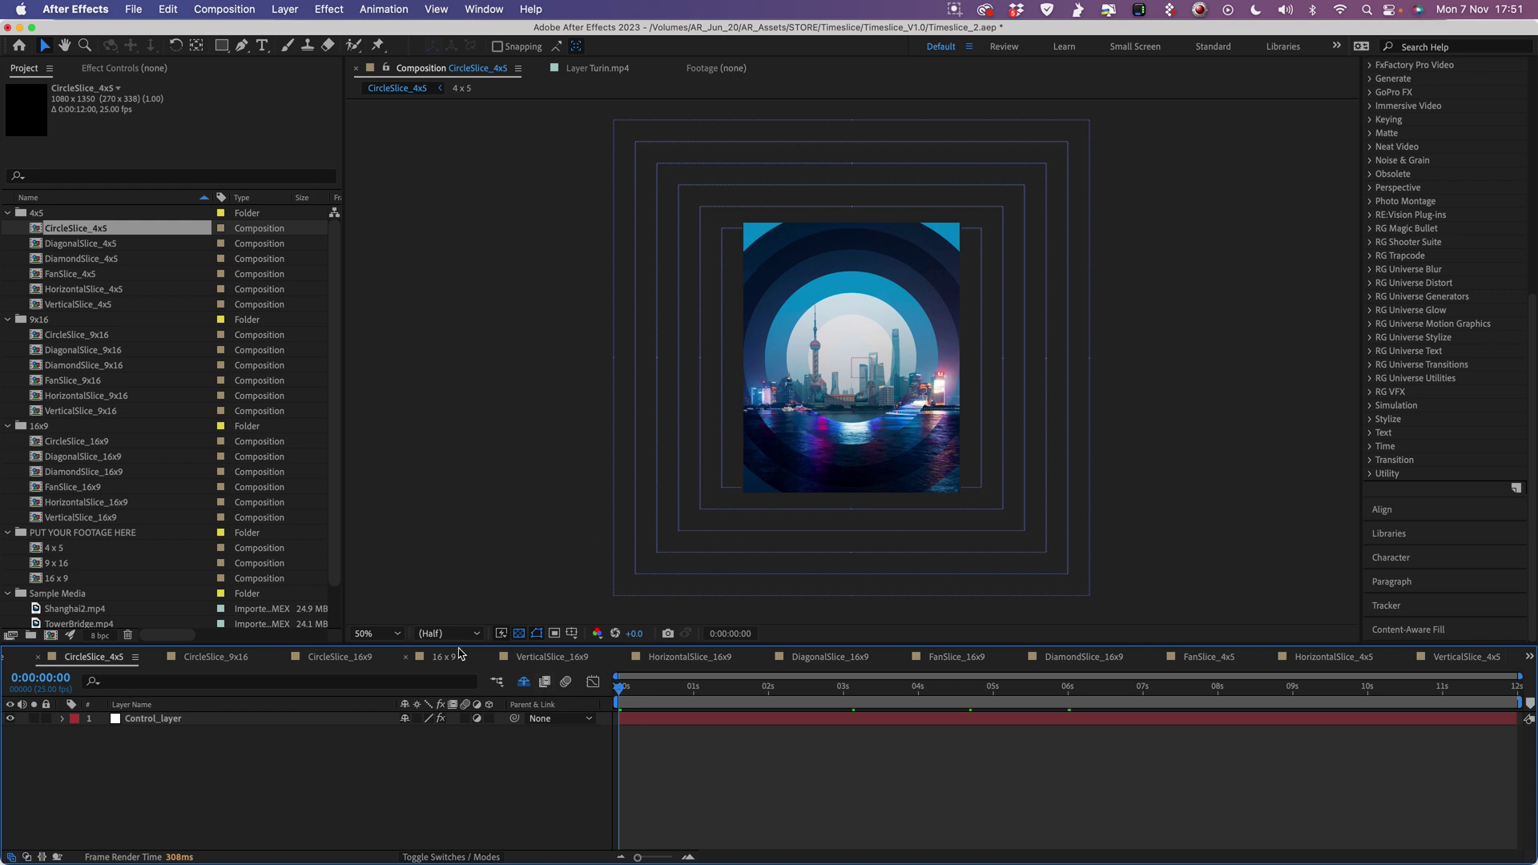
- Fit the composition in the viewer at full resolution and select Control_layer
{"action": "left_click", "coordinate": [377, 634]}
{"action": "left_click", "coordinate": [395, 347]}
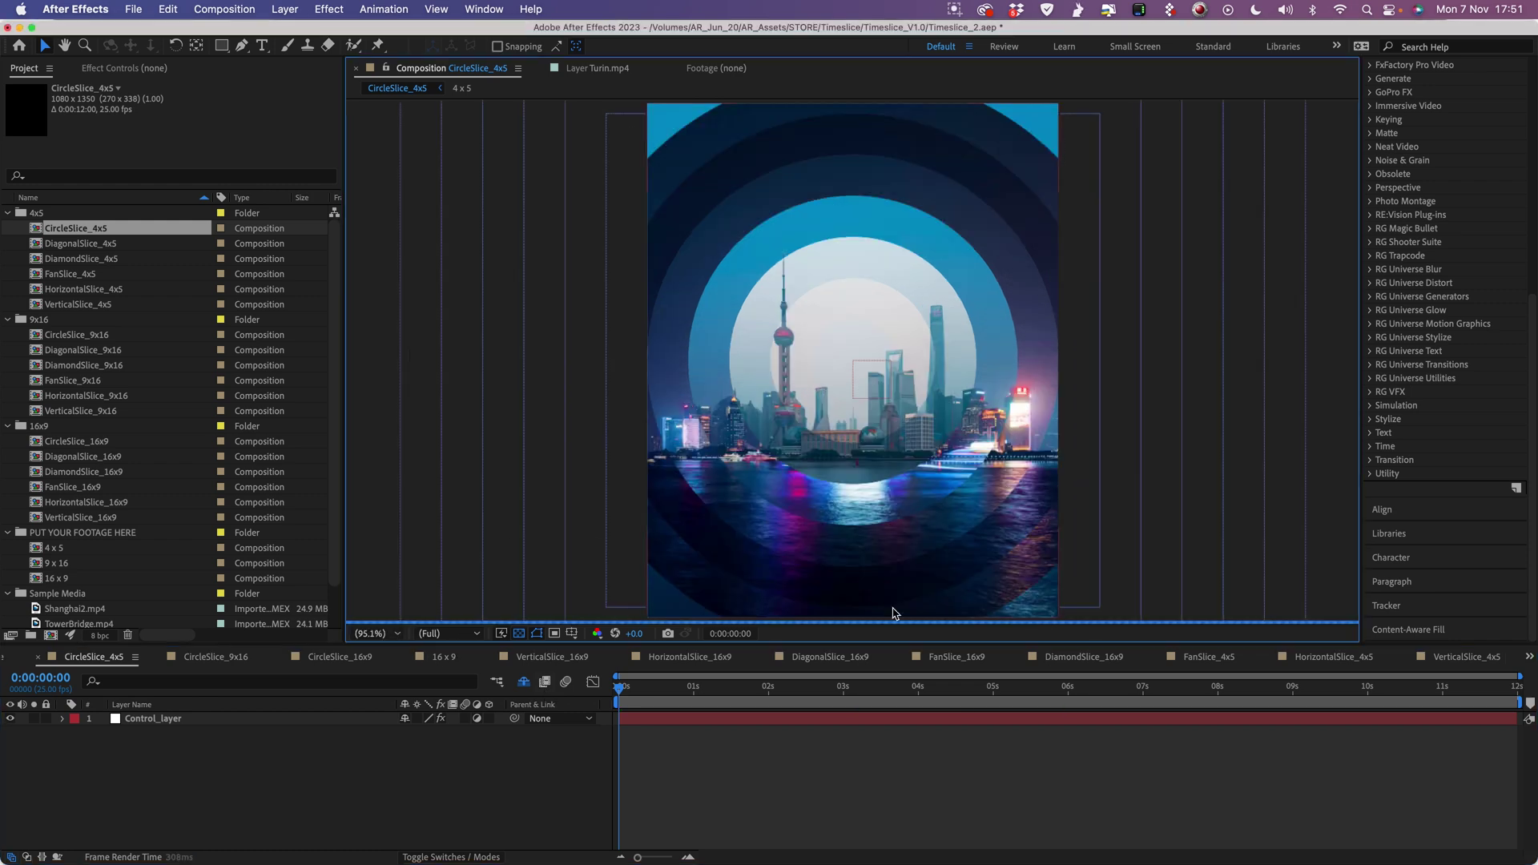
{"action": "left_click", "coordinate": [667, 720]}
- Set Control_layer's Slices to 15 in Effect Controls and enlarge the timeline panel
{"action": "left_click", "coordinate": [124, 69]}
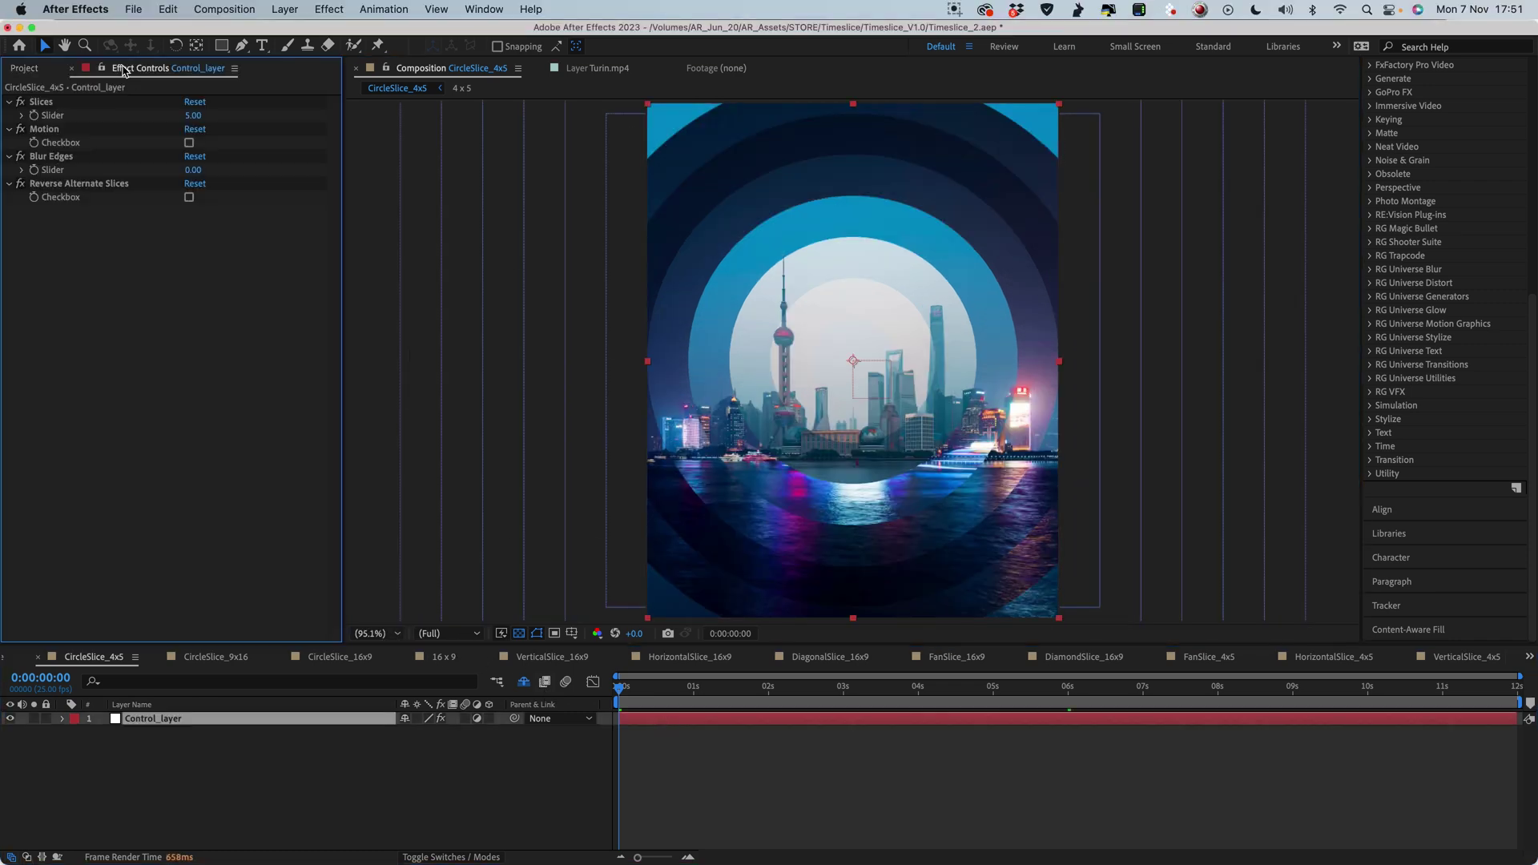
{"action": "left_click", "coordinate": [196, 117]}
{"action": "type", "text": "15"}
{"action": "key", "text": "Return"}
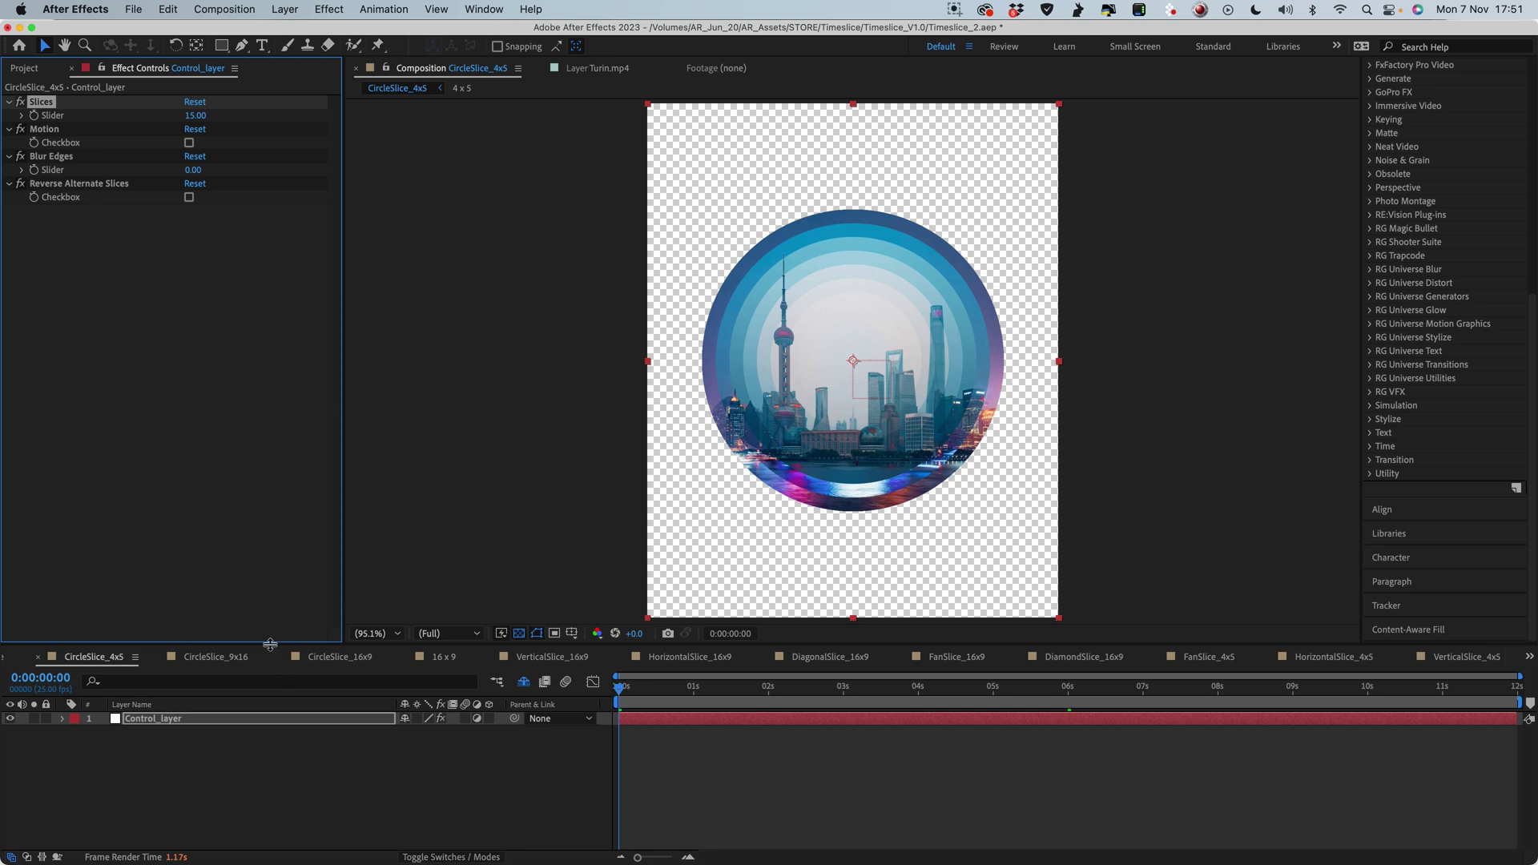
{"action": "left_click_drag", "start_coordinate": [270, 644], "coordinate": [276, 548]}
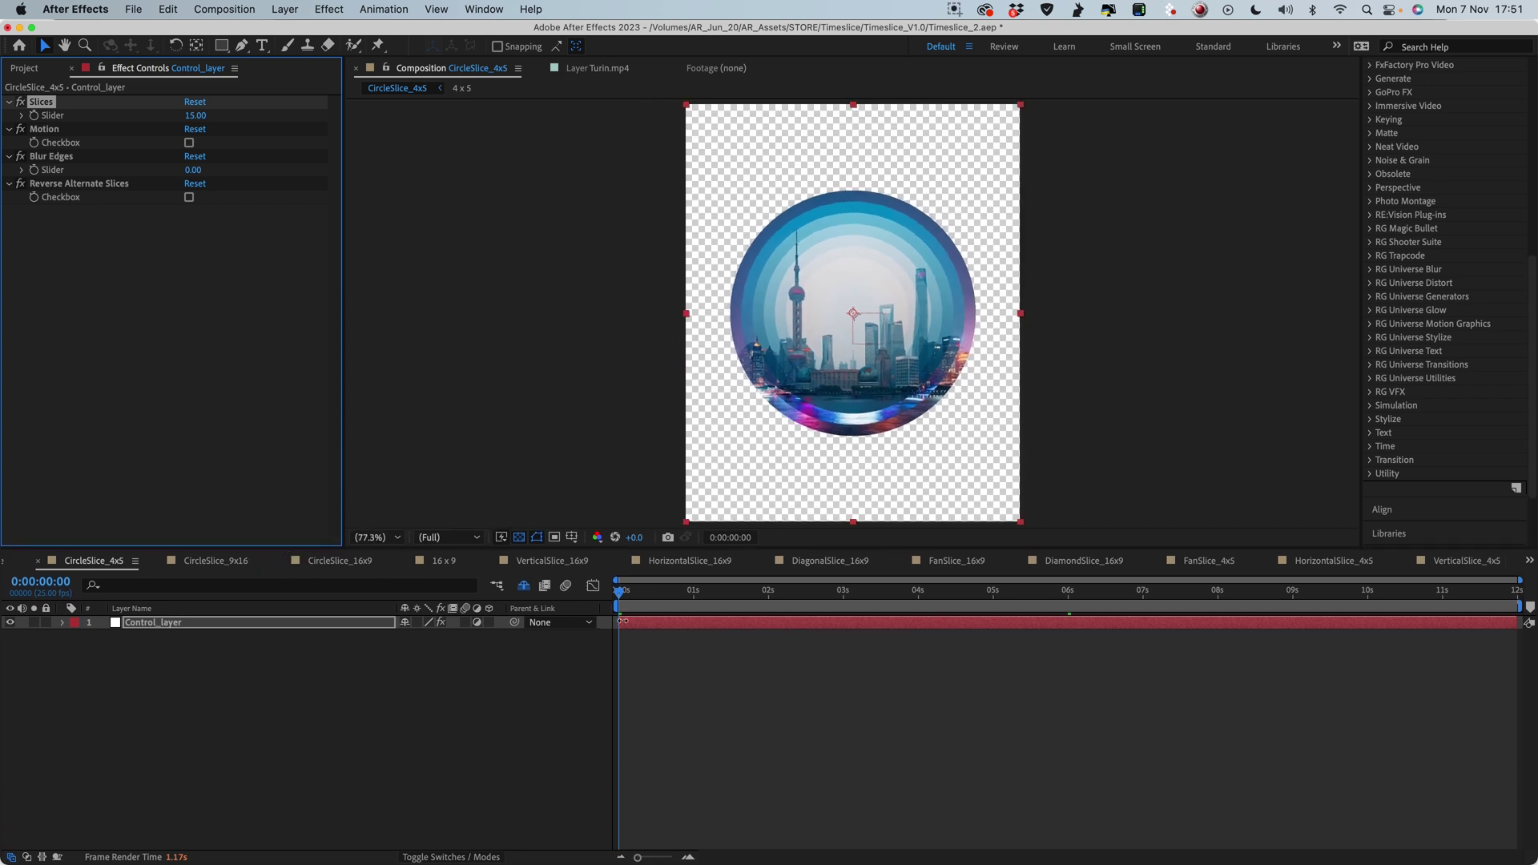
- Reveal the shy layers and duplicate the Matte 15 and Footage 15 pair
{"action": "left_click", "coordinate": [524, 587]}
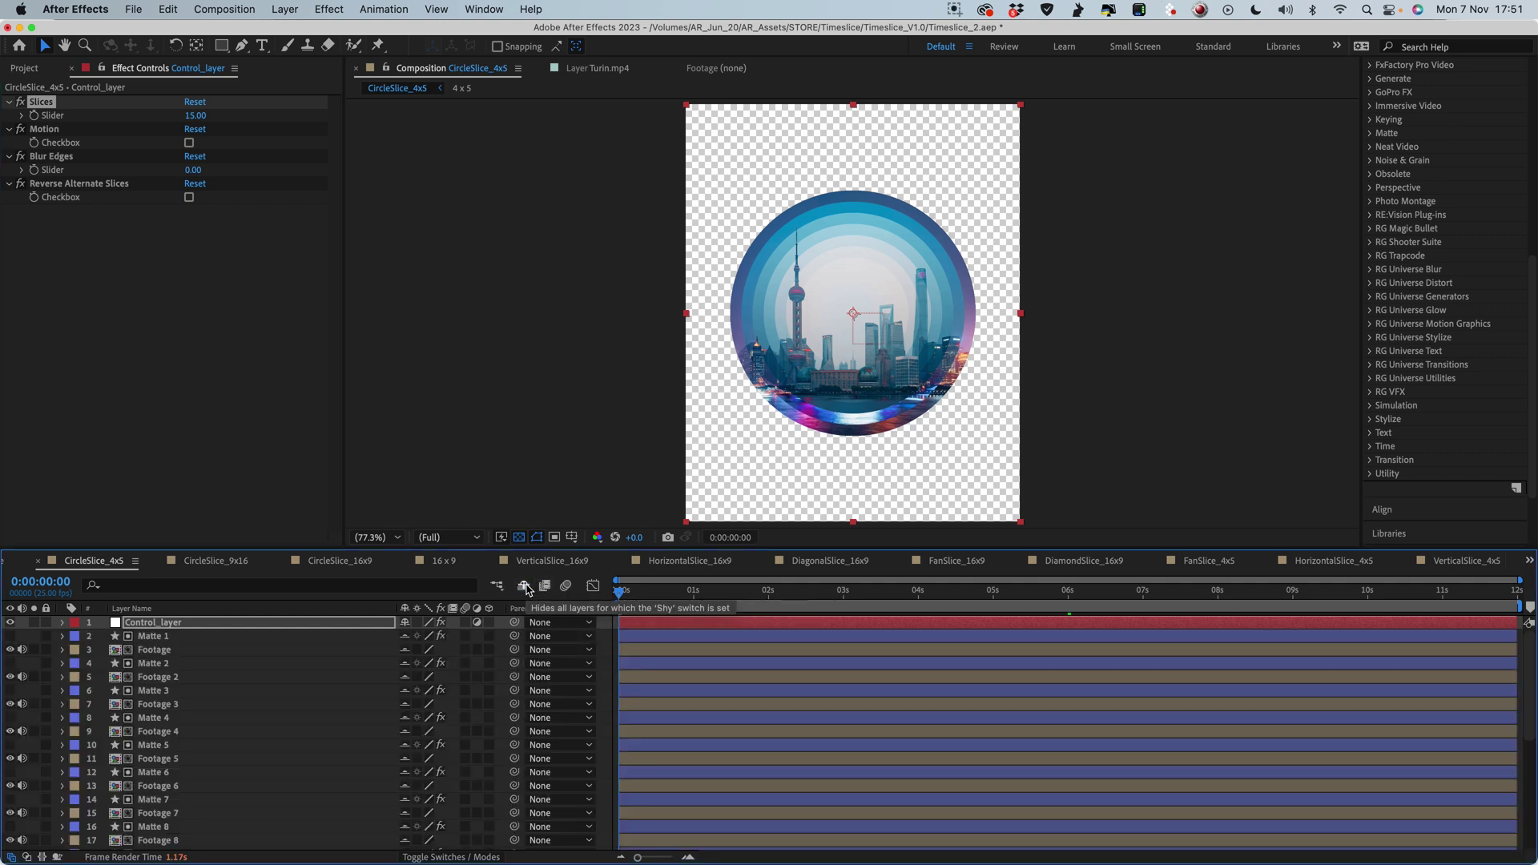
{"action": "scroll", "coordinate": [176, 656], "scroll_direction": "down", "scroll_amount": 6}
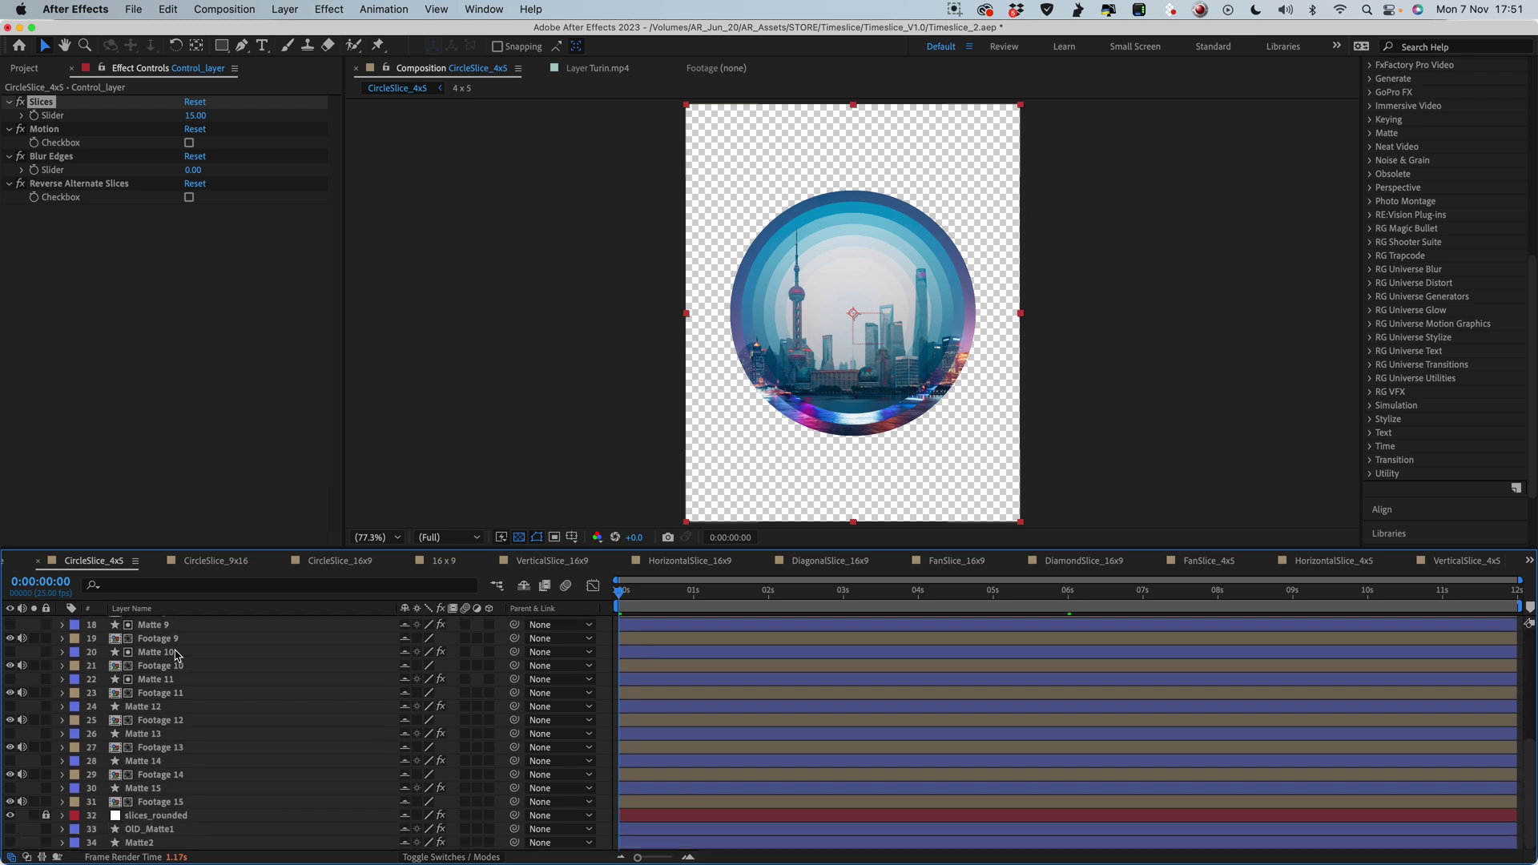
{"action": "left_click", "coordinate": [171, 804]}
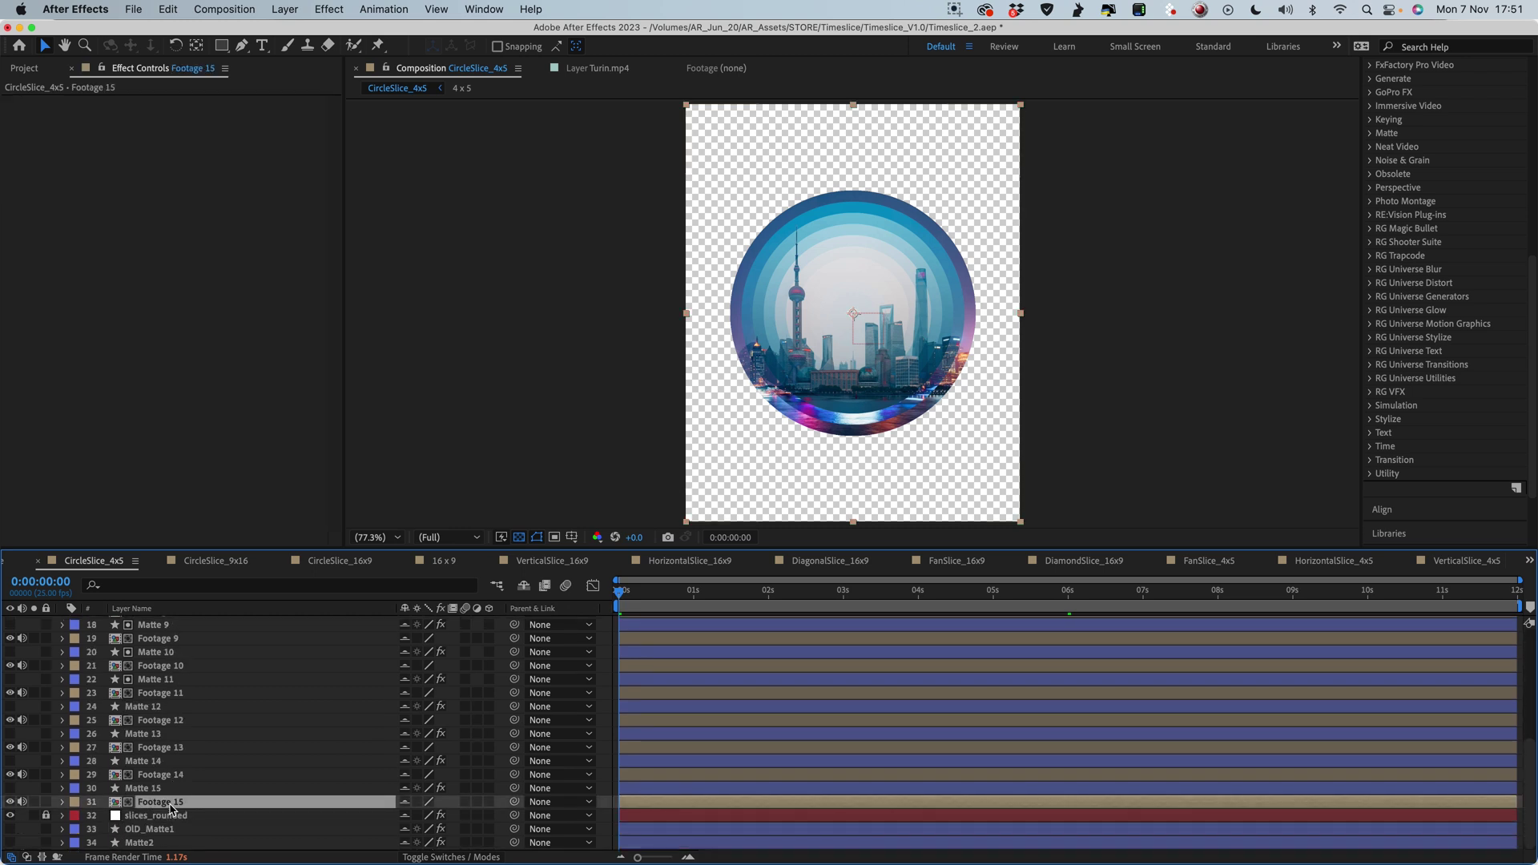
{"action": "left_click", "coordinate": [151, 790], "text": "shift"}
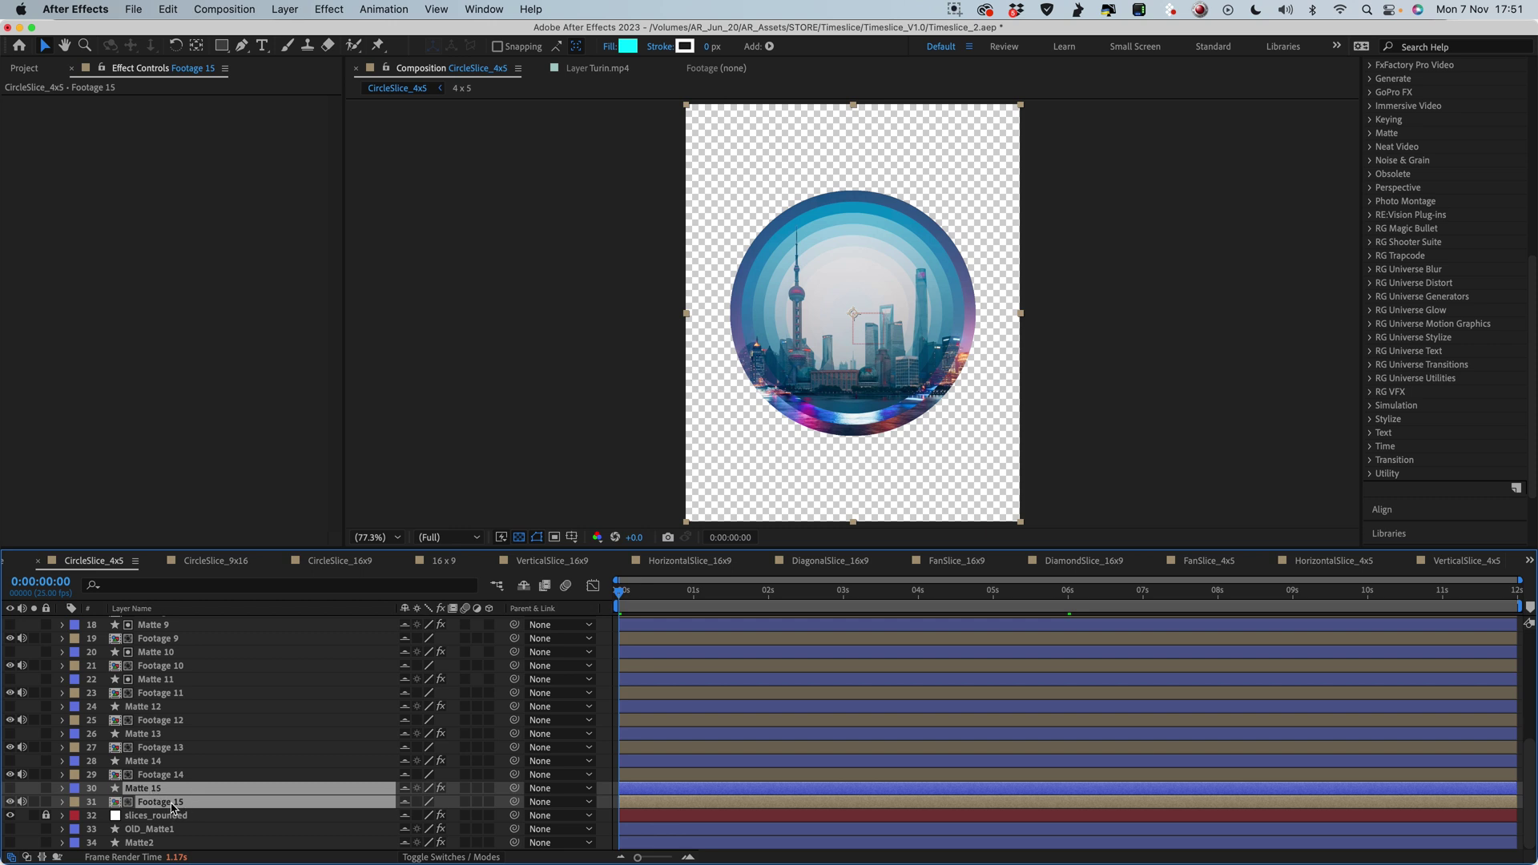
{"action": "key", "text": "super+d"}
- Move each duplicated pair below the previous one, building Matte/Footage 16 through 18
{"action": "scroll", "coordinate": [184, 797], "scroll_direction": "down", "scroll_amount": 2}
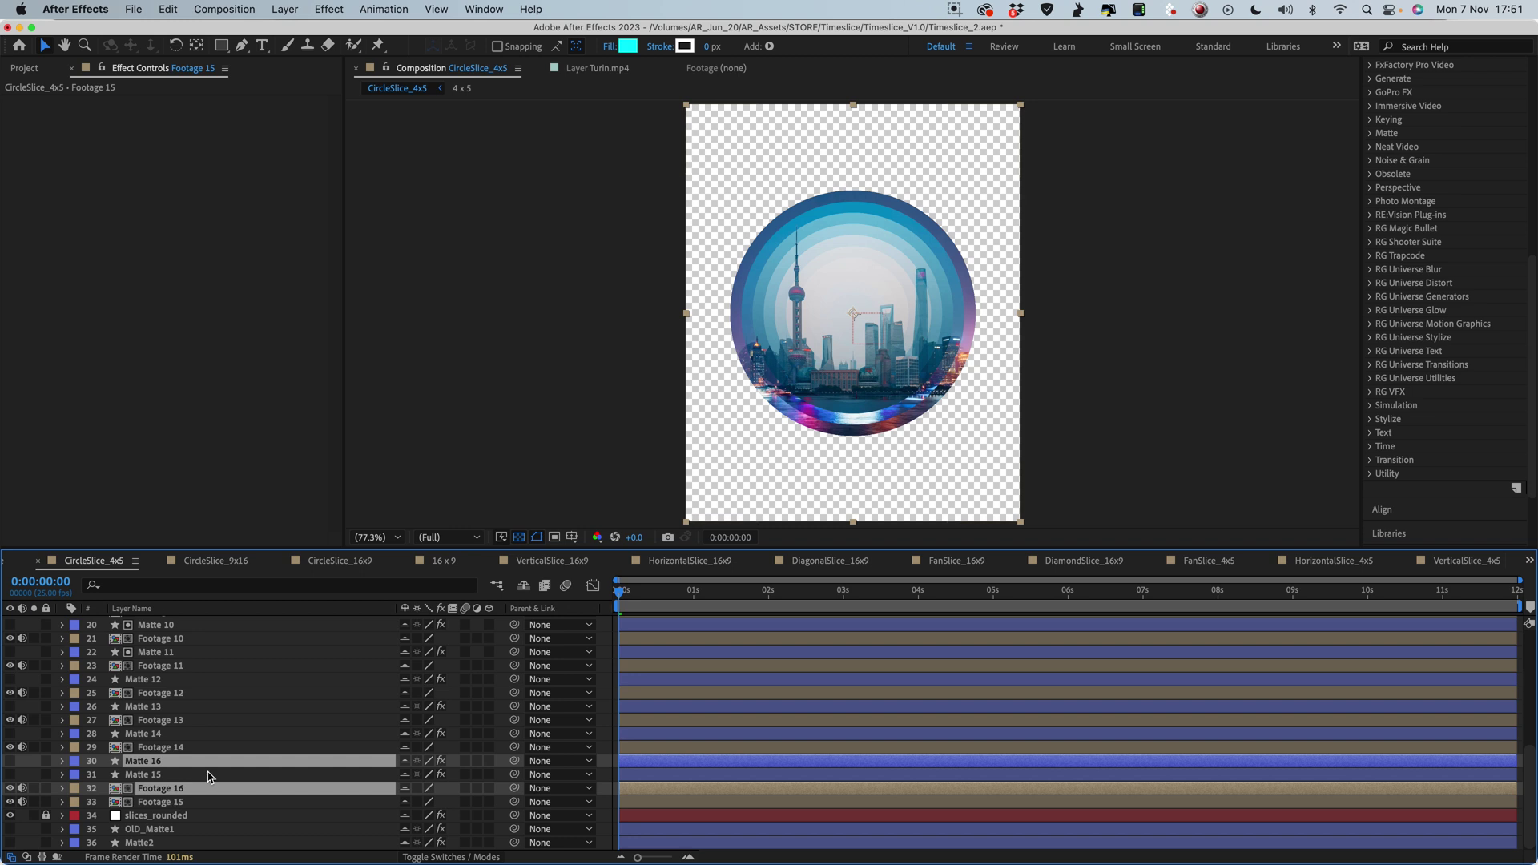
{"action": "left_click_drag", "start_coordinate": [149, 789], "coordinate": [150, 808]}
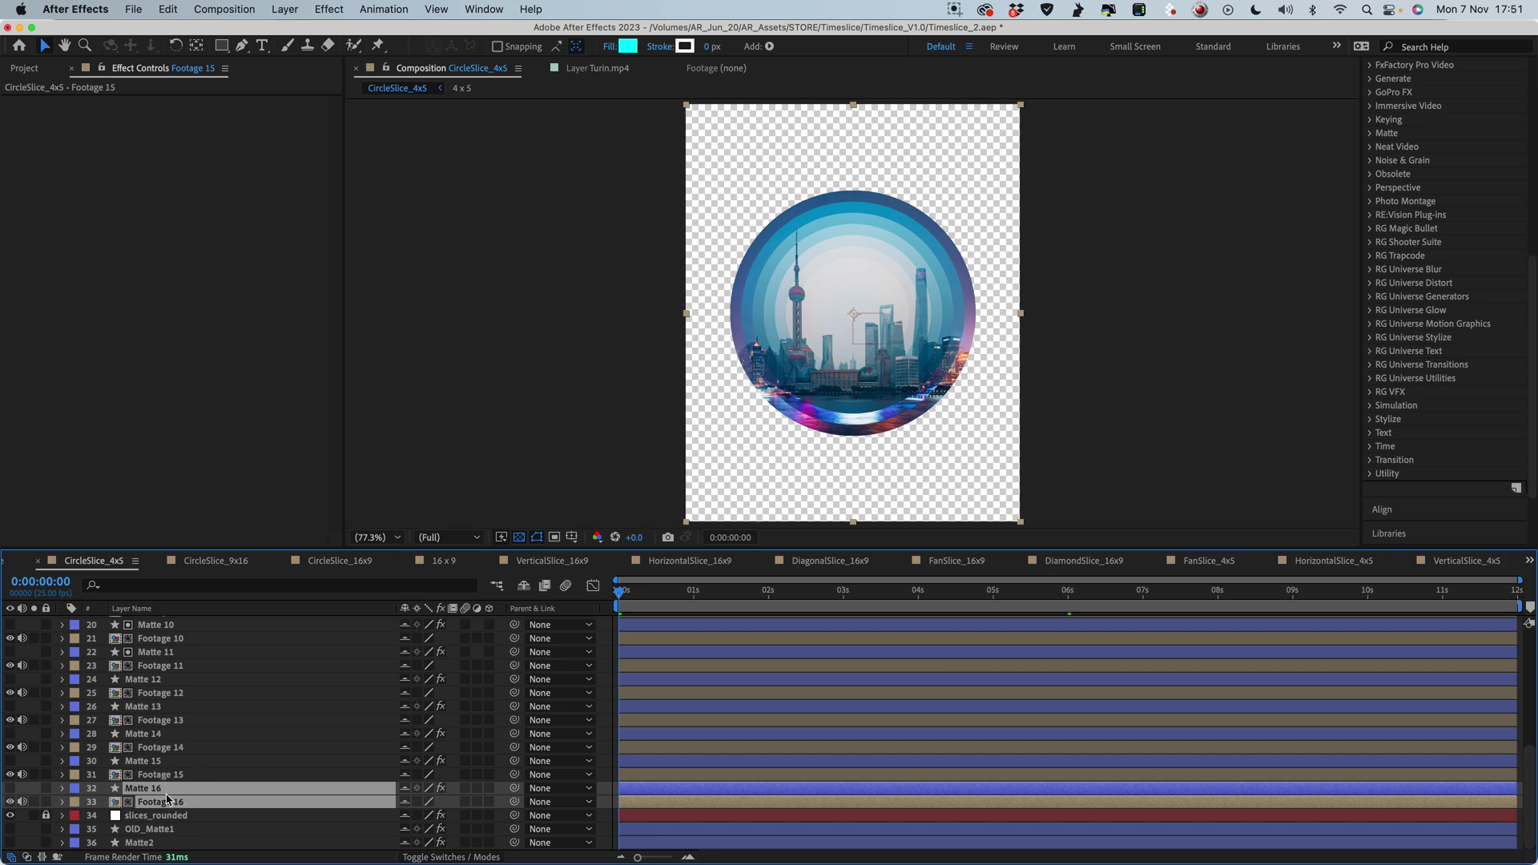
{"action": "key", "text": "super+d"}
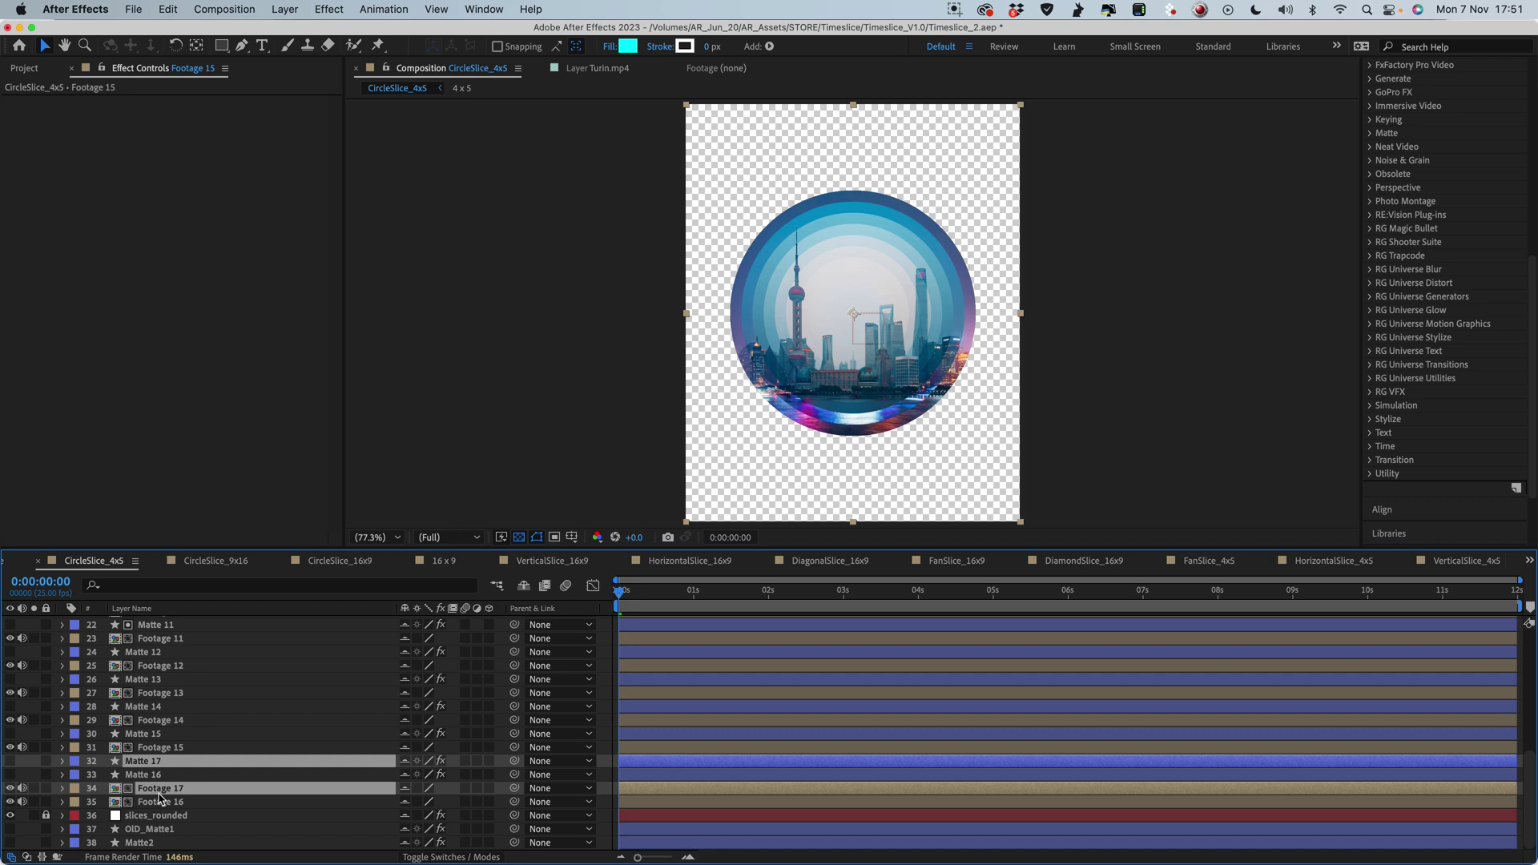
{"action": "left_click_drag", "start_coordinate": [162, 800], "coordinate": [159, 811]}
{"action": "key", "text": "super+d"}
{"action": "key", "text": "super+d"}
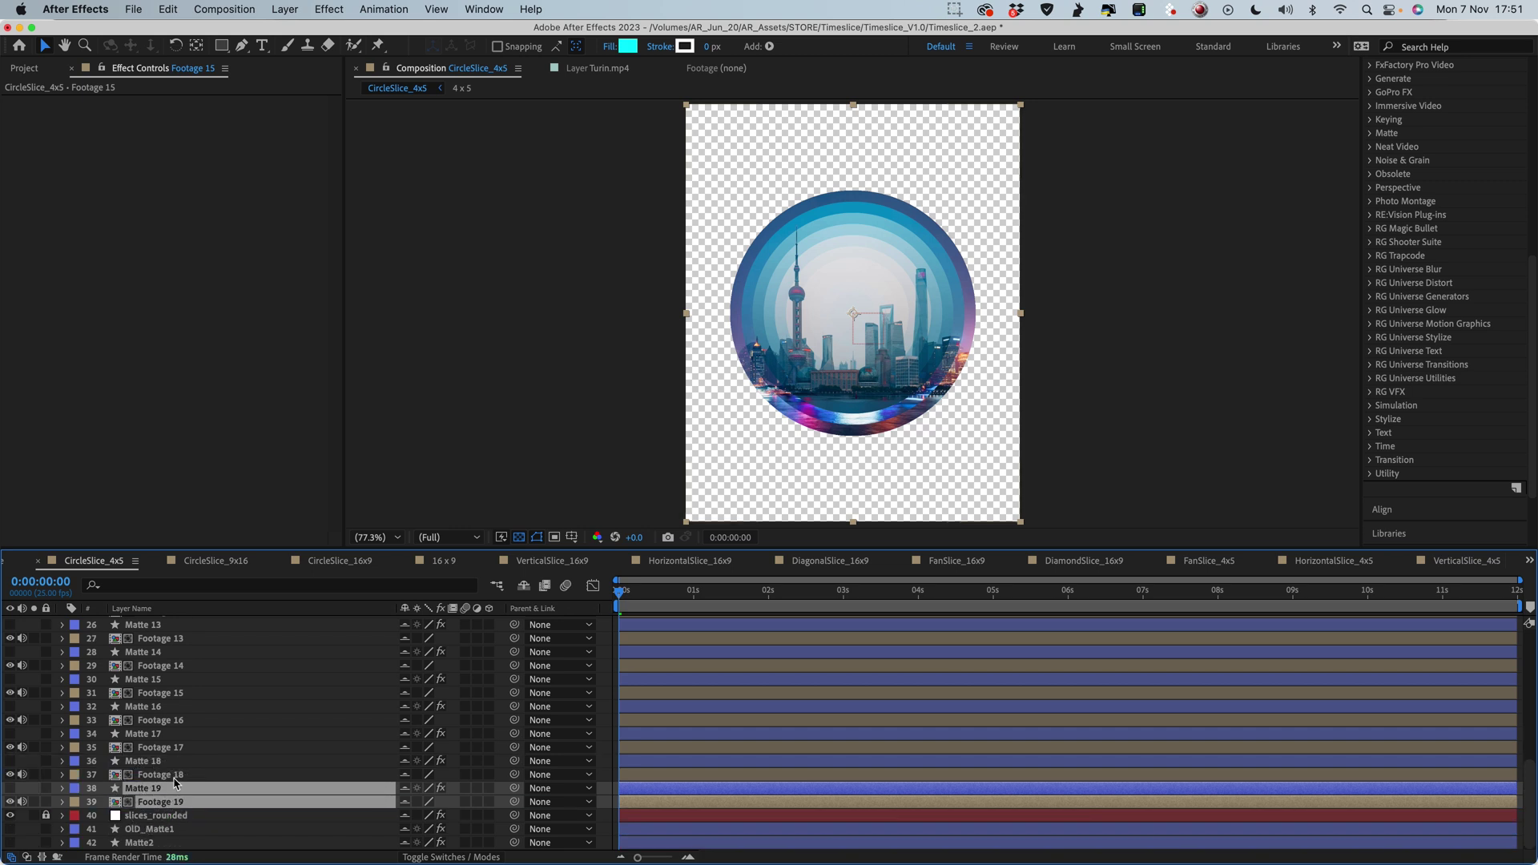
- Inspect the Matte 15, Footage 15, Matte 16, Footage 16 and Matte 19 layers
{"action": "left_click", "coordinate": [152, 681]}
{"action": "left_click", "coordinate": [159, 694]}
{"action": "left_click", "coordinate": [149, 708]}
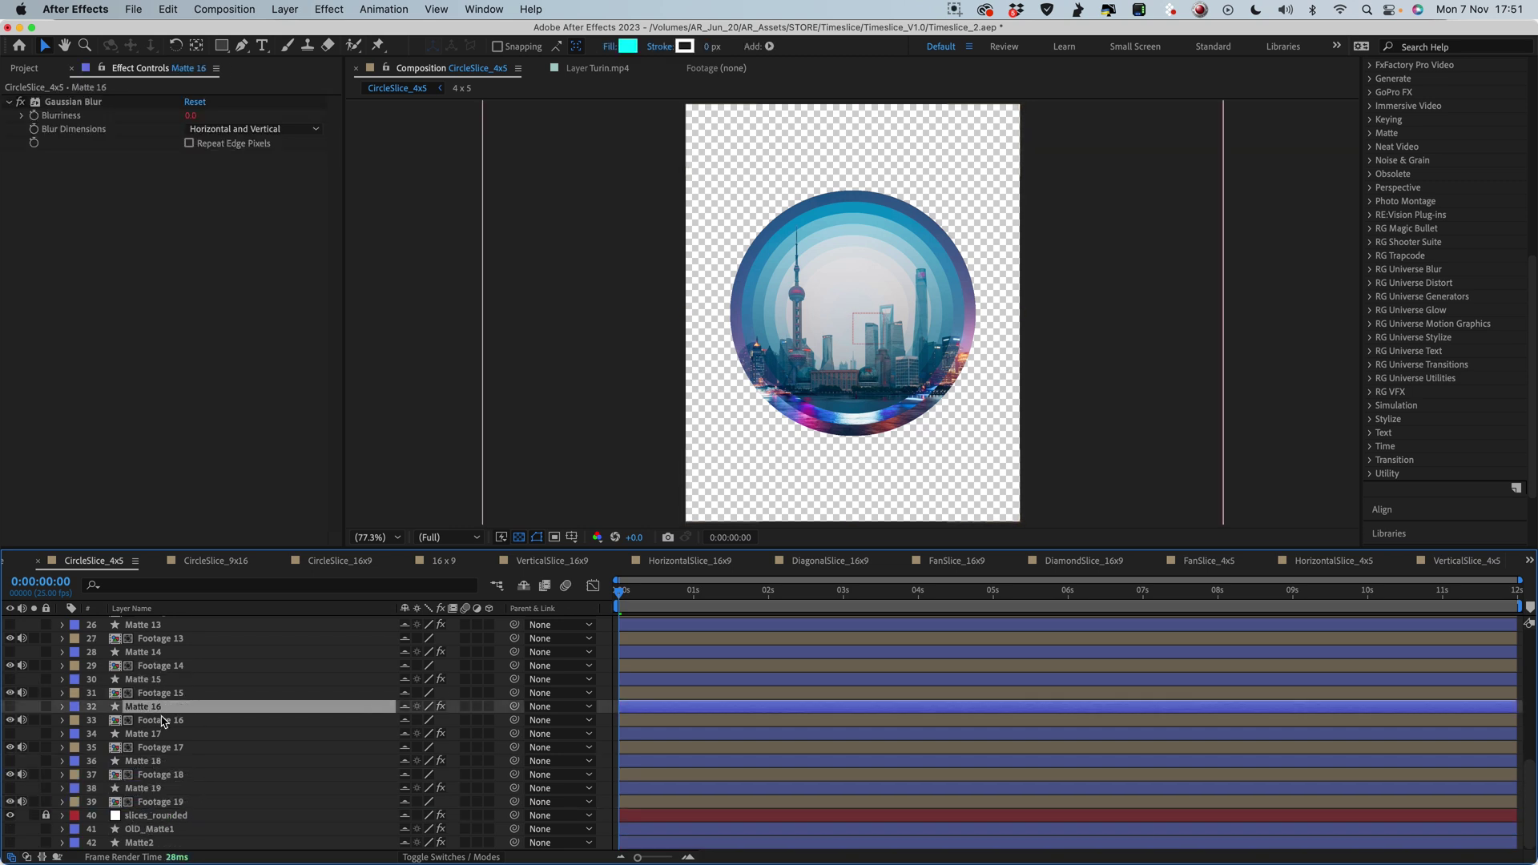
{"action": "left_click", "coordinate": [163, 723]}
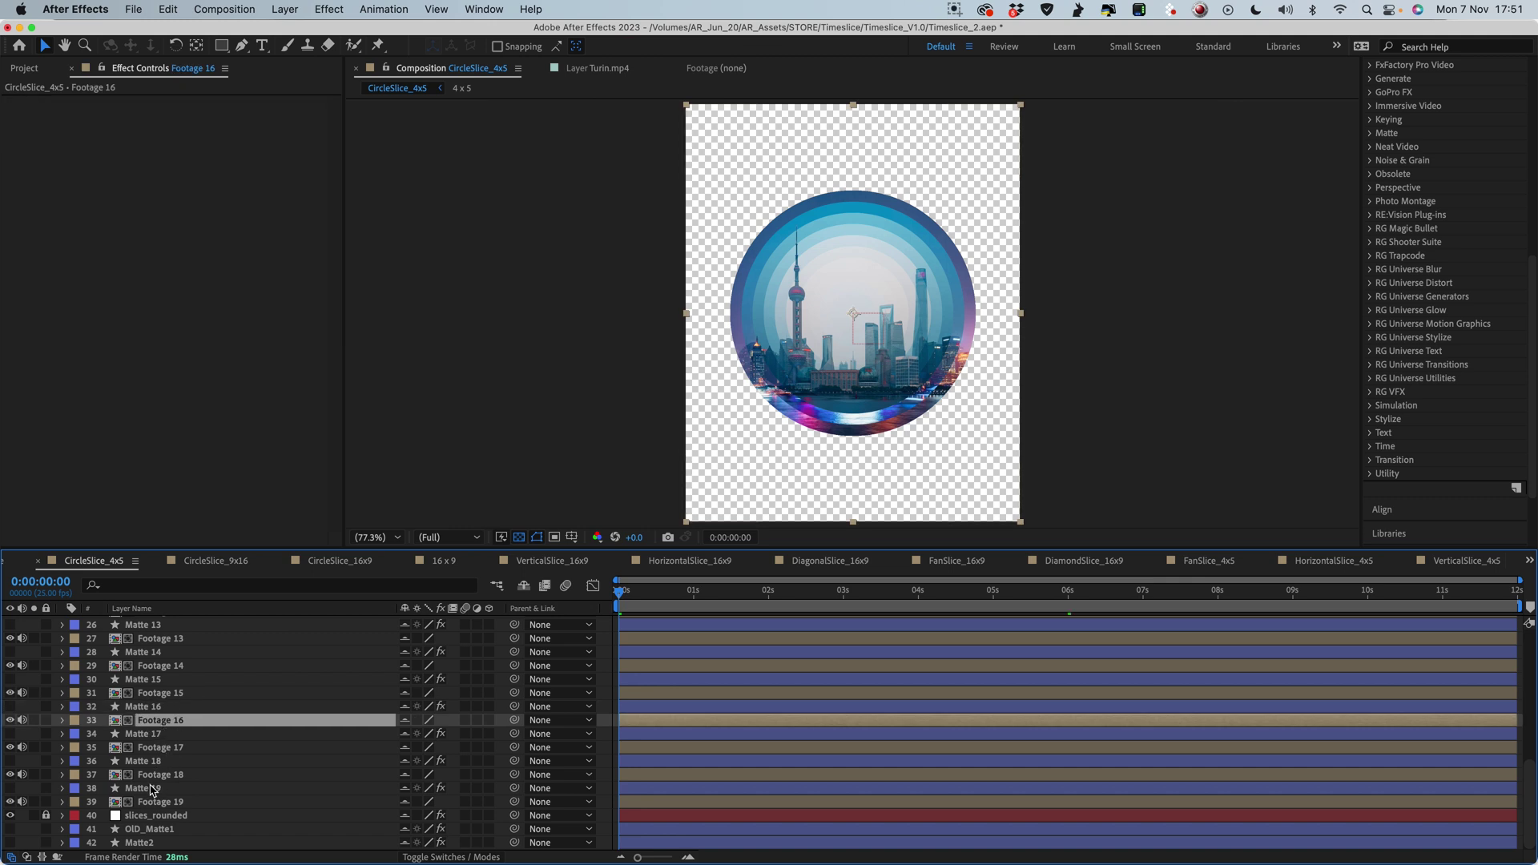
{"action": "left_click", "coordinate": [152, 790]}
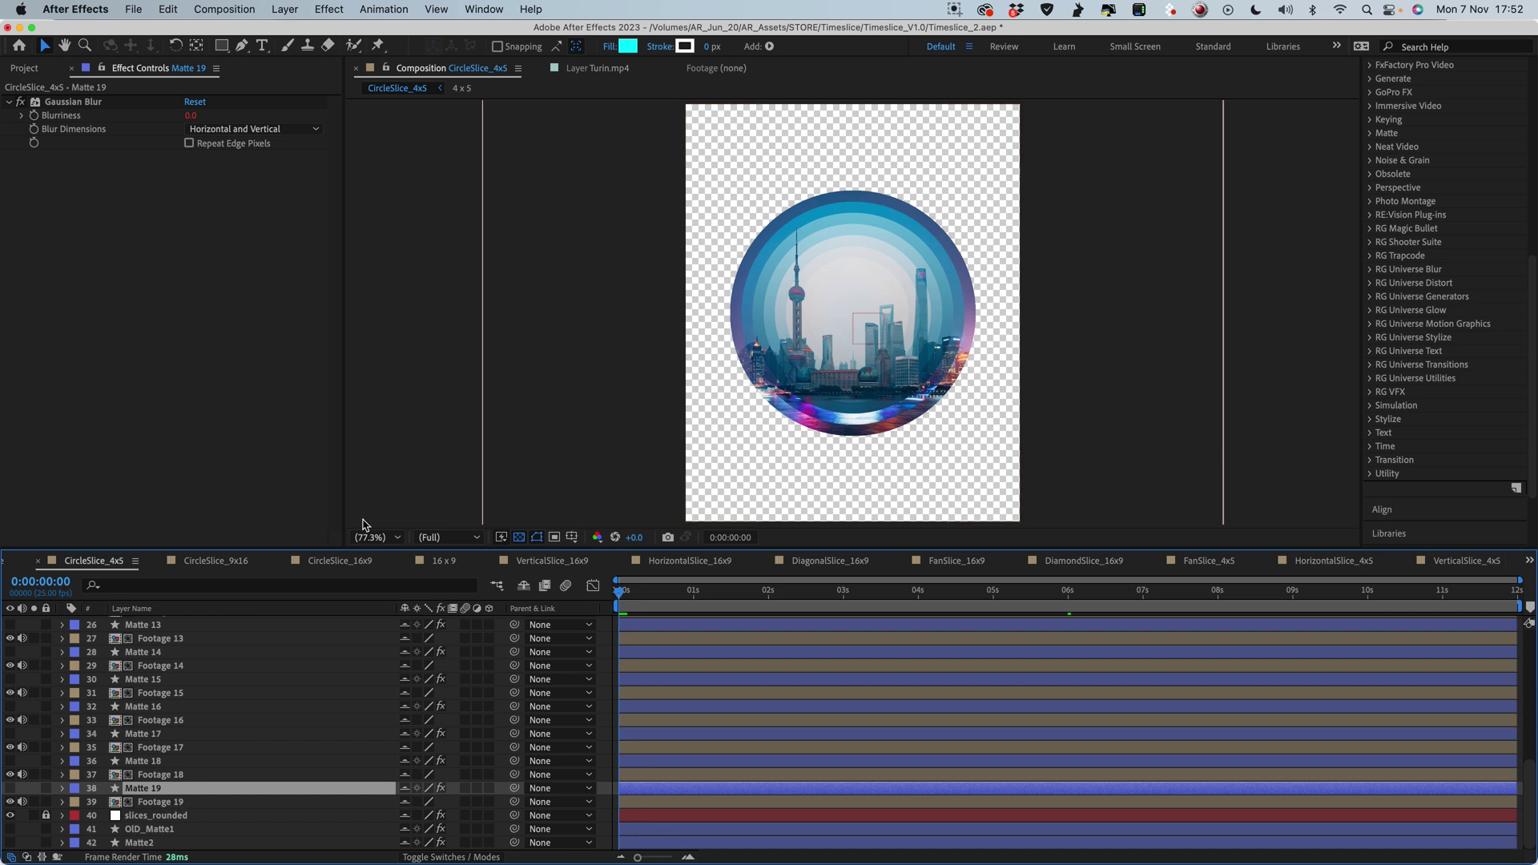
- Show the track matte column and matte Footage 19, 18, 17 with Matte 19, 18, 17
{"action": "left_click", "coordinate": [416, 855]}
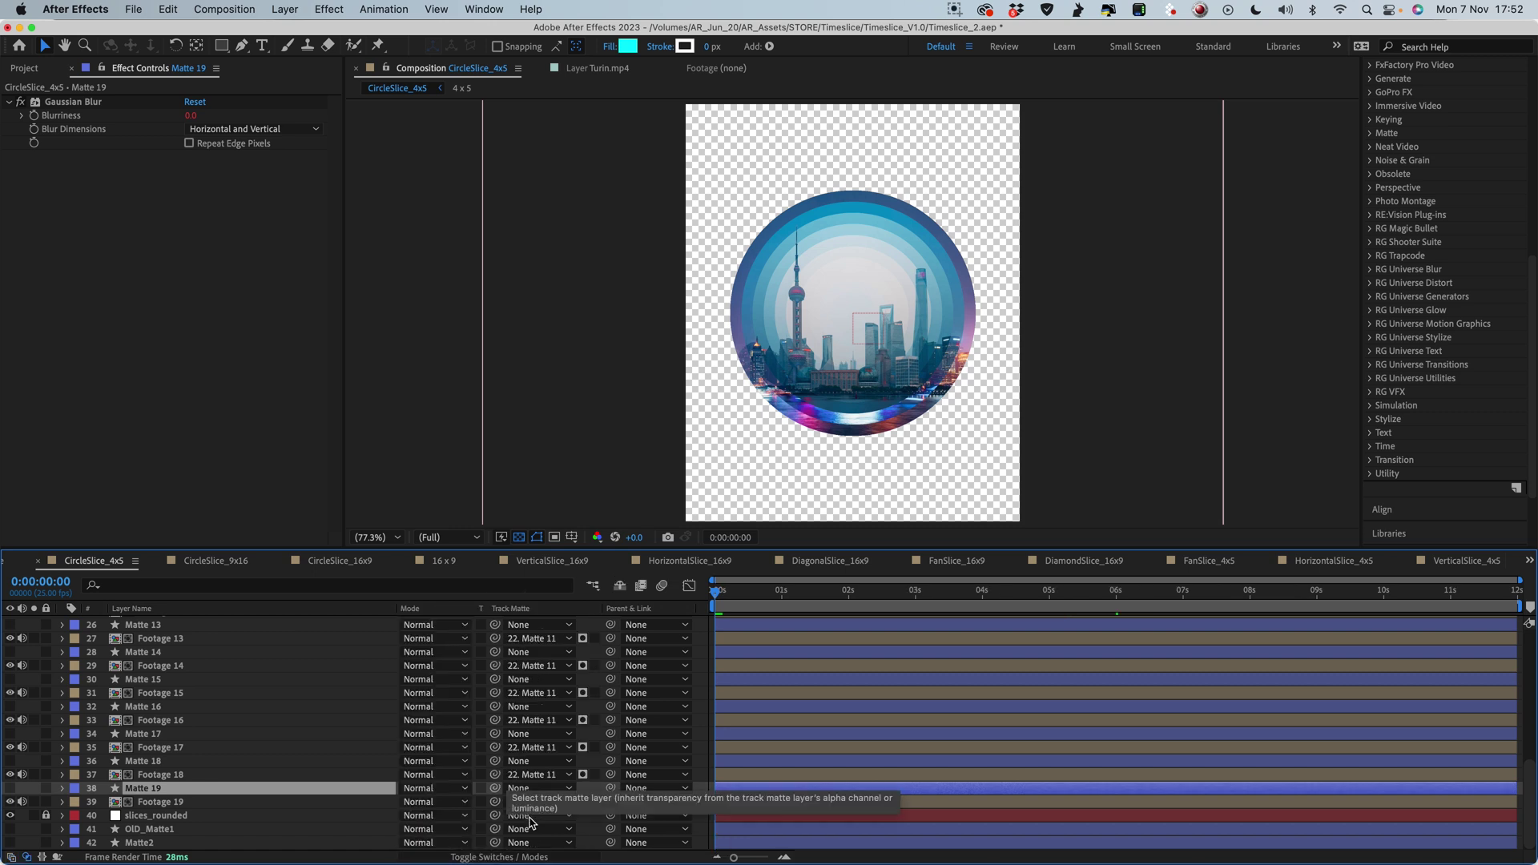
{"action": "left_click", "coordinate": [176, 803]}
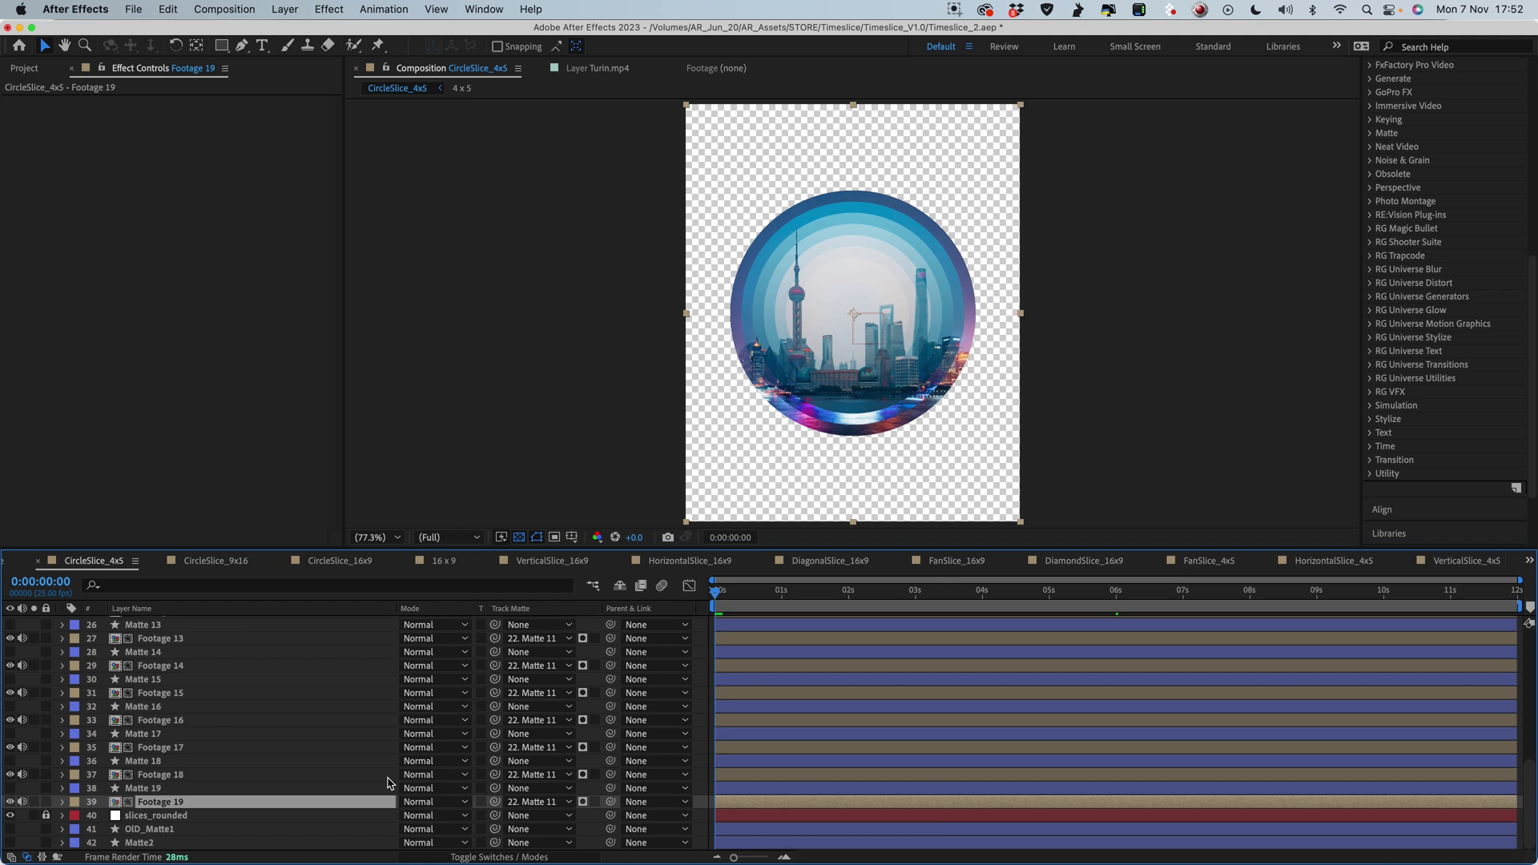
{"action": "left_click", "coordinate": [525, 802]}
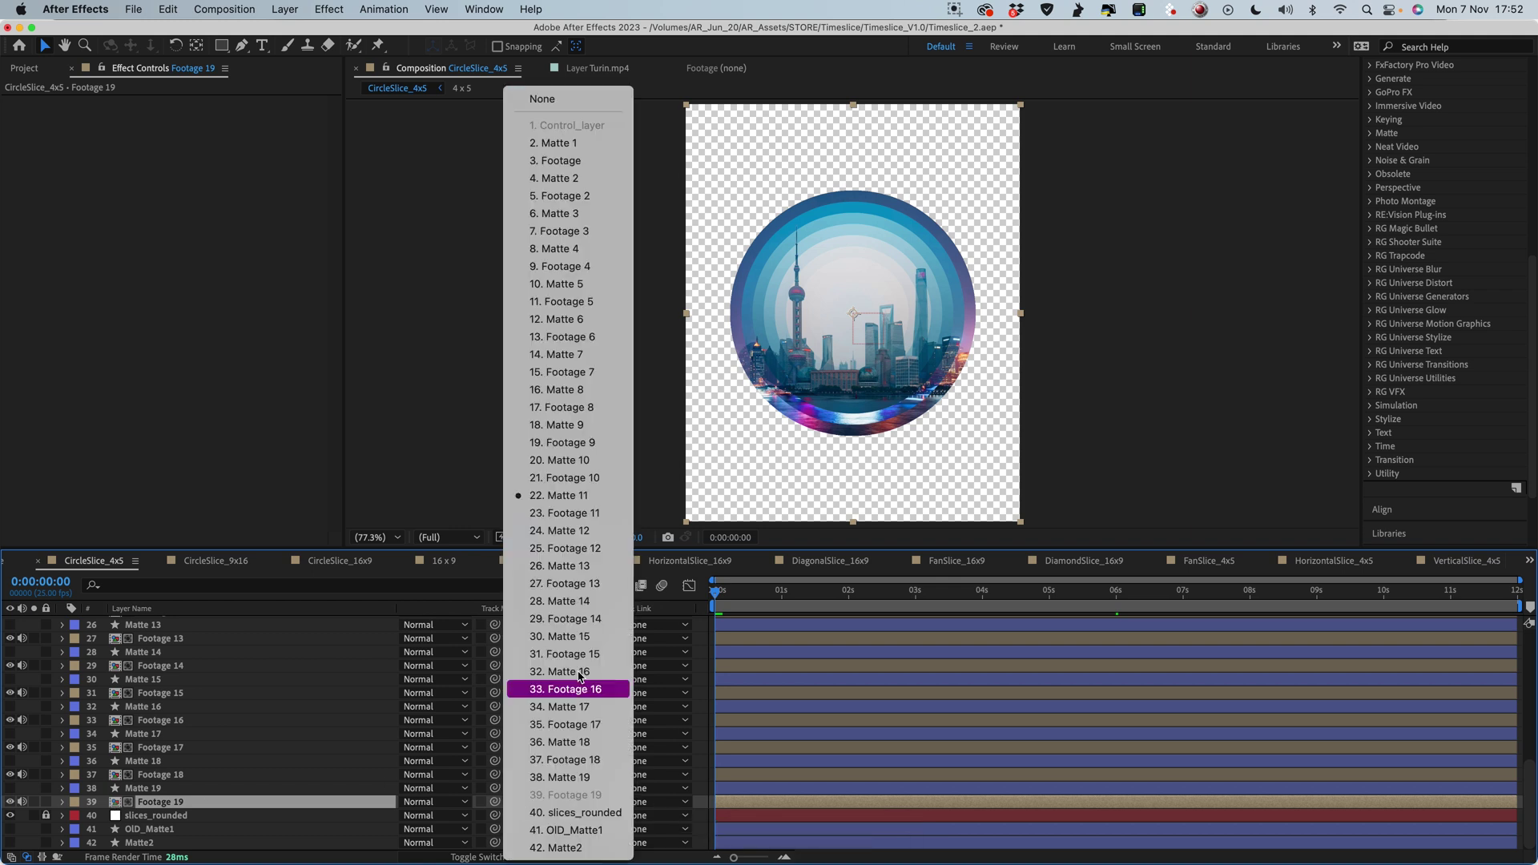
{"action": "left_click", "coordinate": [570, 777]}
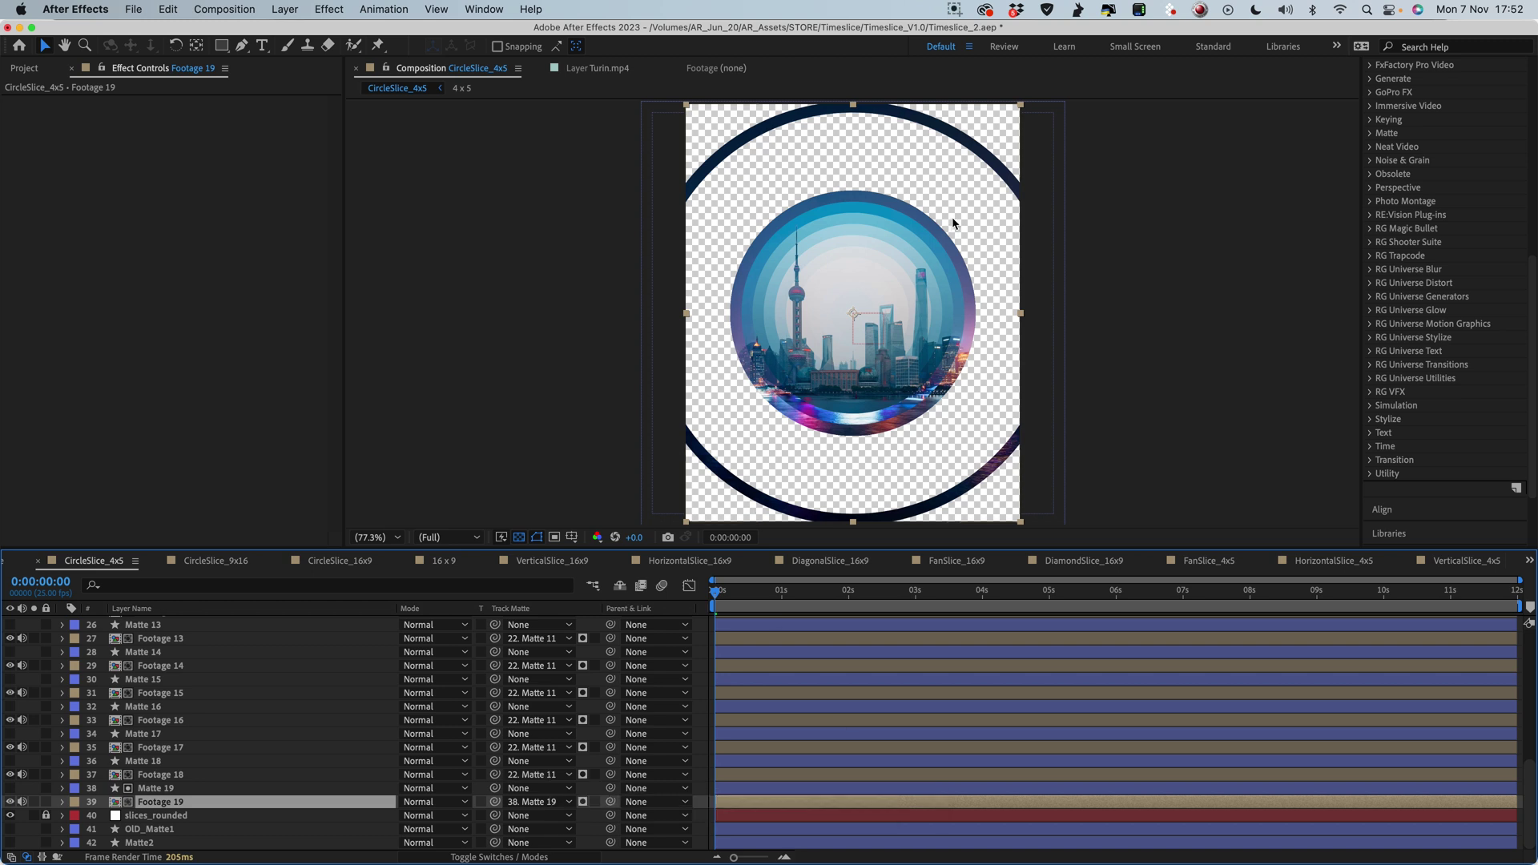
{"action": "left_click", "coordinate": [536, 775]}
{"action": "left_click", "coordinate": [569, 742]}
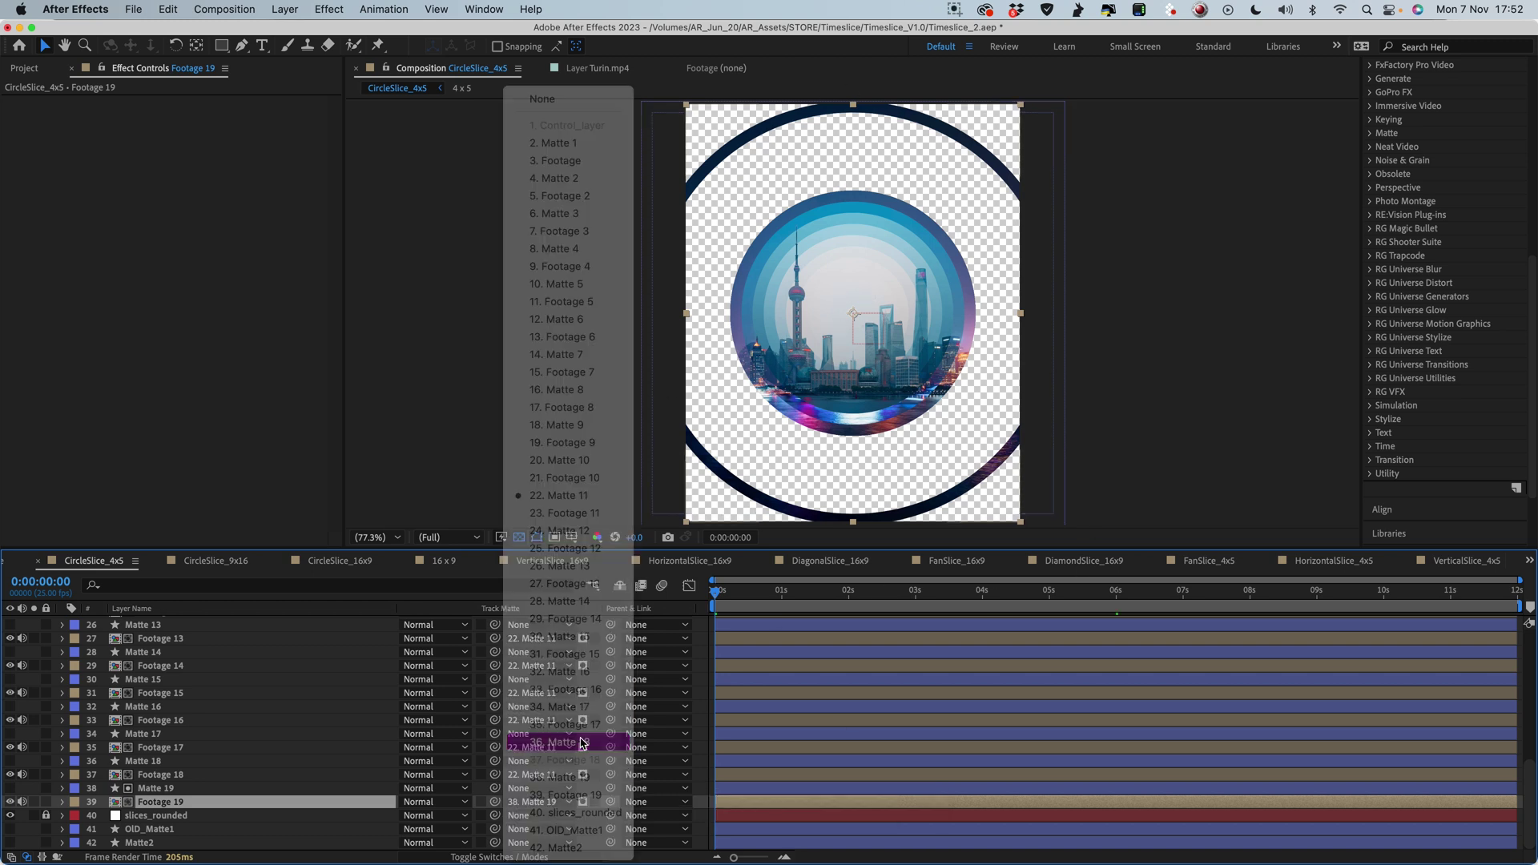
{"action": "left_click", "coordinate": [550, 748]}
{"action": "left_click", "coordinate": [559, 707]}
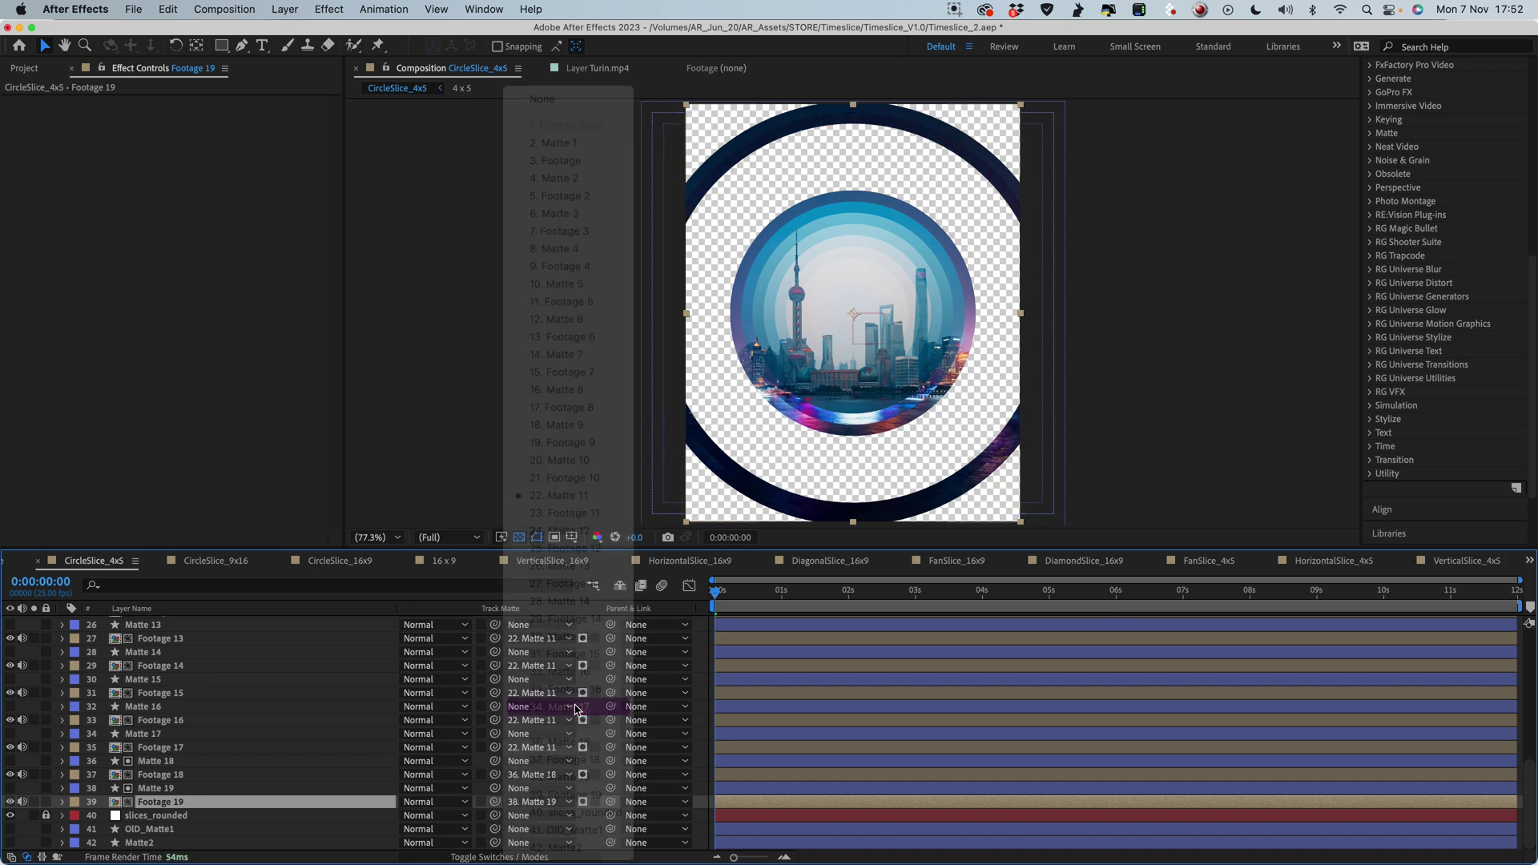
- Set Matte 14 as layer 29's track matte and Matte 12 as layer 25's
{"action": "scroll", "coordinate": [558, 709], "scroll_direction": "up", "scroll_amount": 2}
{"action": "left_click", "coordinate": [558, 709]}
{"action": "left_click", "coordinate": [605, 602]}
{"action": "left_click", "coordinate": [533, 652]}
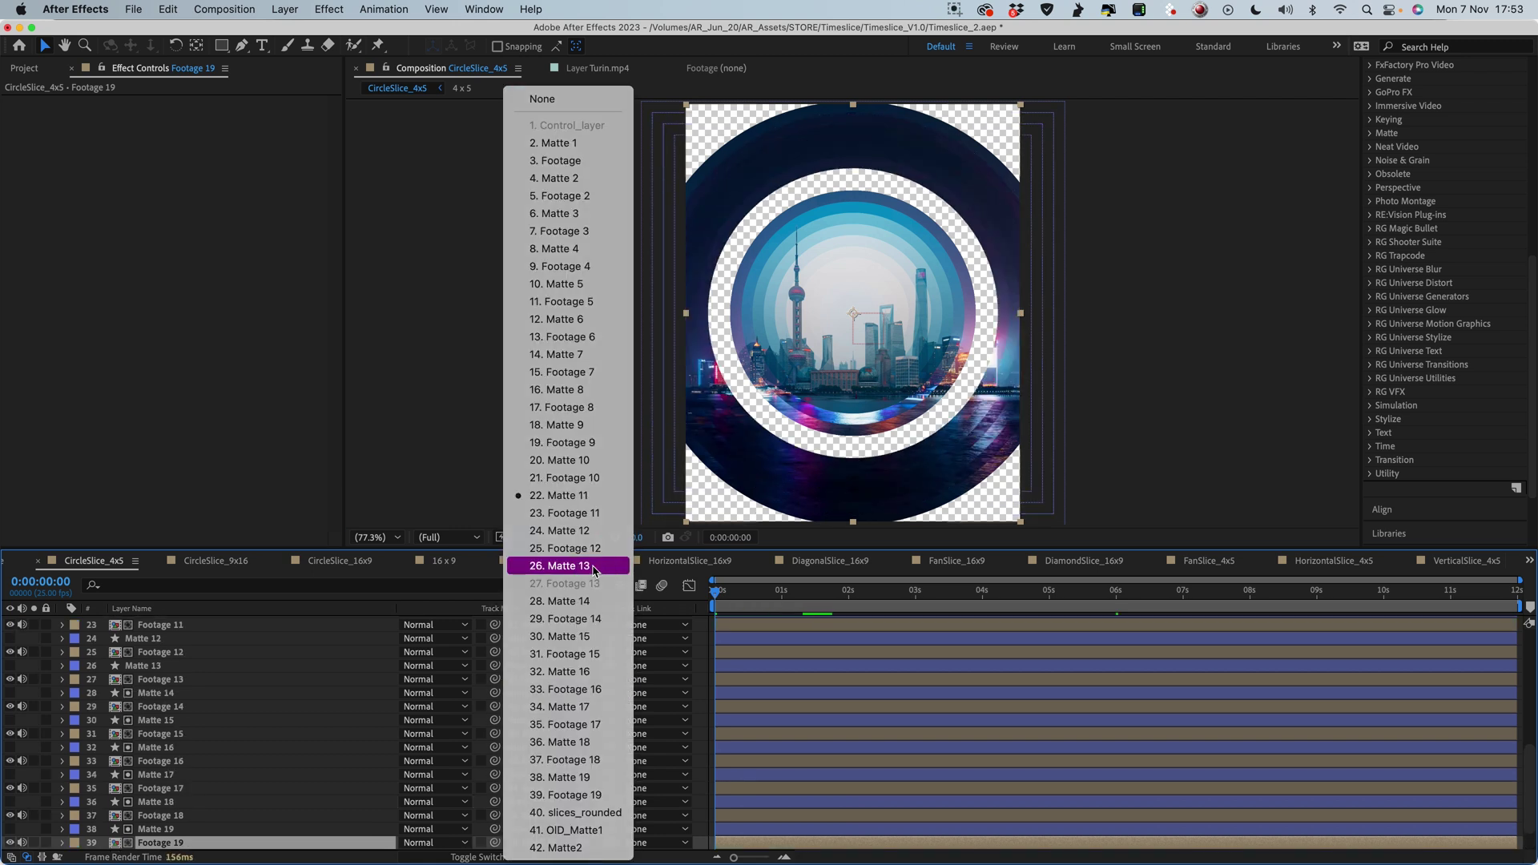
{"action": "left_click", "coordinate": [561, 530]}
{"action": "scroll", "coordinate": [751, 651], "scroll_direction": "up", "scroll_amount": 3}
{"action": "scroll", "coordinate": [752, 651], "scroll_direction": "up", "scroll_amount": 5}
- Select Control_layer and preview the circle slices, stopping at 0:00:03:21 and checking a later frame
{"action": "left_click", "coordinate": [721, 623]}
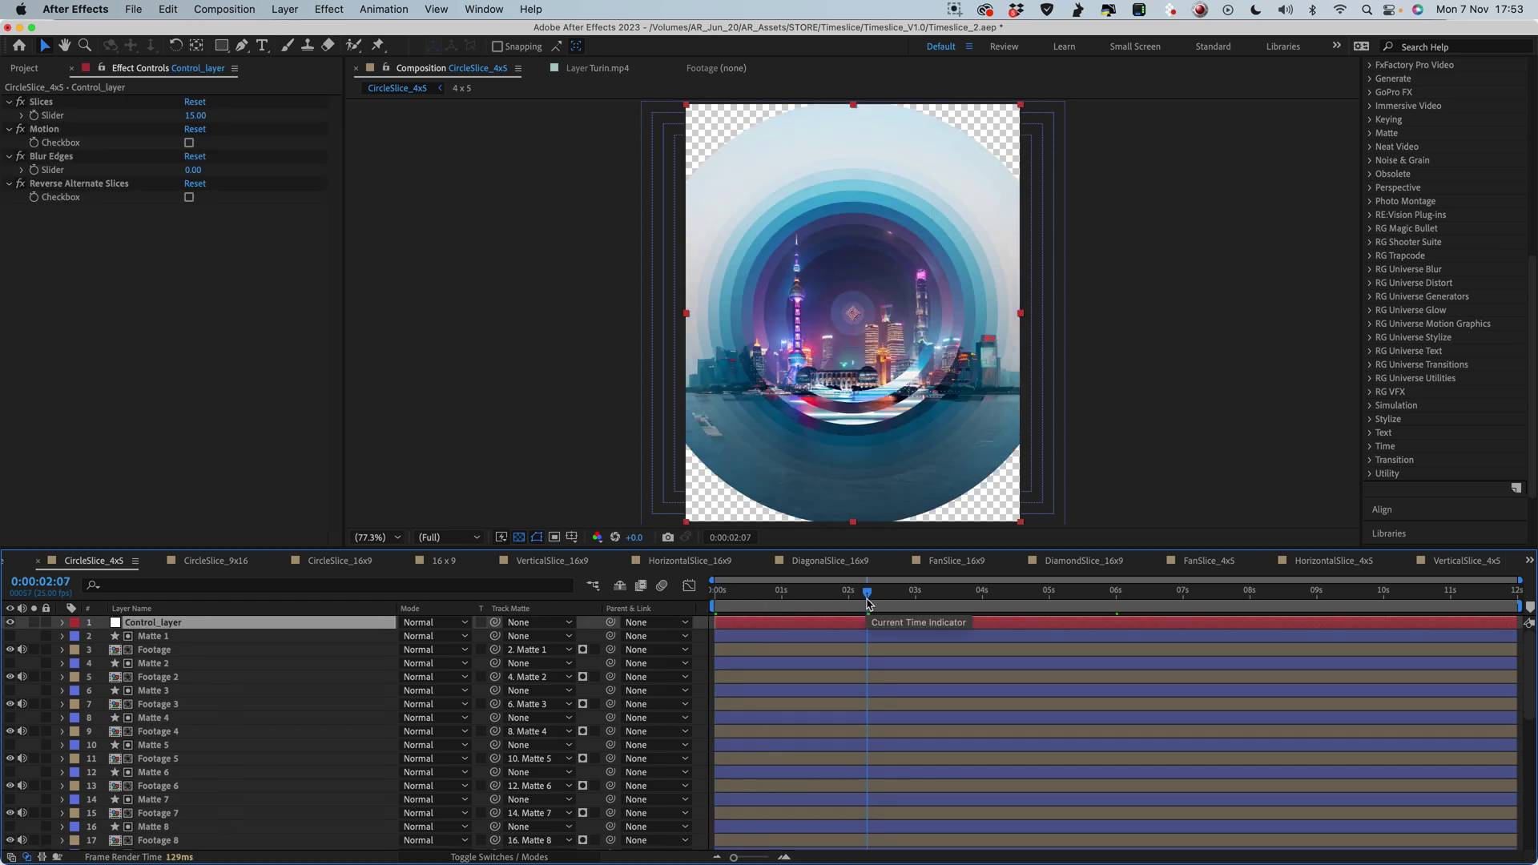
{"action": "key", "text": "space"}
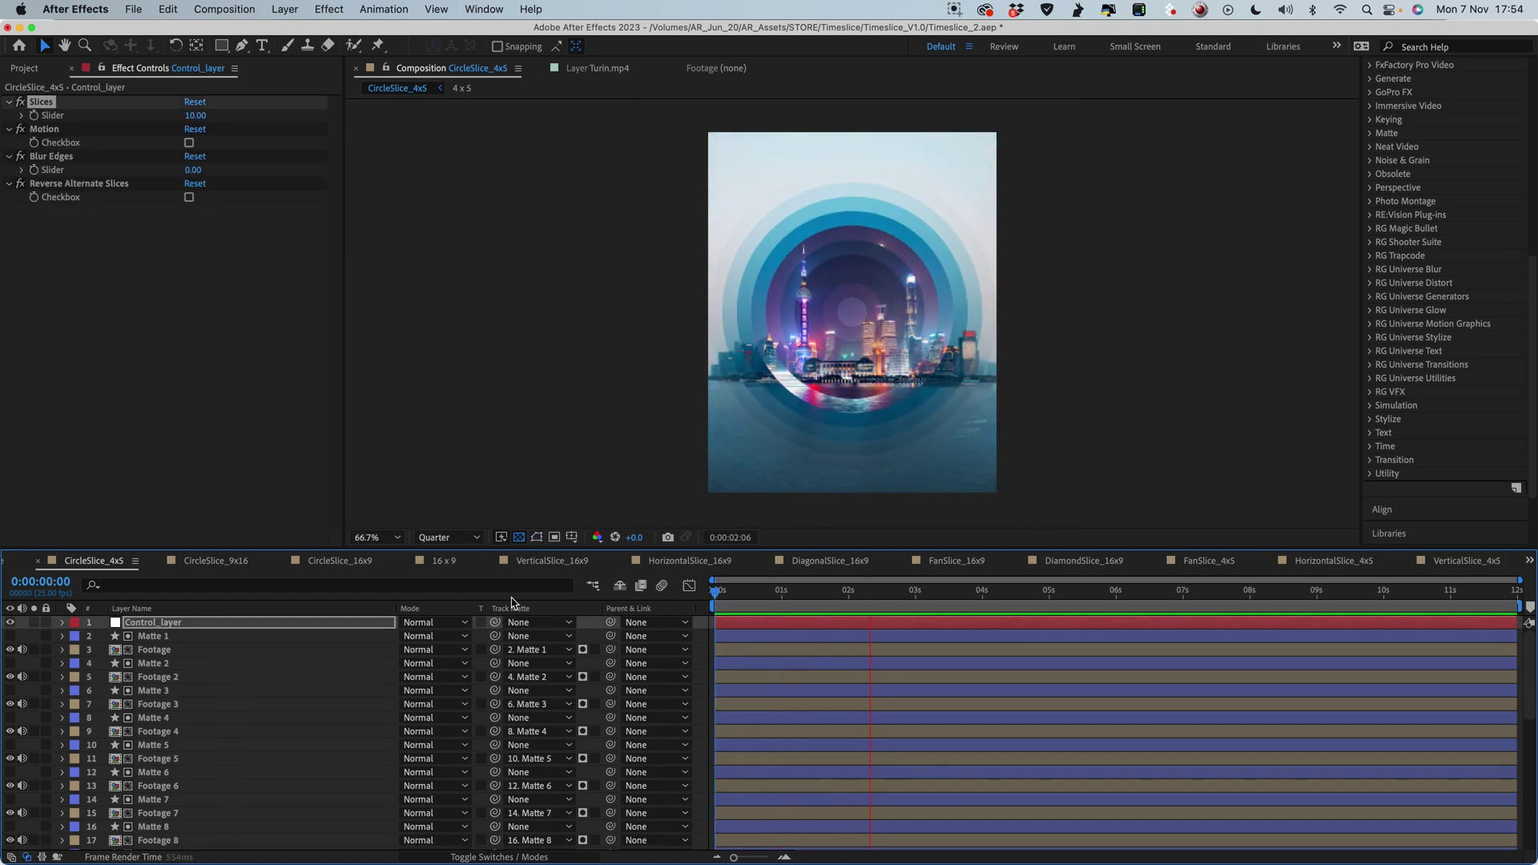
{"action": "left_click", "coordinate": [899, 619]}
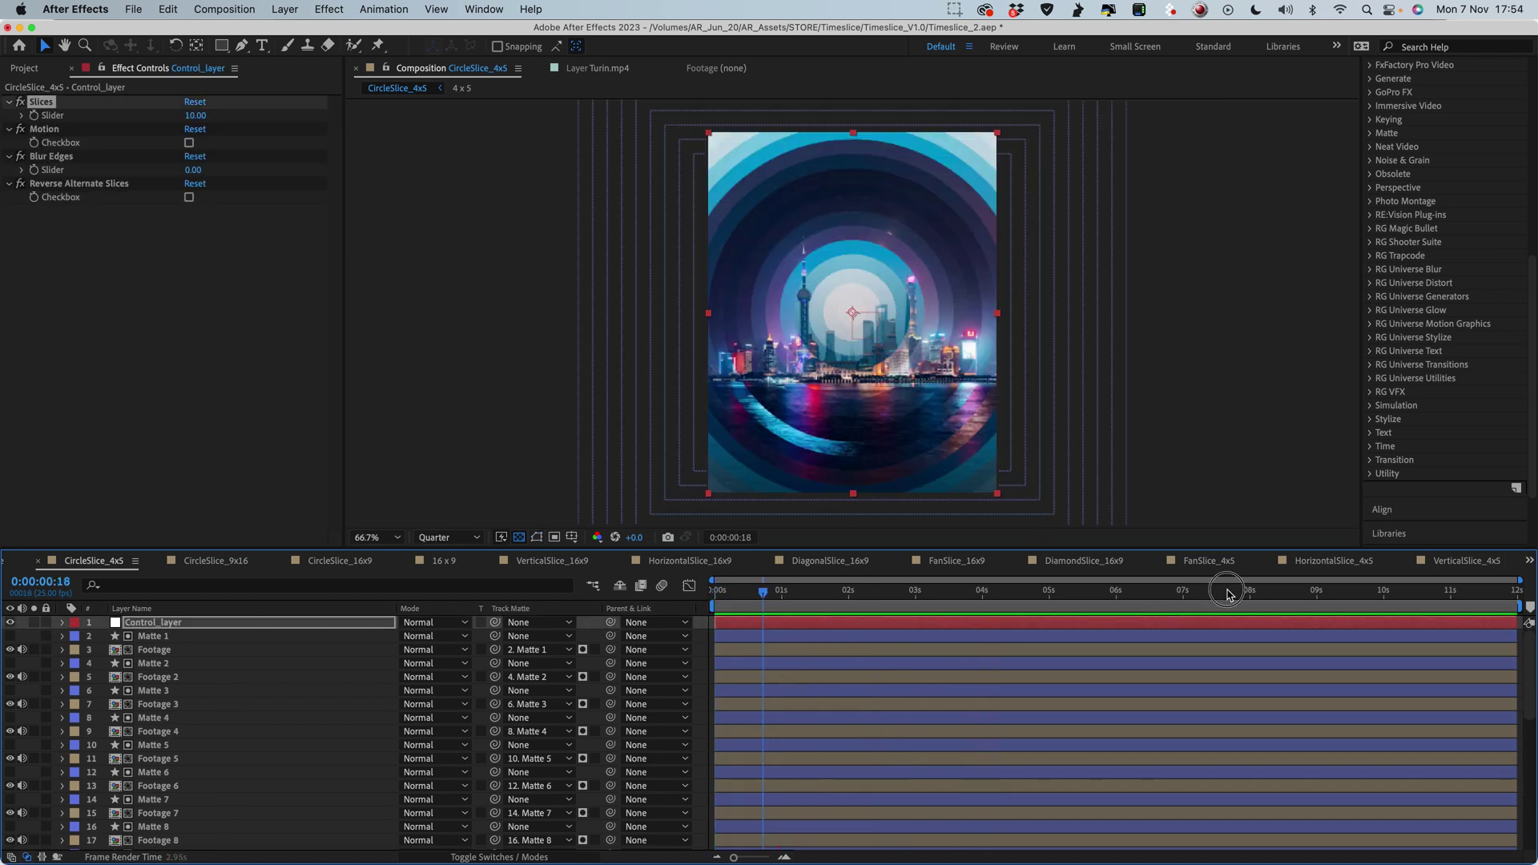
{"action": "key", "text": "space"}
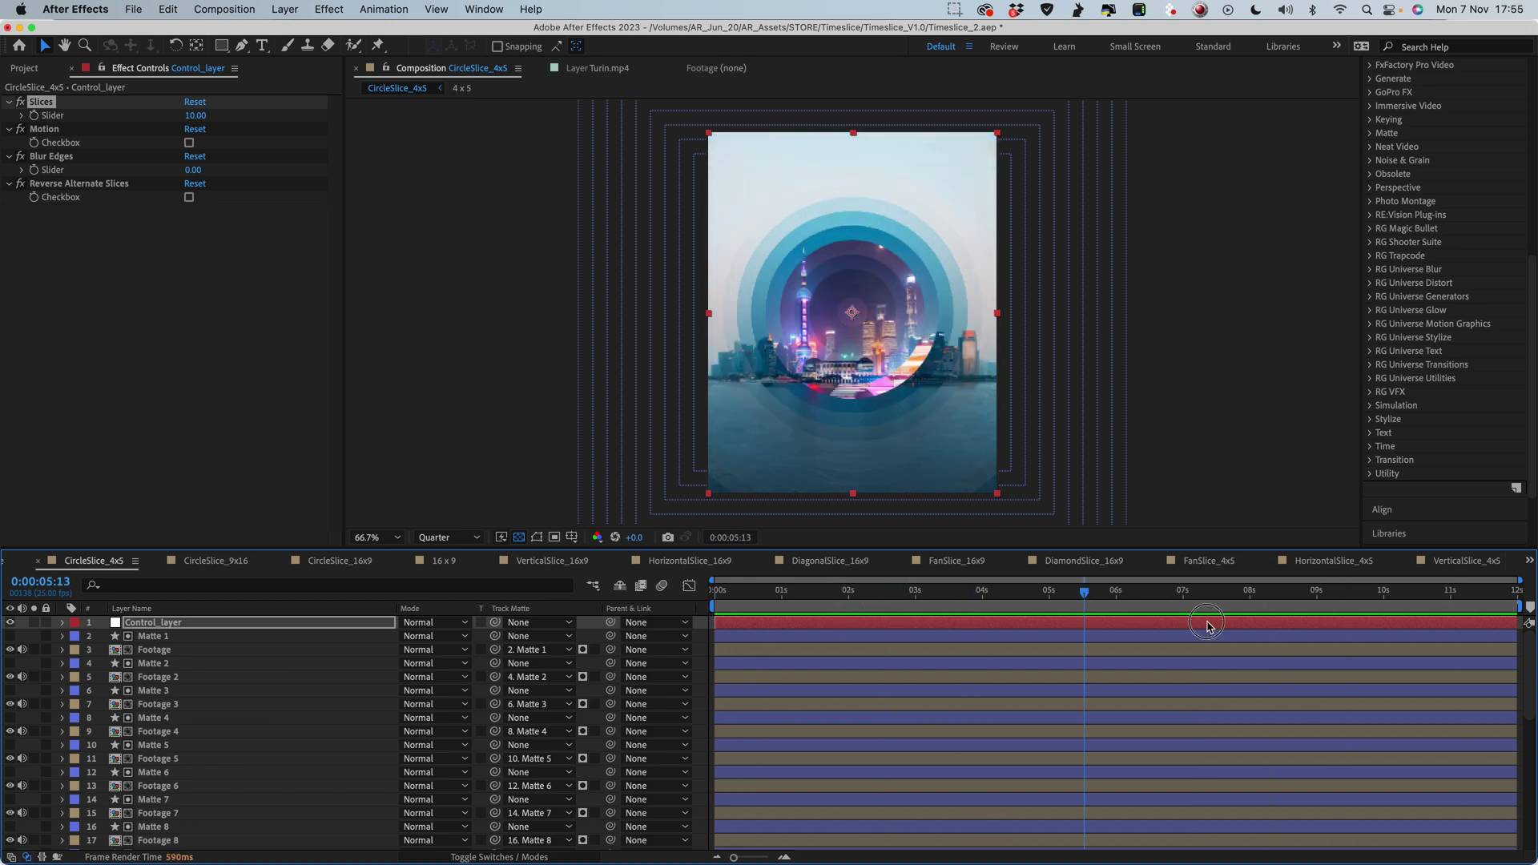
{"action": "left_click", "coordinate": [906, 605]}
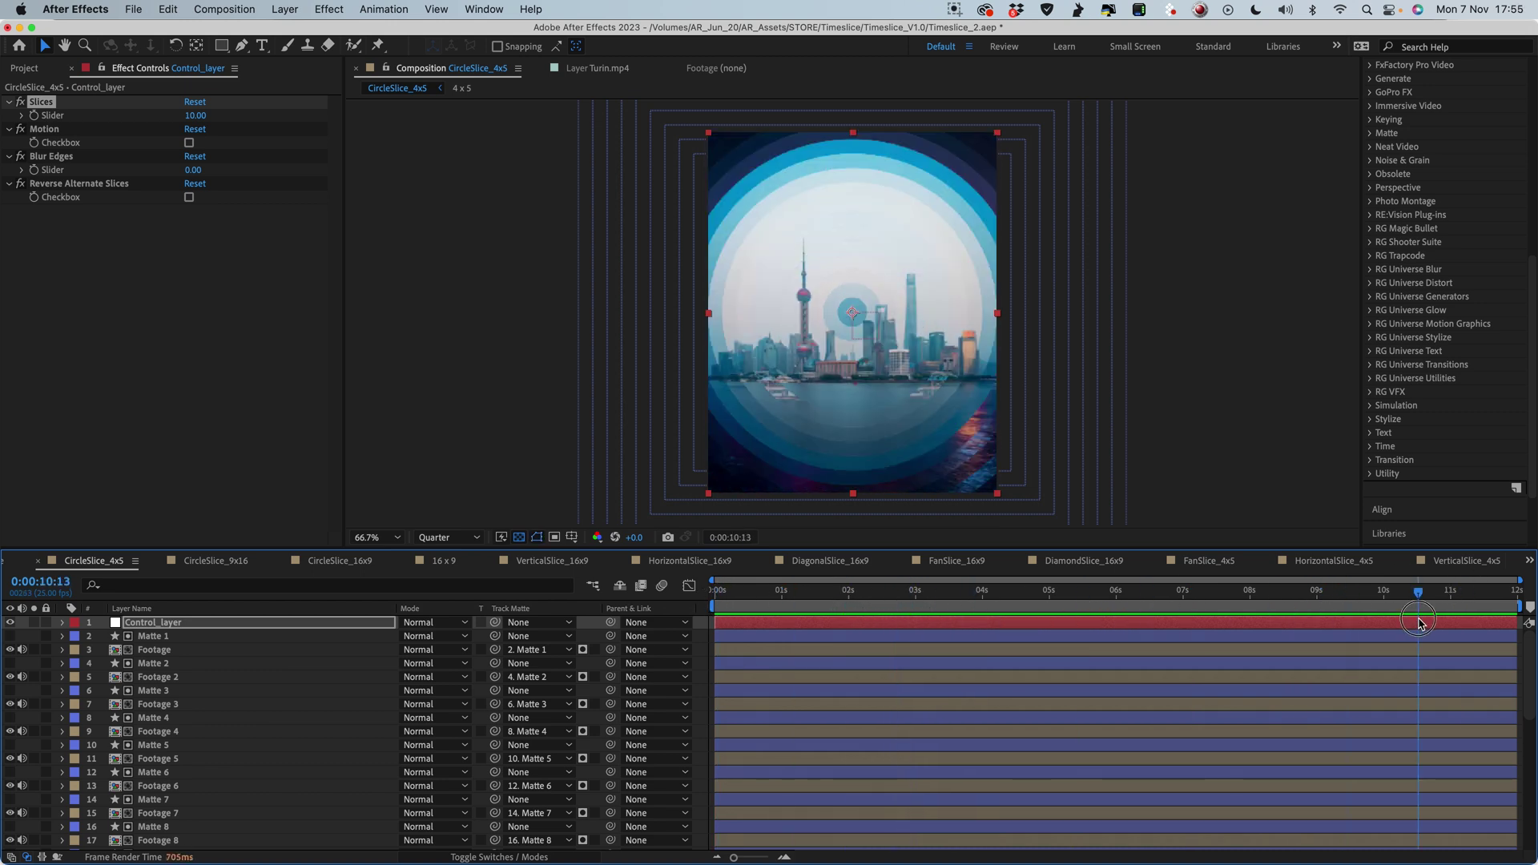